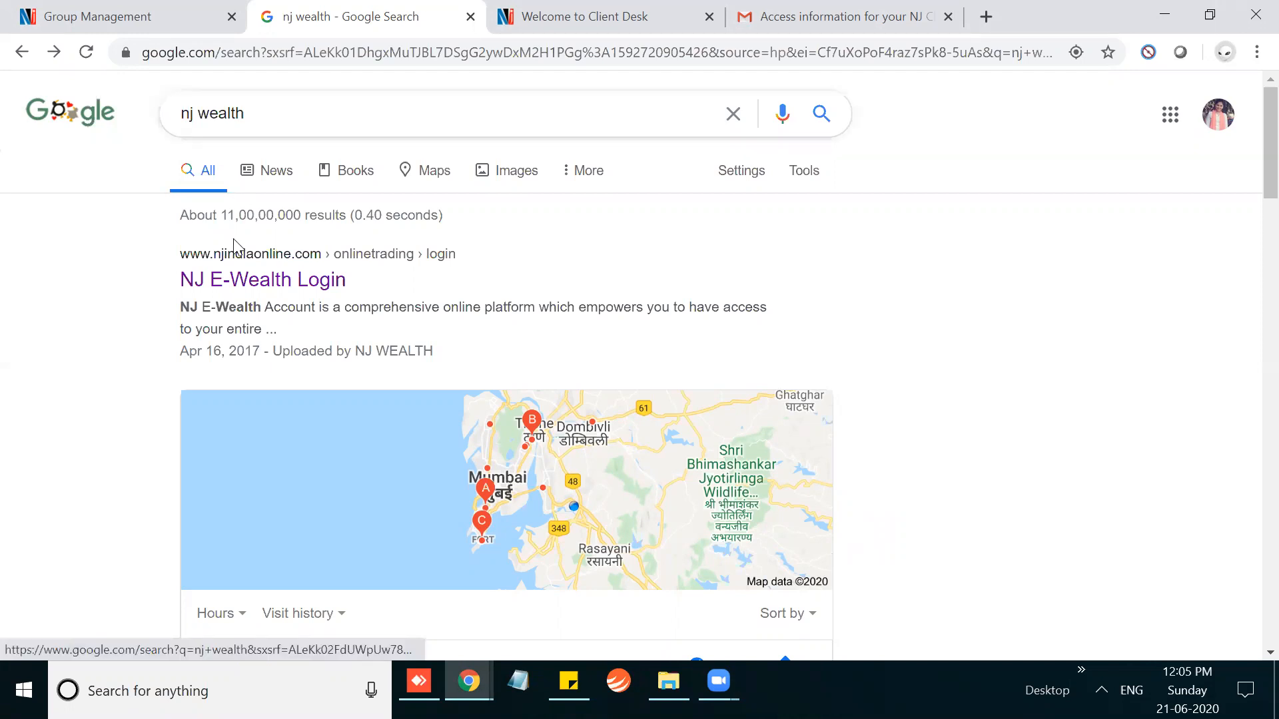
- Open the 'NJ E-Wealth Login' result from the Google search for 'nj wealth'
{"action": "left_click", "coordinate": [252, 285]}
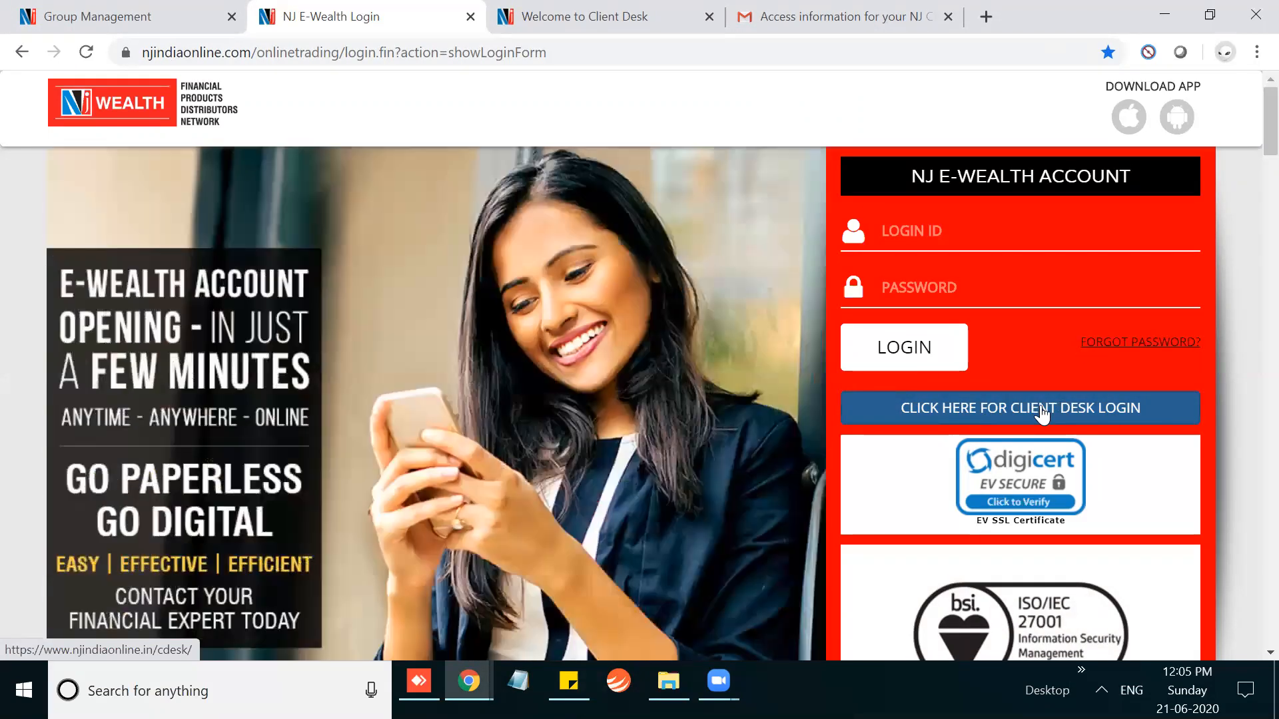
- Go to the Client Desk login page and log out of the earlier signed-in session
{"action": "left_click", "coordinate": [1040, 405]}
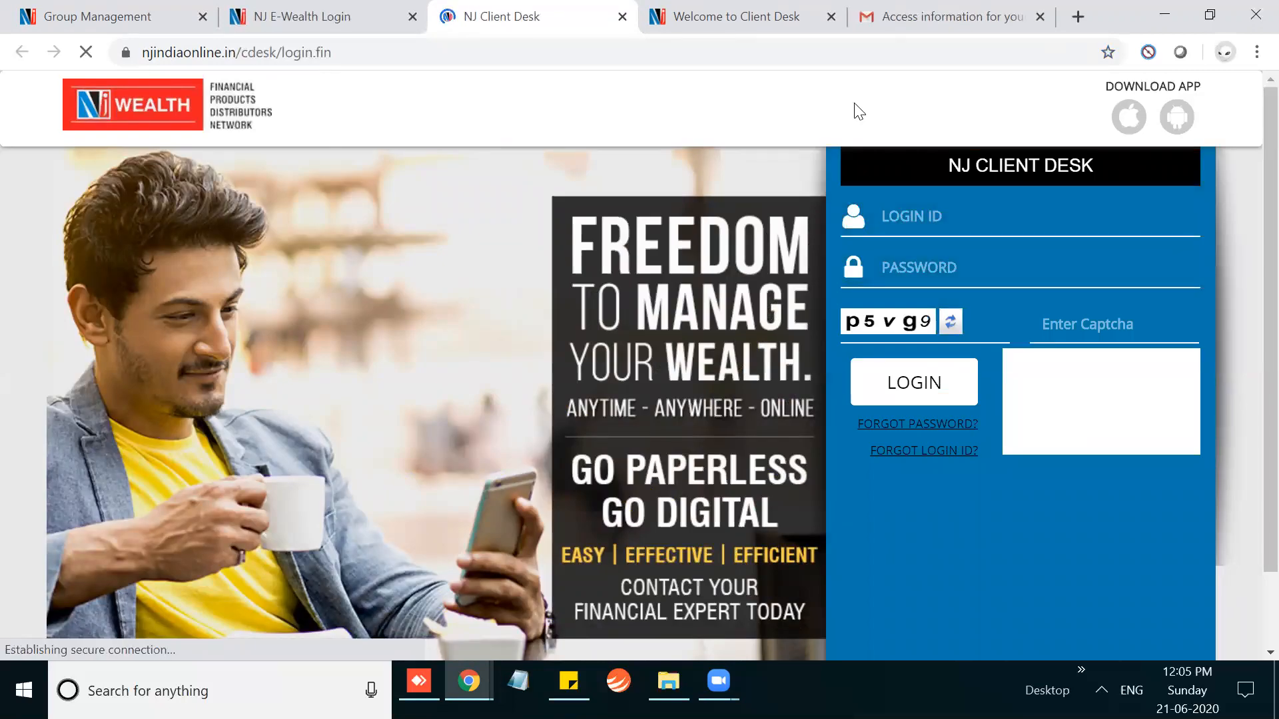
{"action": "key", "text": "ctrl+Tab"}
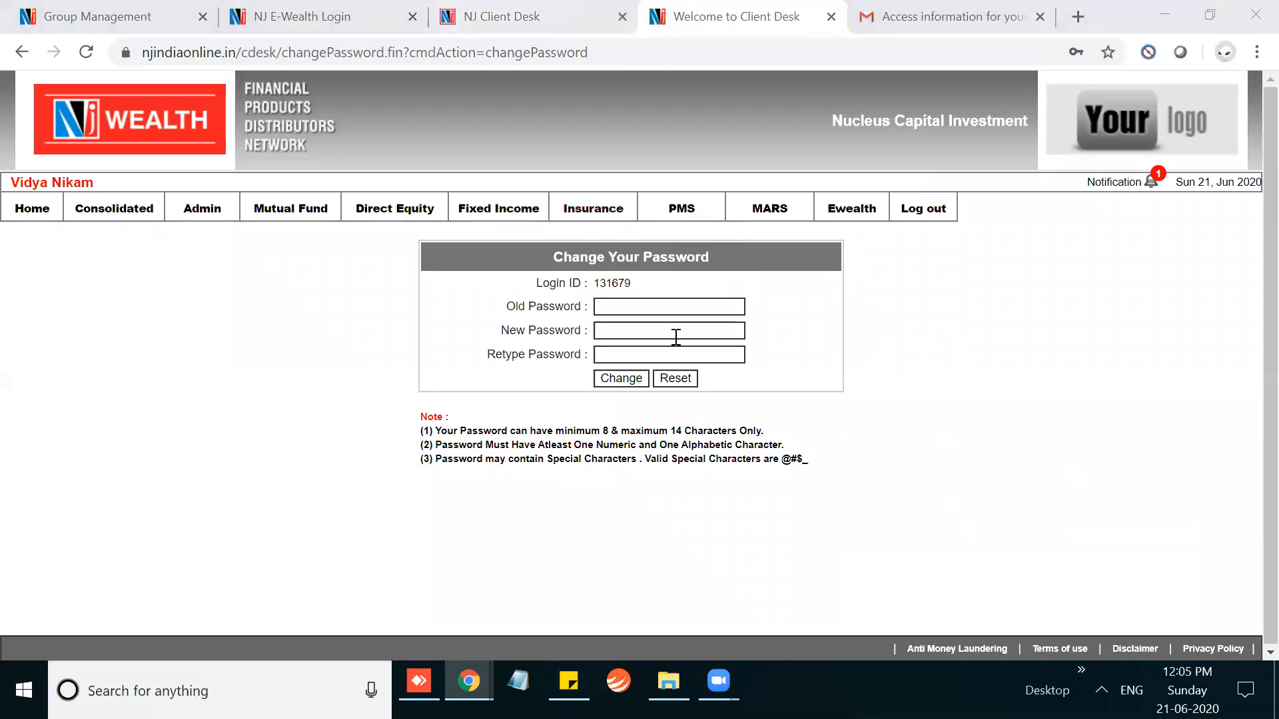
{"action": "left_click", "coordinate": [916, 213]}
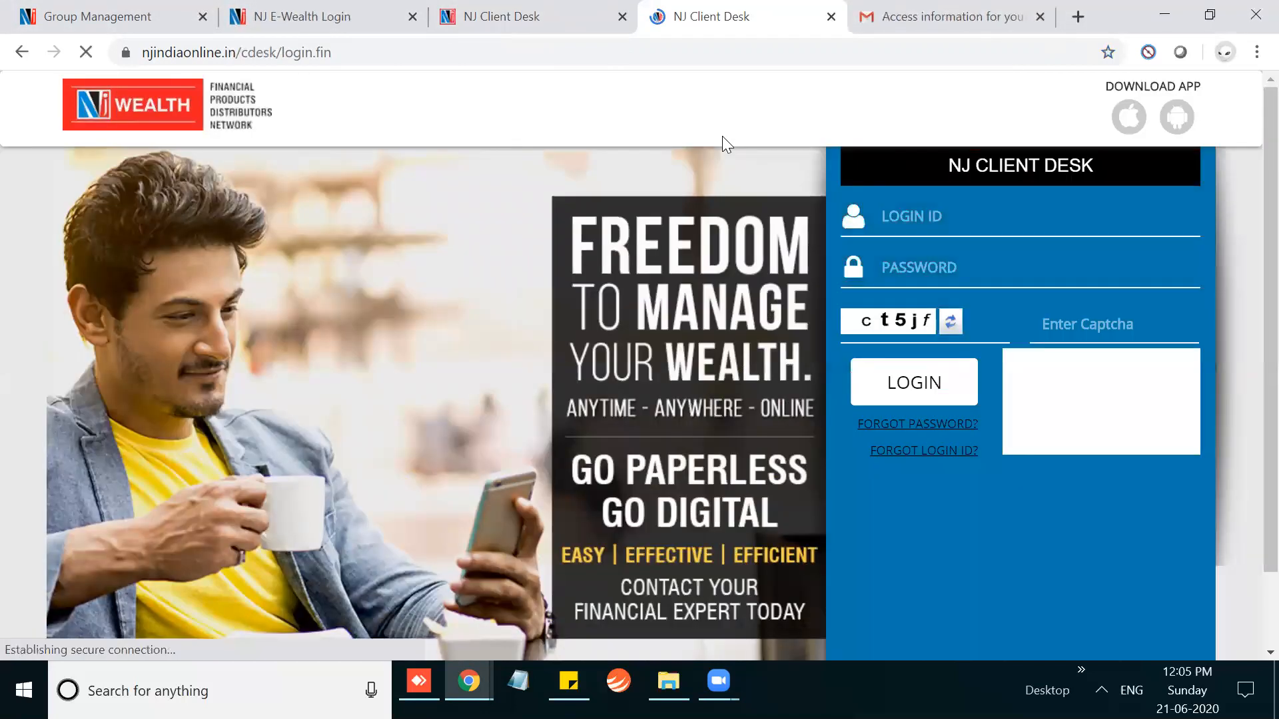
- Clear the autofilled Login ID on the other login tab and paste the copied value
{"action": "key", "text": "ctrl+shift+Tab"}
{"action": "left_click", "coordinate": [962, 216]}
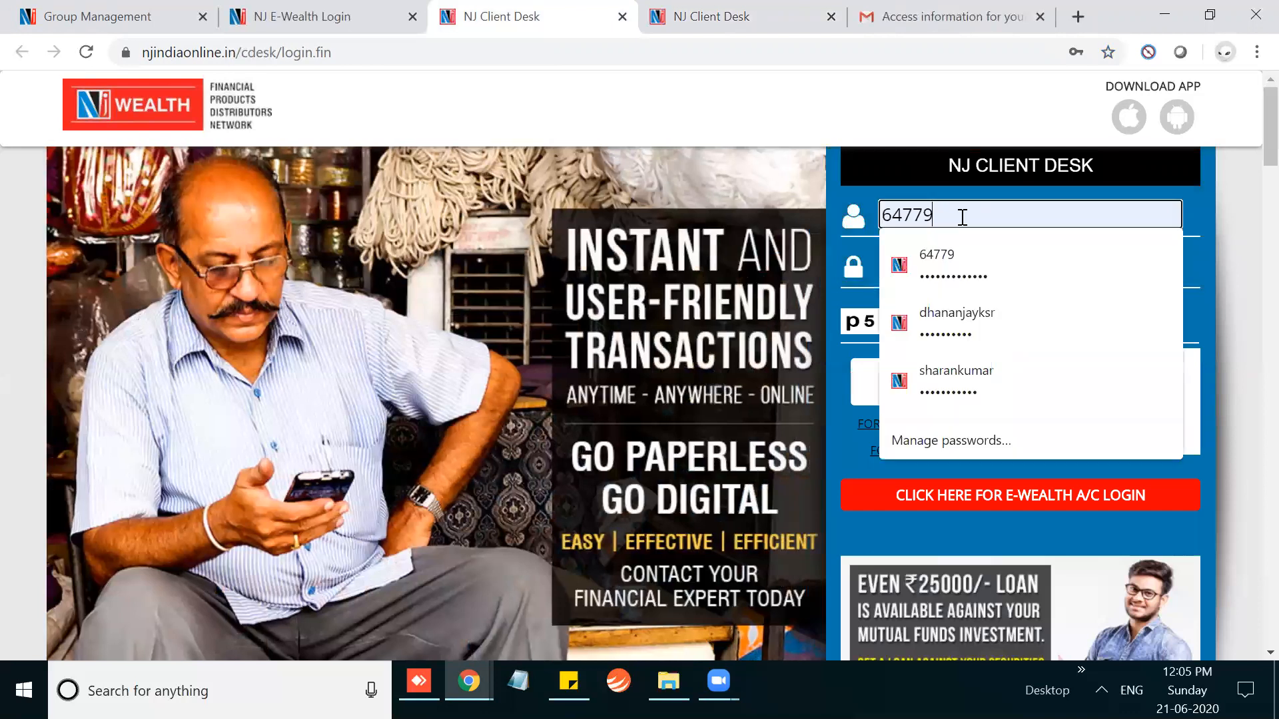
{"action": "key", "text": "BackSpace"}
{"action": "key", "text": "BackSpace"}
{"action": "key", "text": "BackSpace"}
{"action": "key", "text": "BackSpace"}
{"action": "key", "text": "BackSpace"}
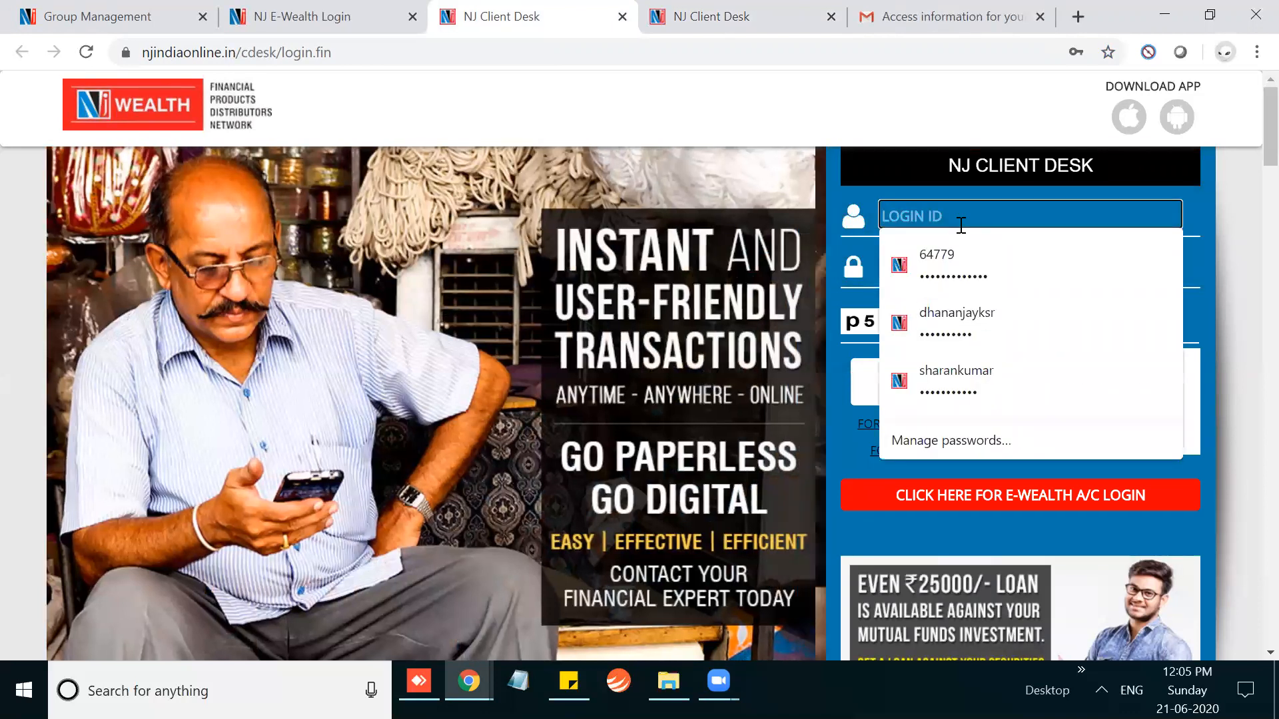
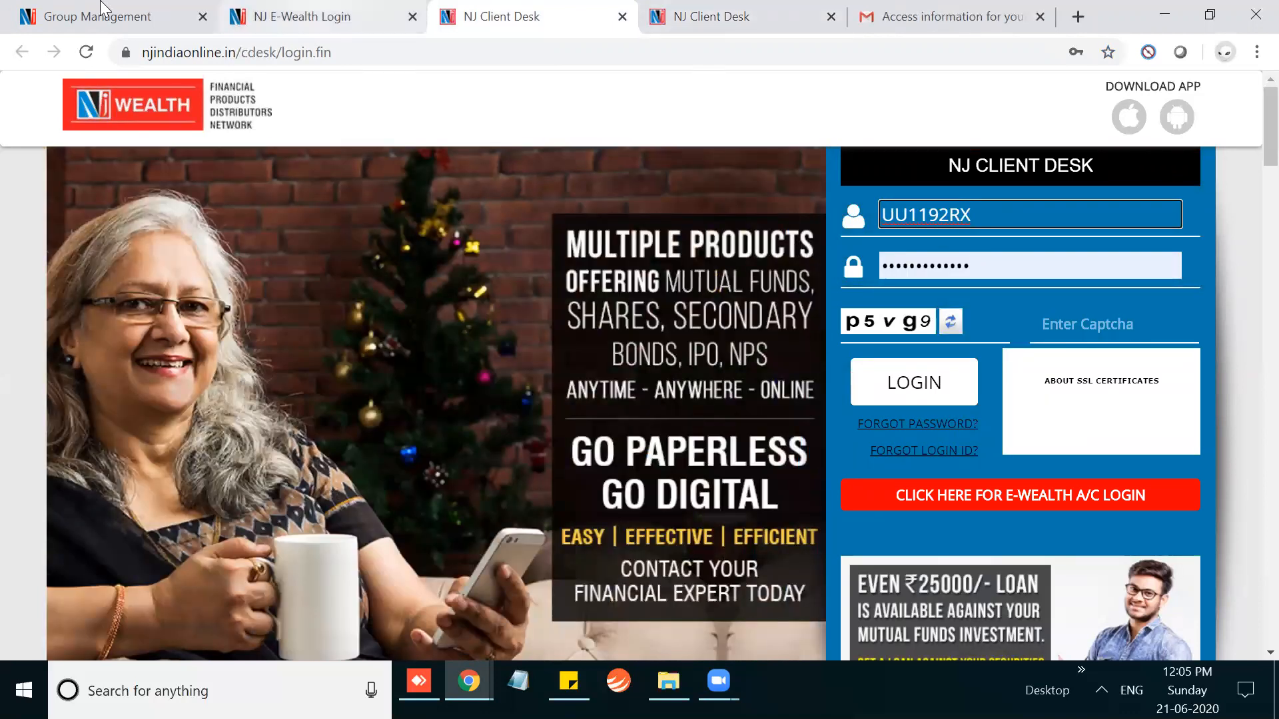
- Close the Group Management and E-Wealth Login tabs
{"action": "left_click", "coordinate": [204, 27]}
{"action": "left_click", "coordinate": [203, 18]}
{"action": "left_click", "coordinate": [202, 17]}
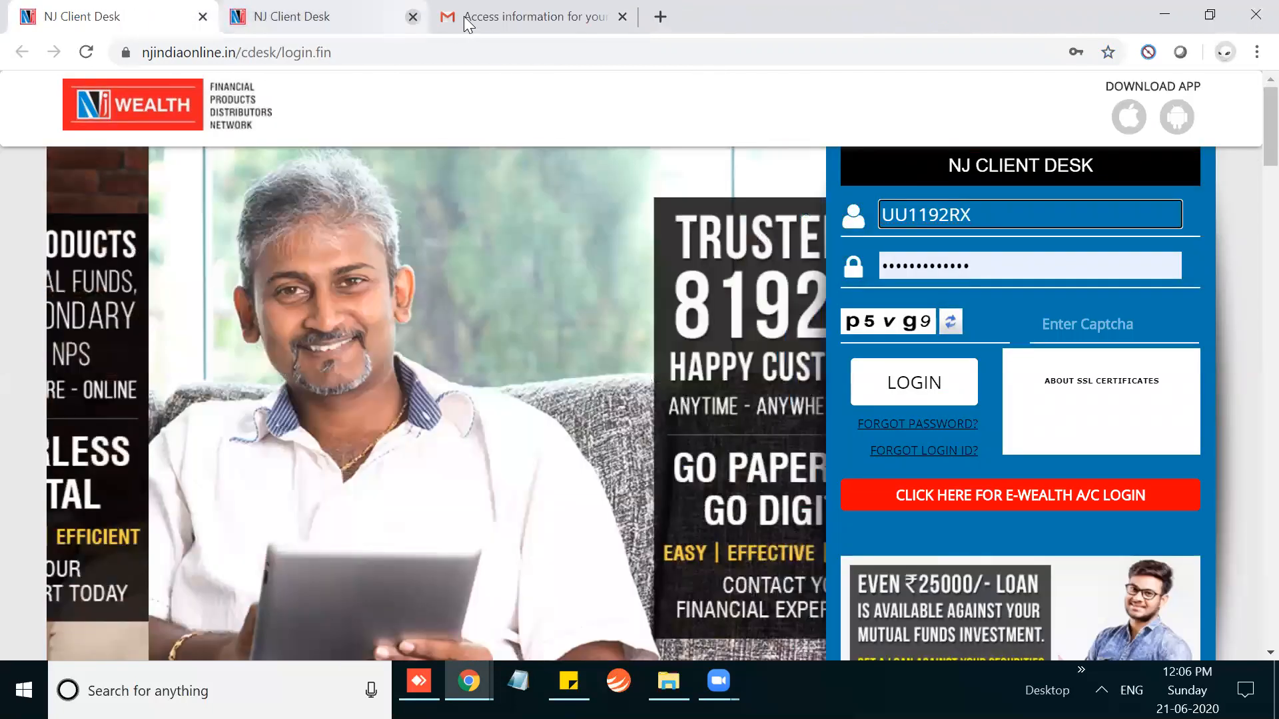
- Copy the Access ID from the Gmail access email into the Login ID field
{"action": "left_click", "coordinate": [463, 16]}
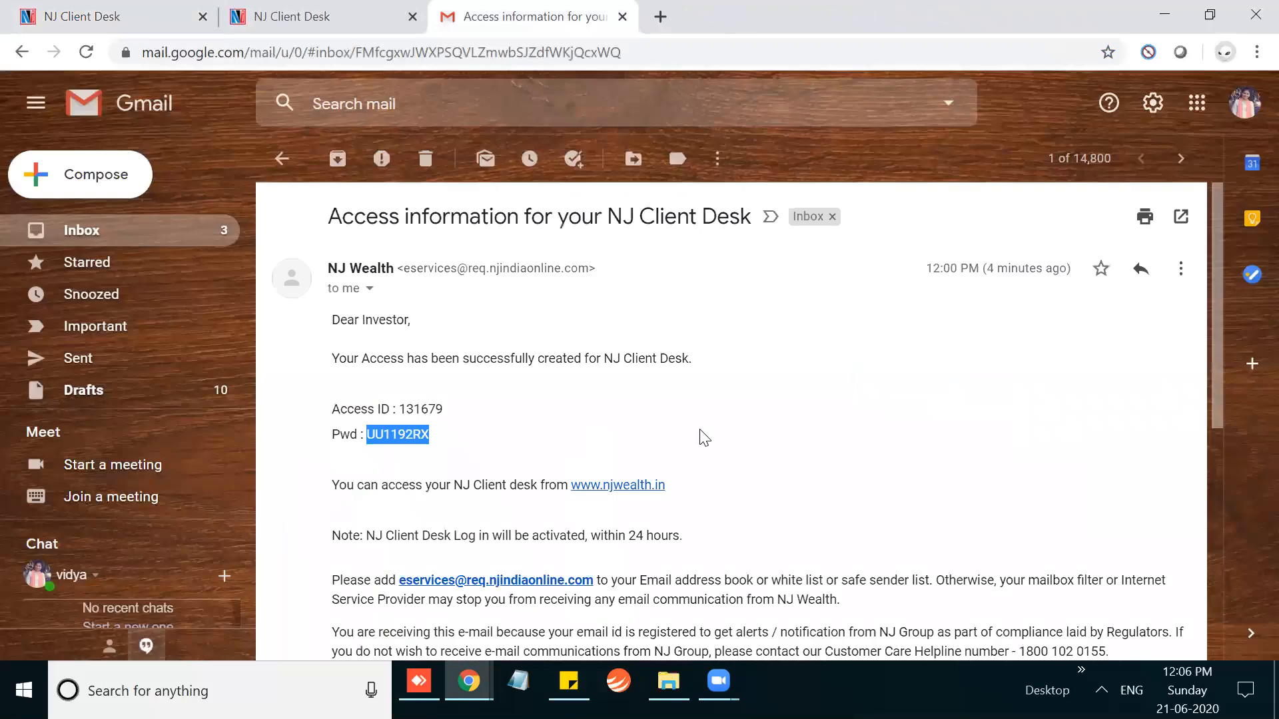
{"action": "double_click", "coordinate": [421, 409]}
{"action": "key", "text": "ctrl+c"}
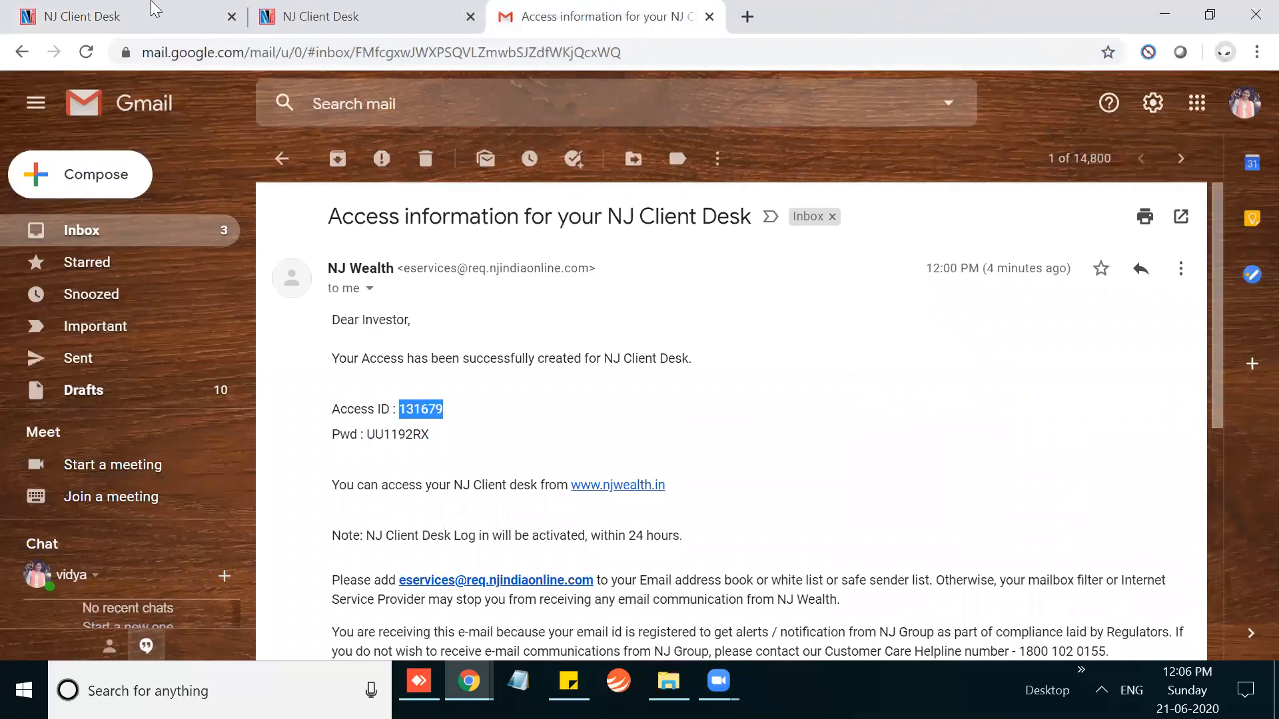
{"action": "left_click", "coordinate": [152, 12]}
{"action": "left_click", "coordinate": [470, 17]}
{"action": "left_click_drag", "start_coordinate": [988, 214], "coordinate": [871, 216]}
{"action": "key", "text": "ctrl+v"}
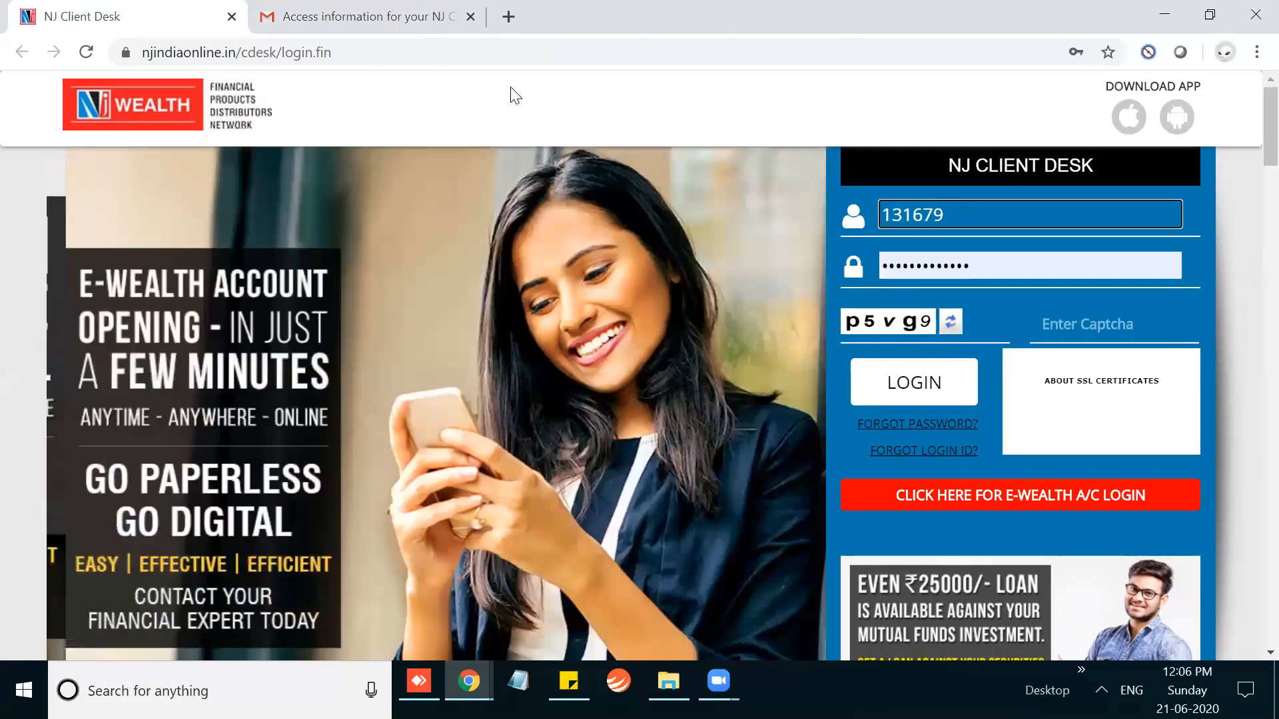
- Replace the saved password with the password copied from the access email
{"action": "left_click", "coordinate": [355, 20]}
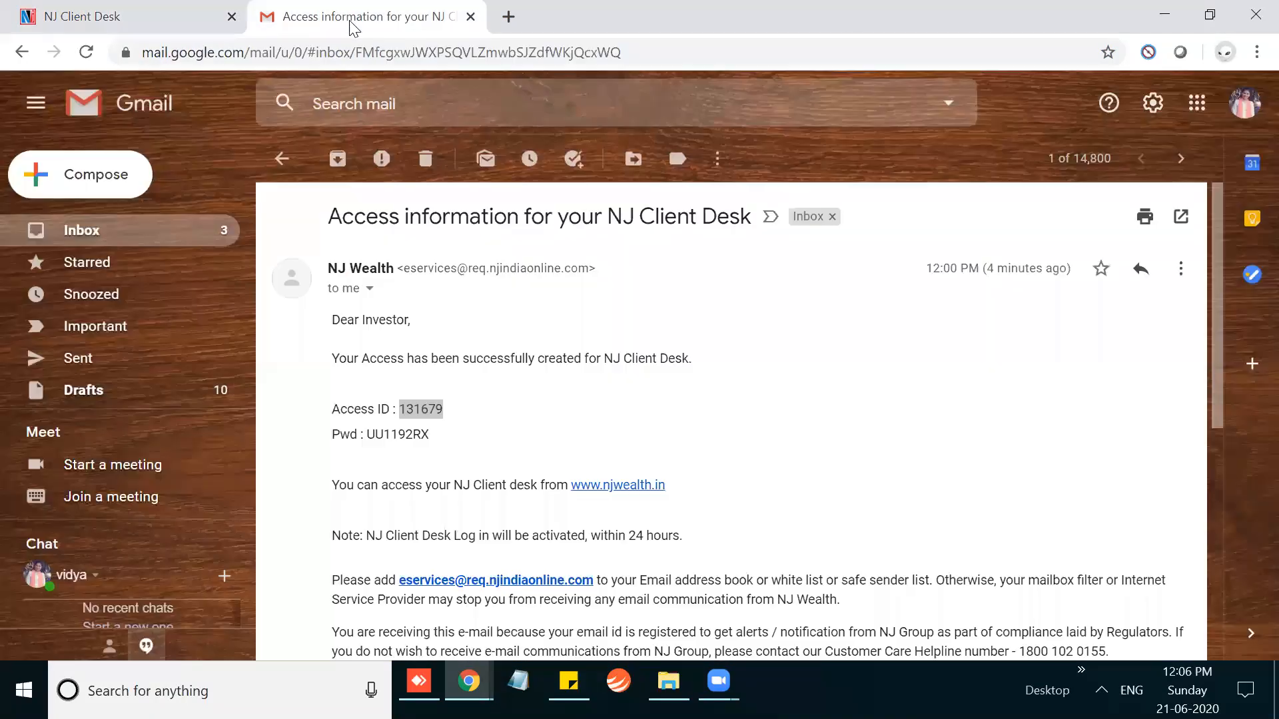
{"action": "double_click", "coordinate": [400, 435]}
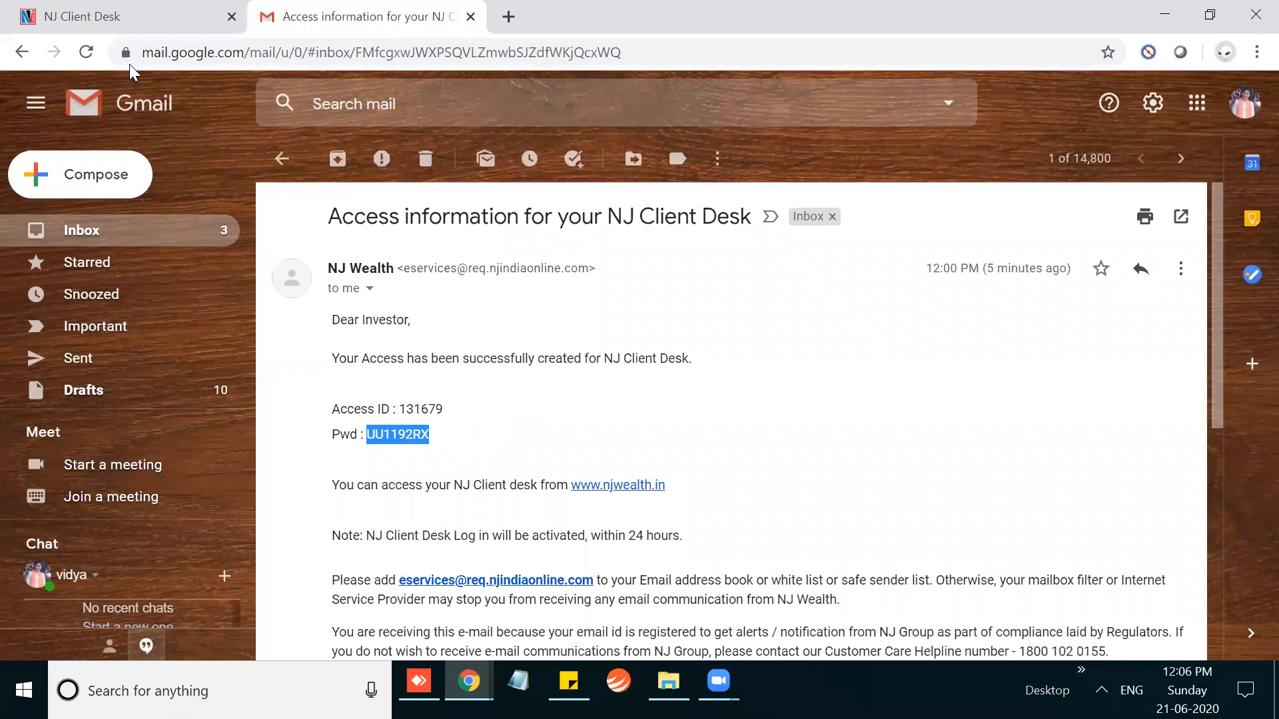
{"action": "left_click", "coordinate": [127, 15]}
{"action": "left_click", "coordinate": [981, 268]}
{"action": "key", "text": "BackSpace"}
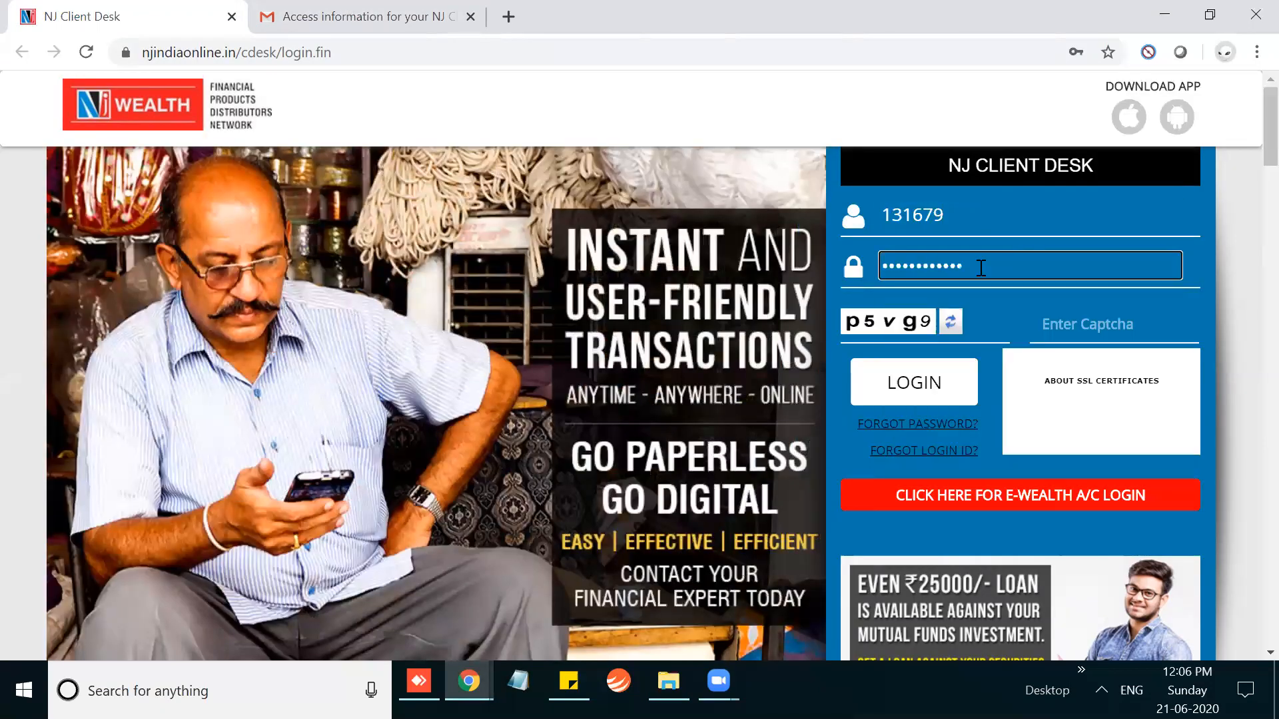
{"action": "key", "text": "ctrl+a"}
{"action": "key", "text": "BackSpace"}
{"action": "key", "text": "ctrl+v"}
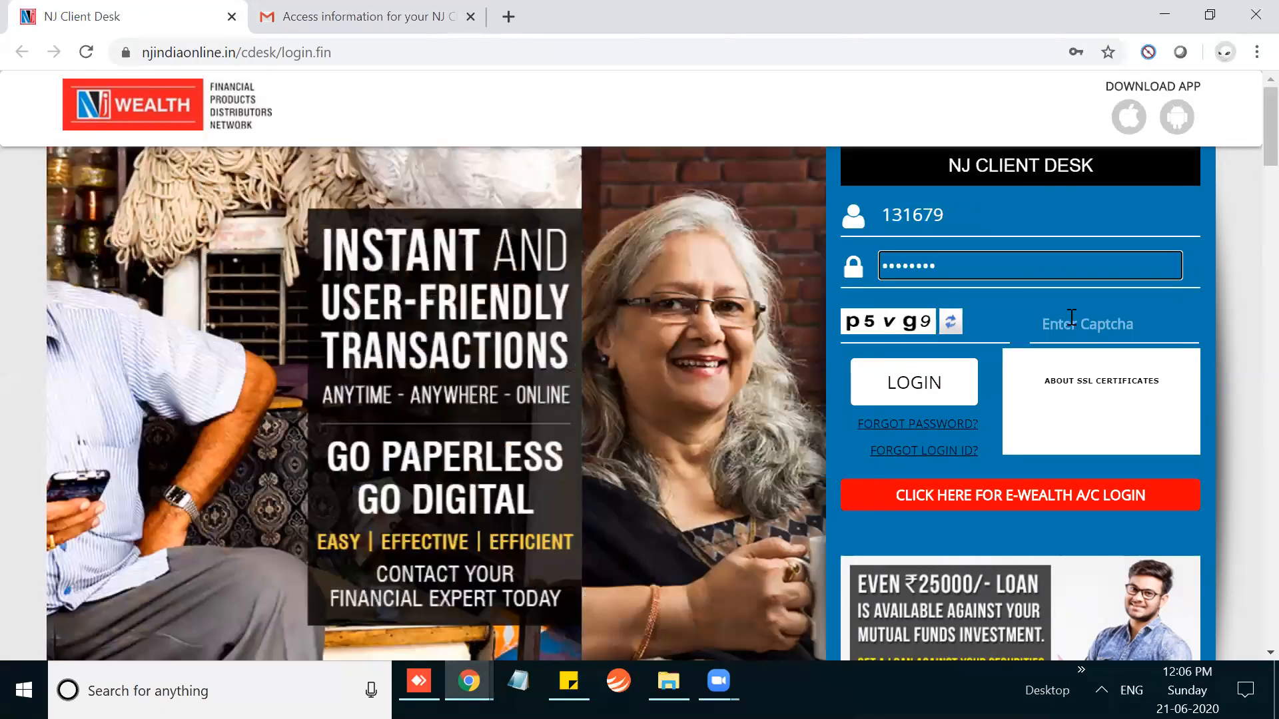
- Enter the captcha and submit the login, which is rejected as invalid
{"action": "left_click", "coordinate": [1066, 312]}
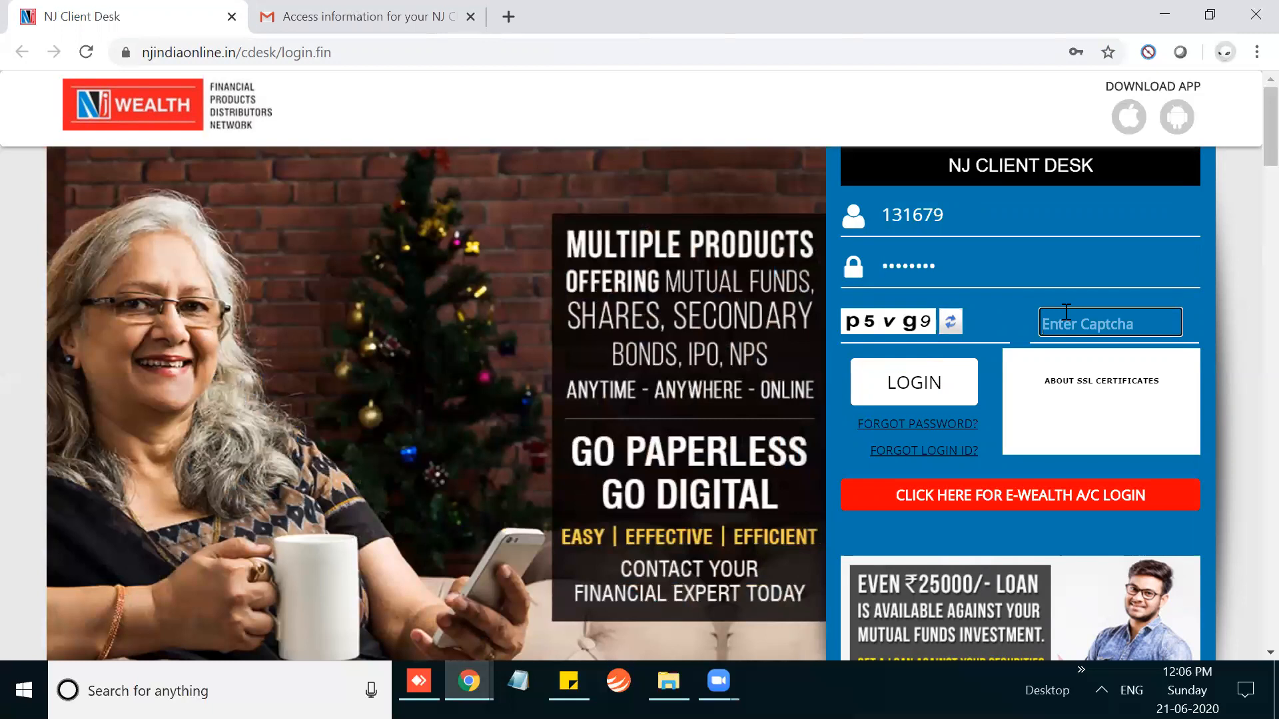
{"action": "type", "text": "p5vg9"}
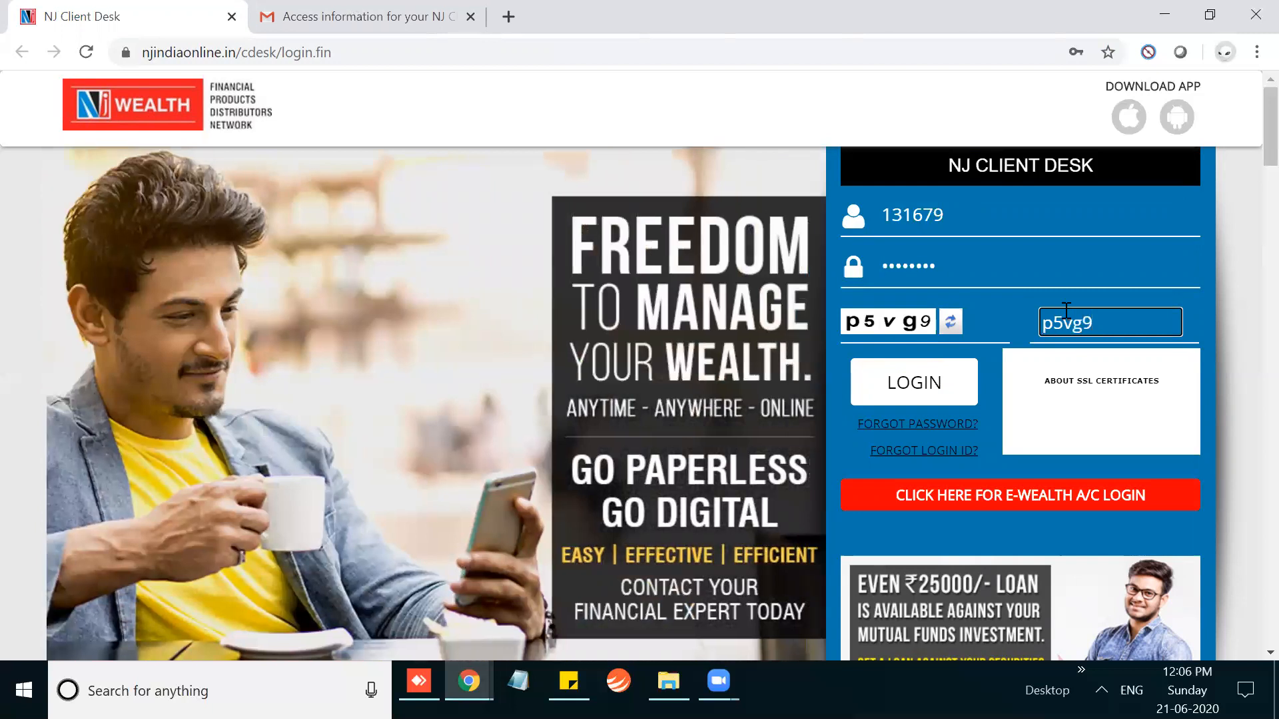
{"action": "left_click", "coordinate": [931, 384]}
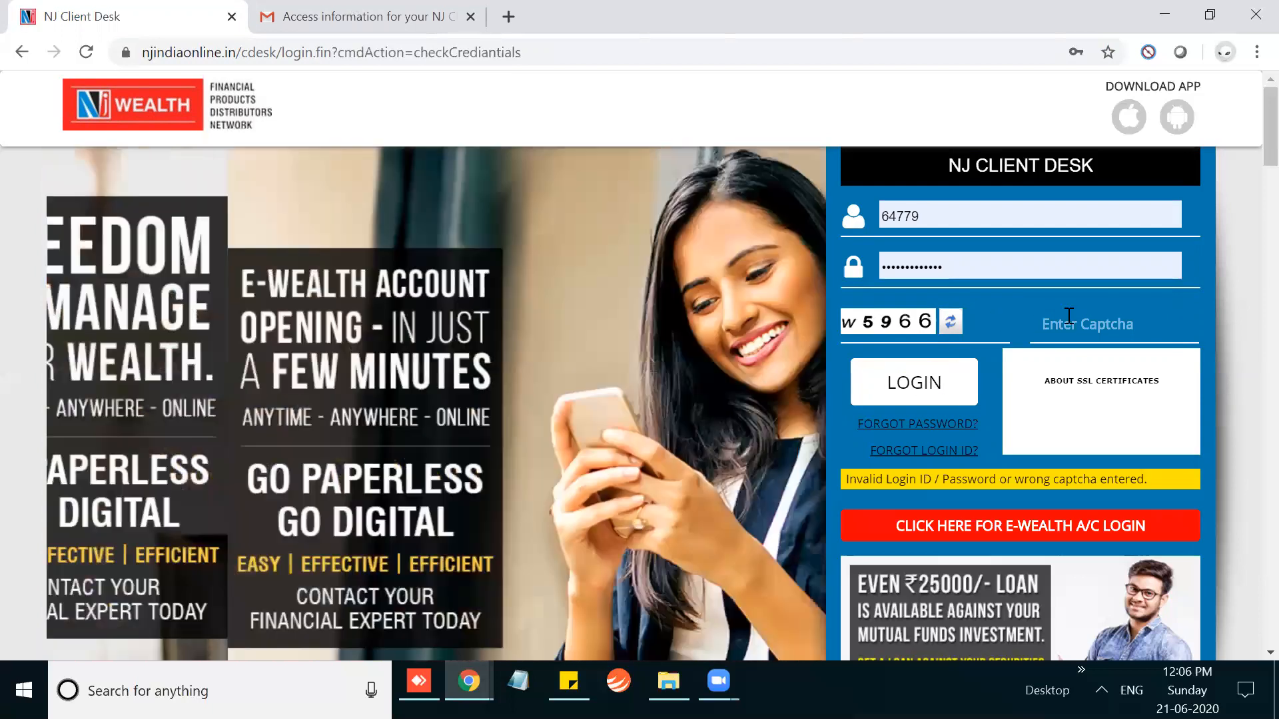
{"action": "left_click", "coordinate": [1107, 312]}
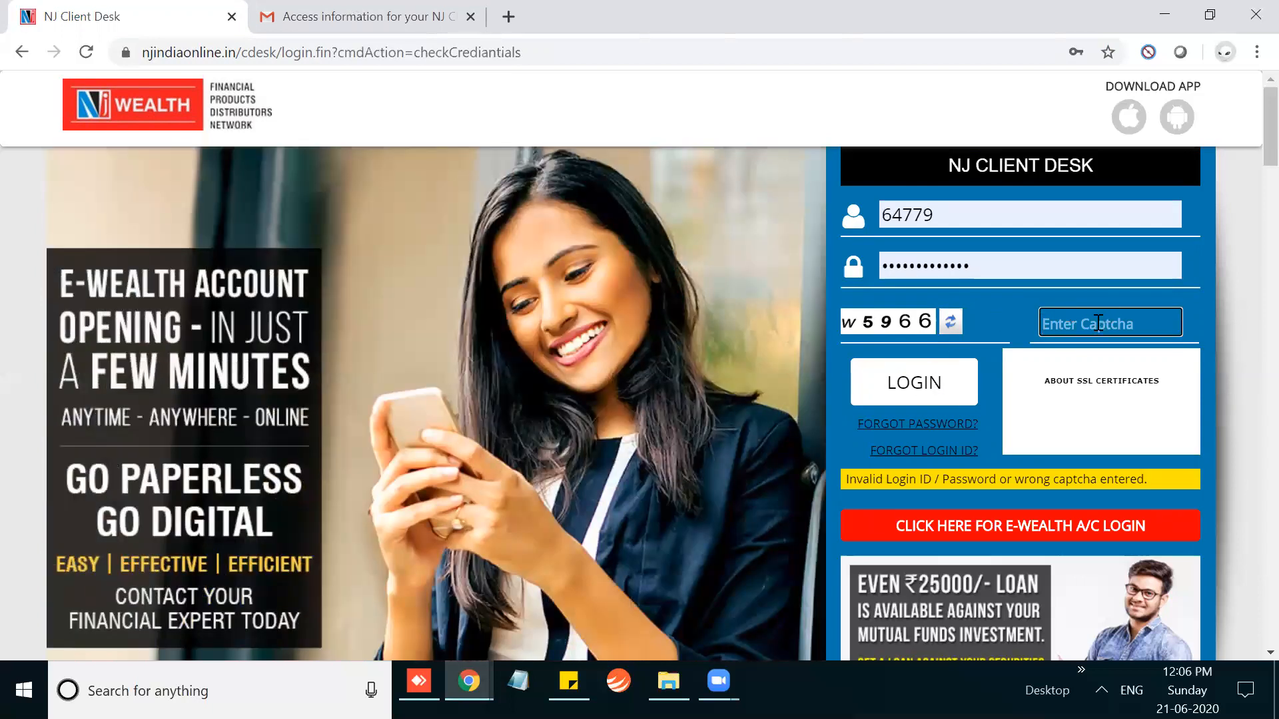
- Enter the new captcha and paste the emailed Access ID into Login ID again
{"action": "type", "text": "w5966"}
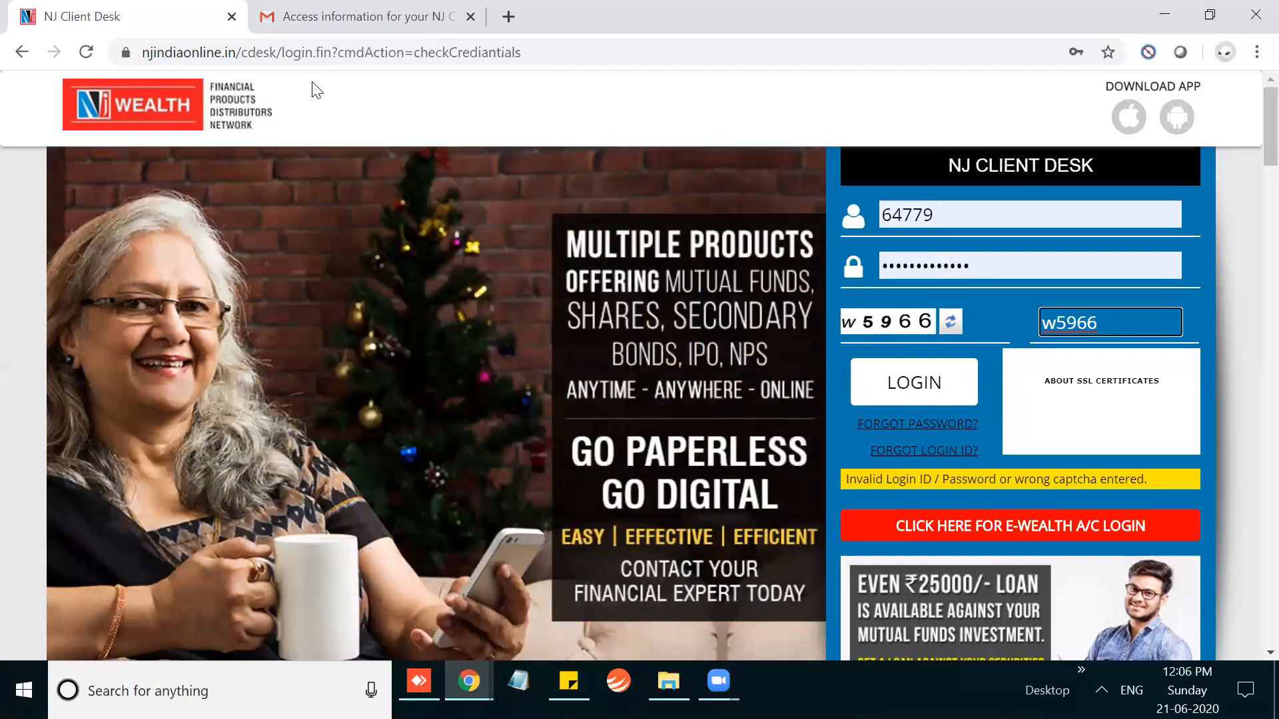
{"action": "left_click", "coordinate": [348, 14]}
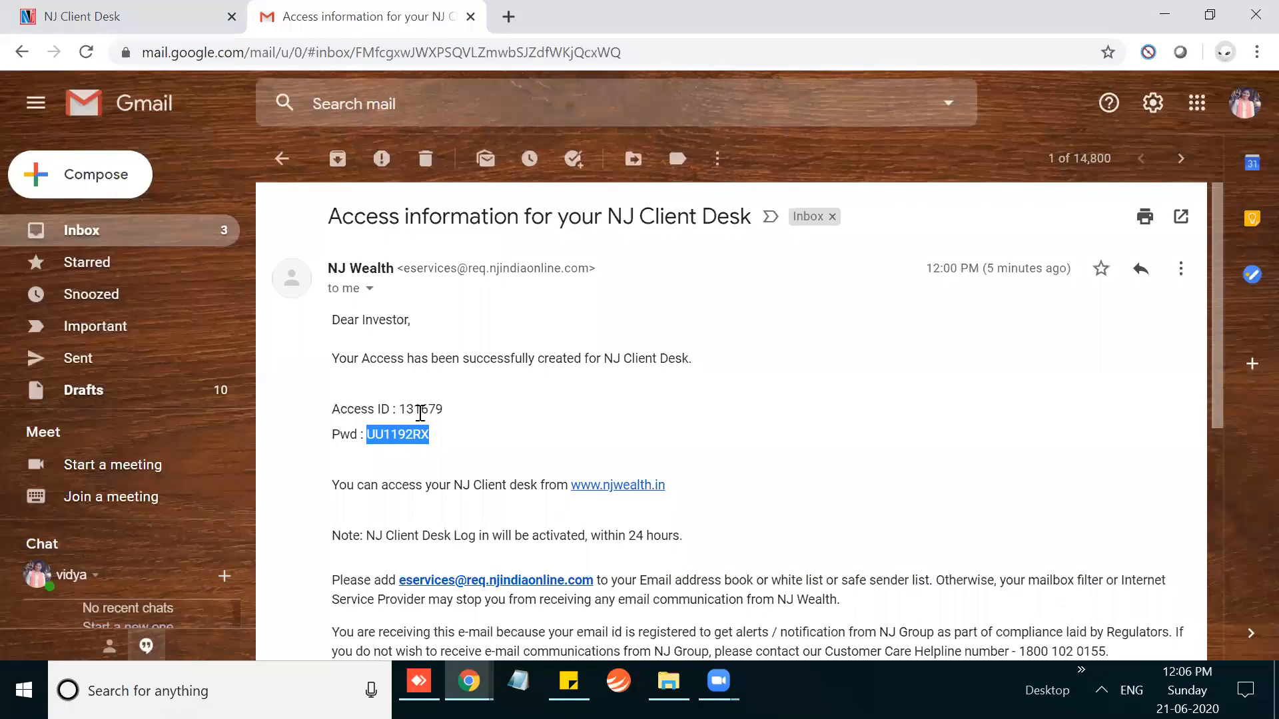
{"action": "double_click", "coordinate": [425, 408]}
{"action": "key", "text": "ctrl+c"}
{"action": "left_click", "coordinate": [188, 20]}
{"action": "left_click", "coordinate": [963, 221]}
{"action": "key", "text": "BackSpace"}
{"action": "key", "text": "BackSpace"}
{"action": "key", "text": "BackSpace"}
{"action": "key", "text": "BackSpace"}
{"action": "key", "text": "BackSpace"}
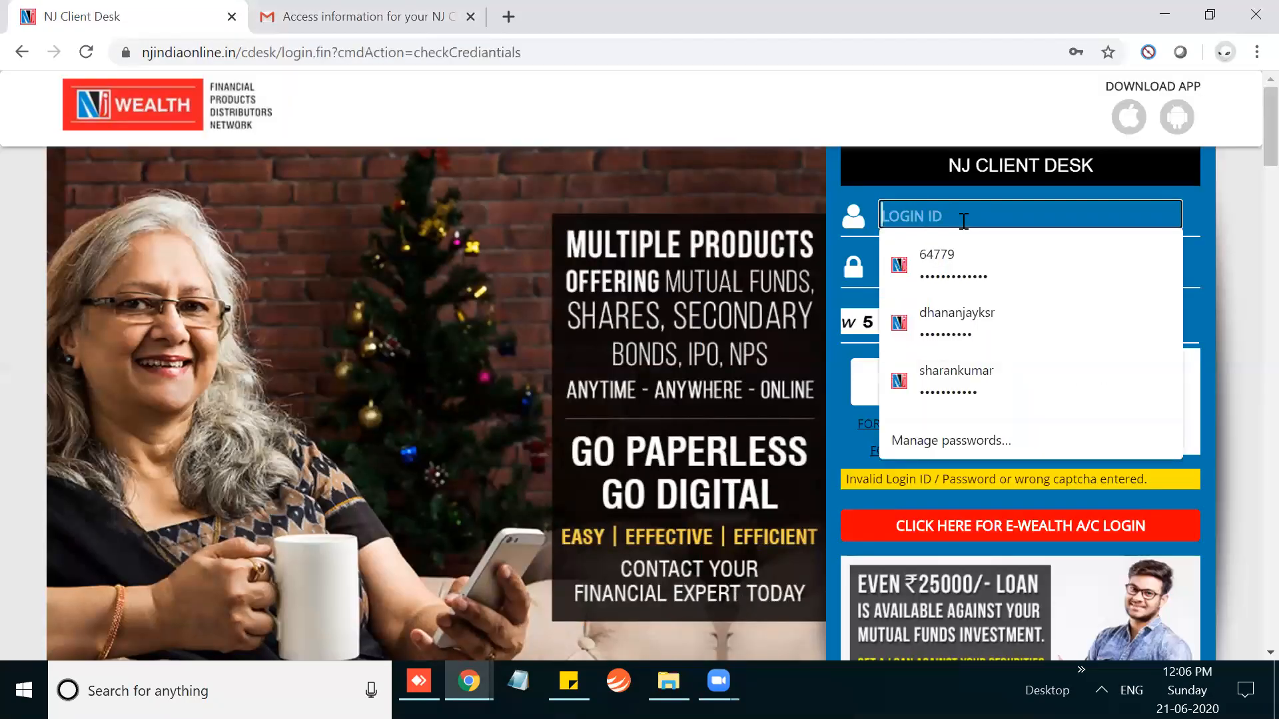
{"action": "key", "text": "ctrl+v"}
- Paste the emailed password over the autofilled one and log in
{"action": "left_click", "coordinate": [399, 16]}
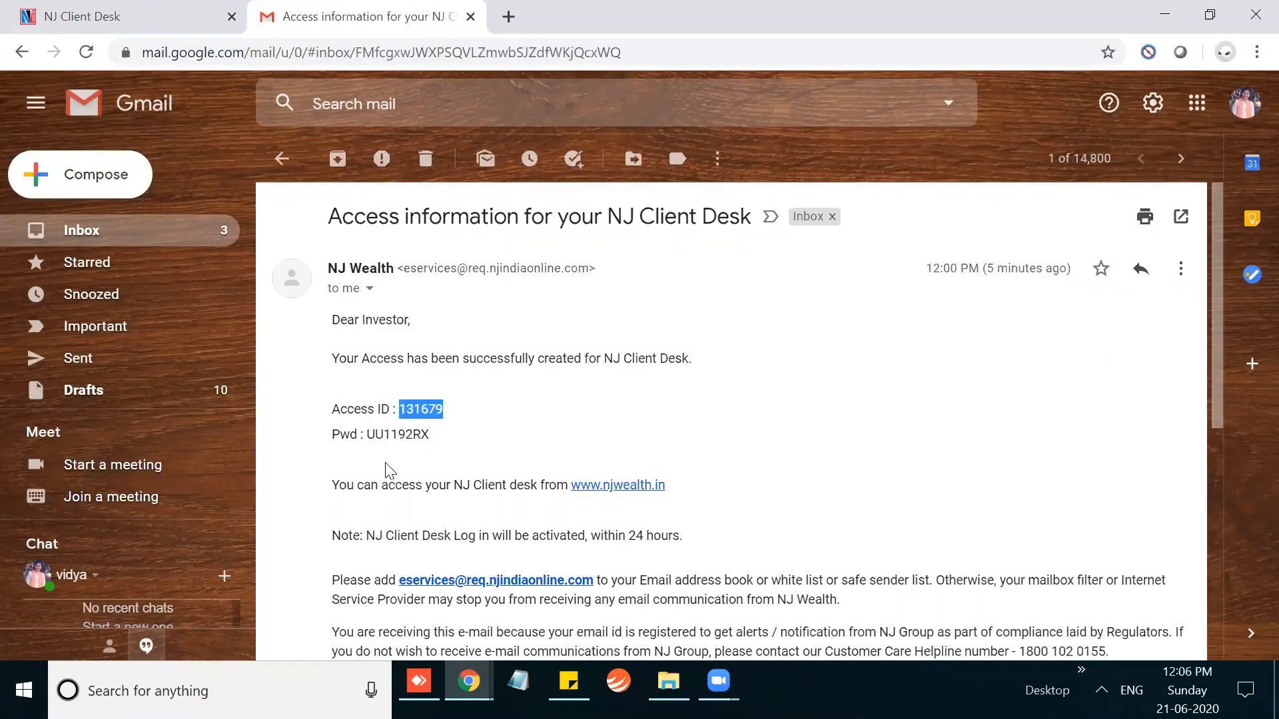
{"action": "double_click", "coordinate": [392, 434]}
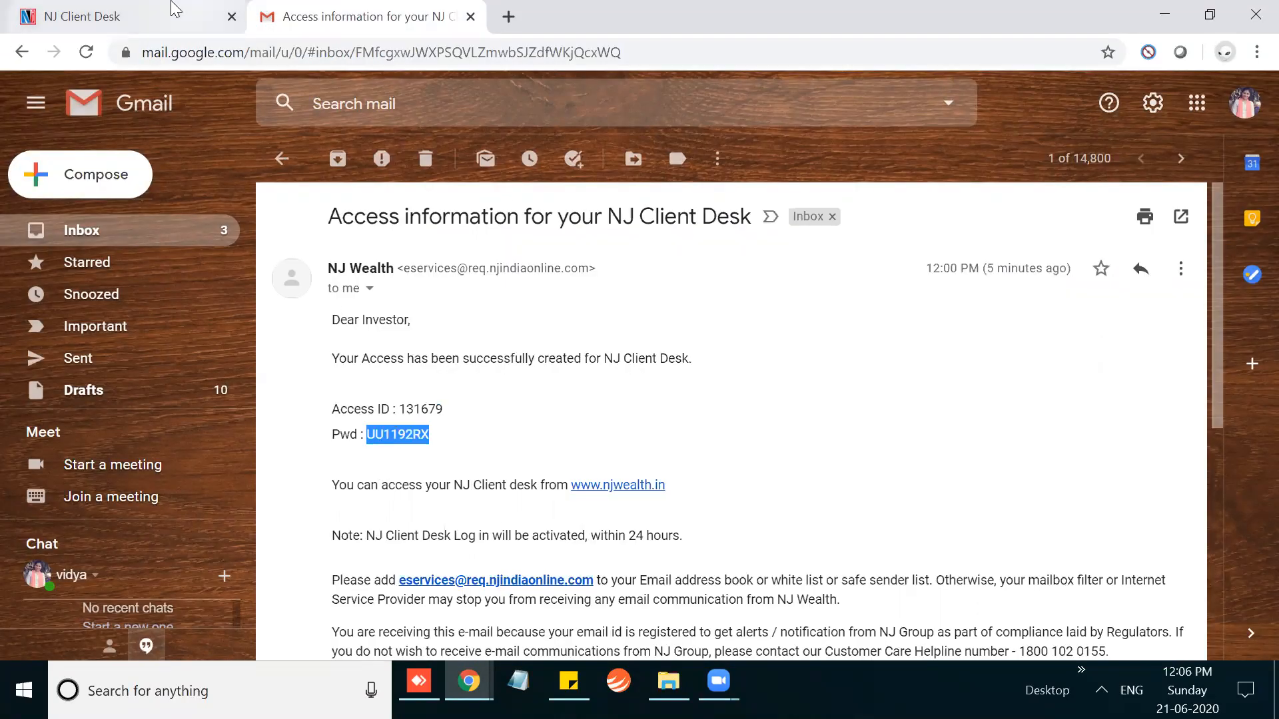
{"action": "left_click", "coordinate": [171, 15]}
{"action": "left_click", "coordinate": [1047, 255]}
{"action": "key", "text": "ctrl+a"}
{"action": "key", "text": "ctrl+v"}
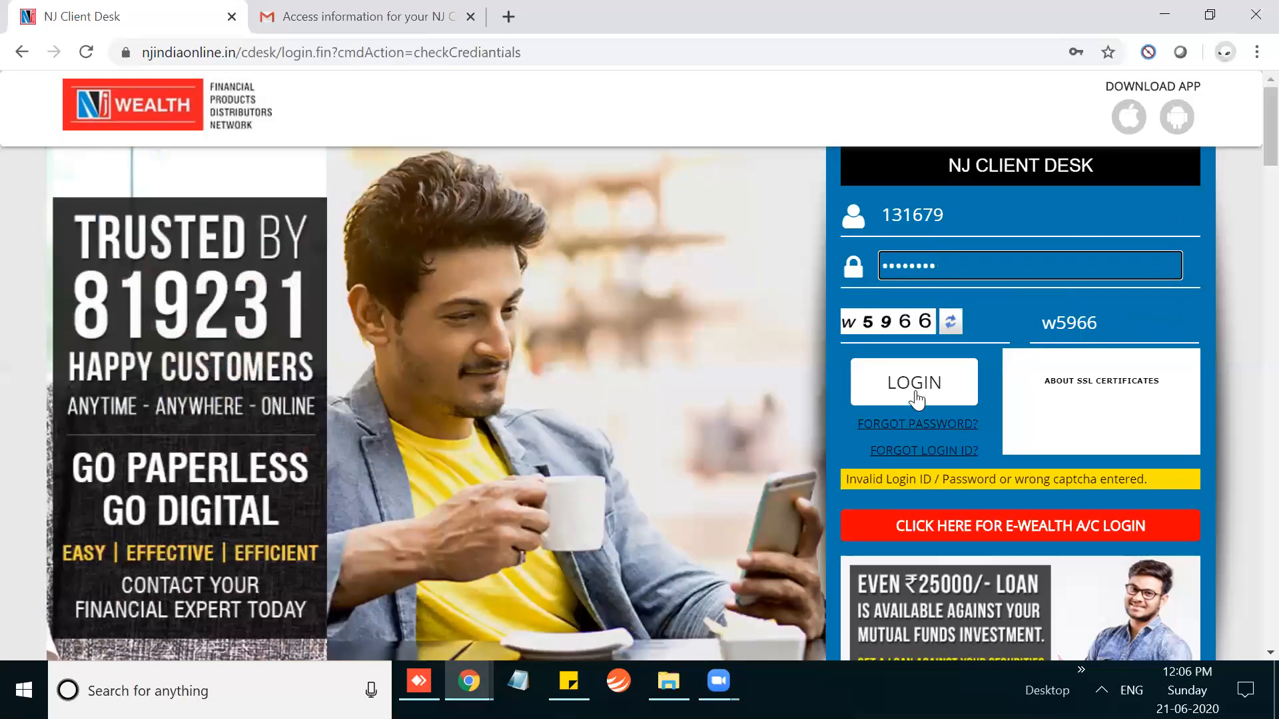
{"action": "left_click", "coordinate": [917, 389]}
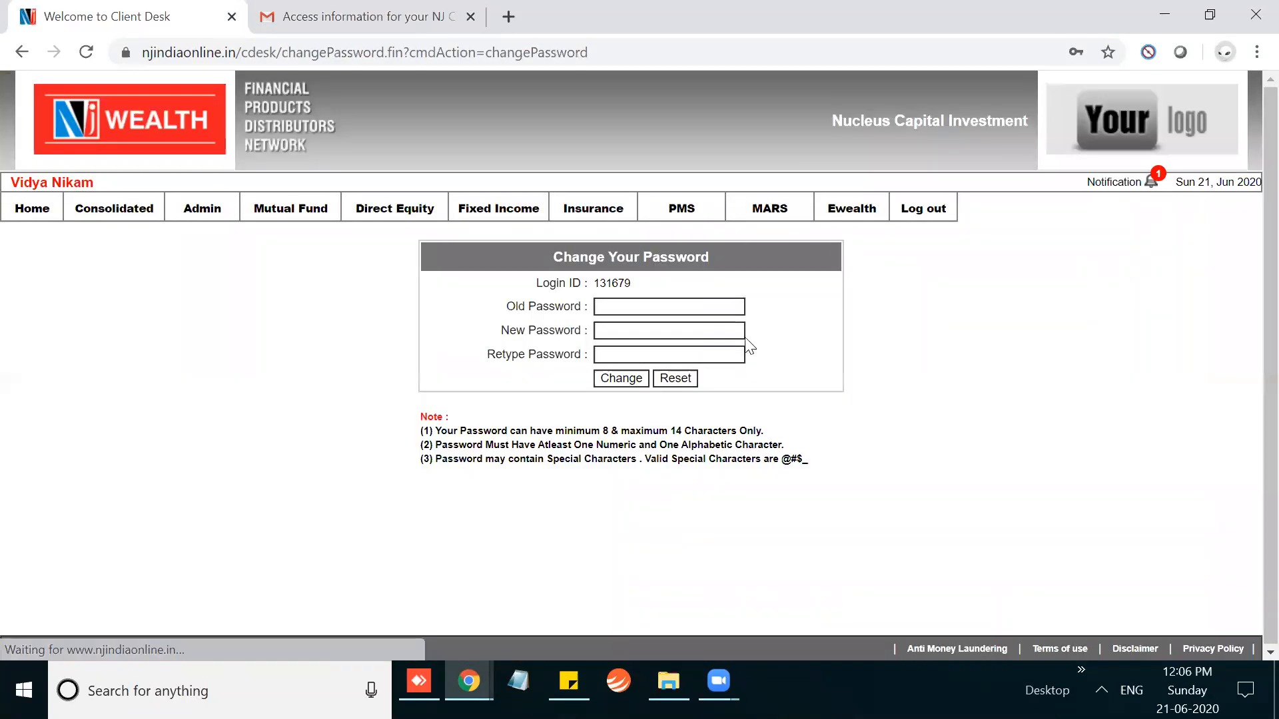
- Look up the old password in the Gmail access email
{"action": "left_click", "coordinate": [643, 310]}
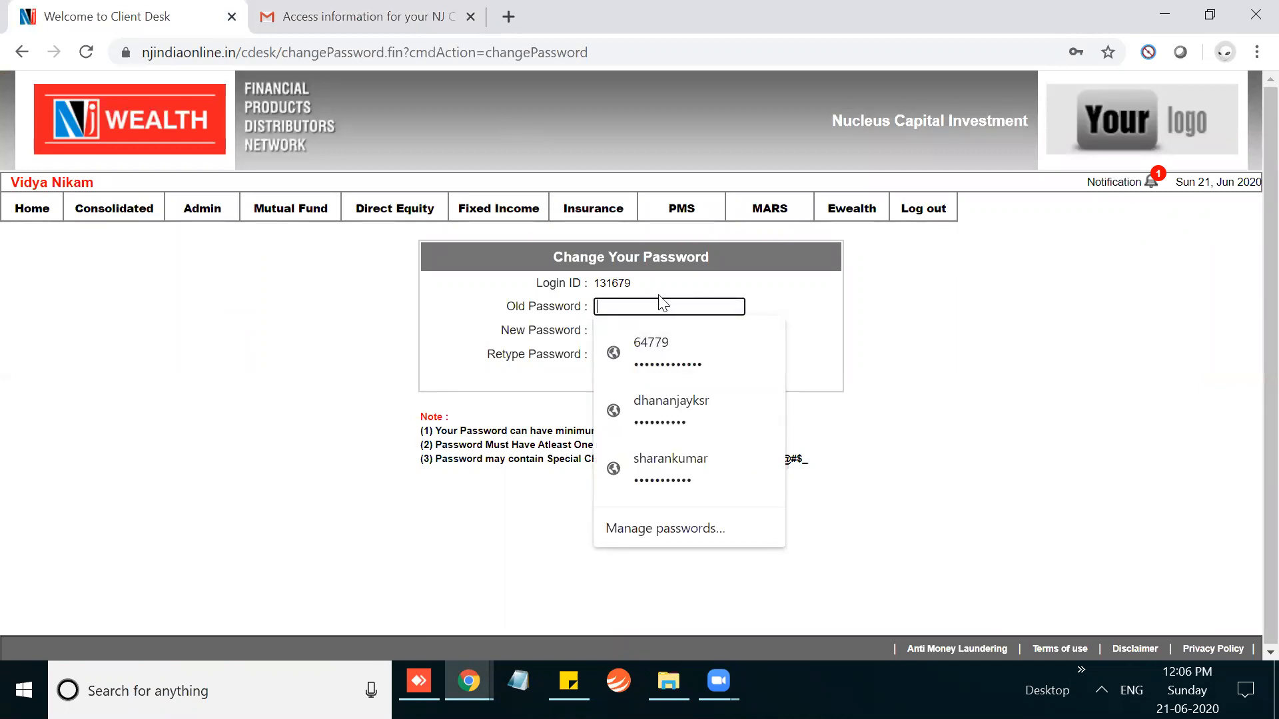
{"action": "left_click", "coordinate": [445, 20]}
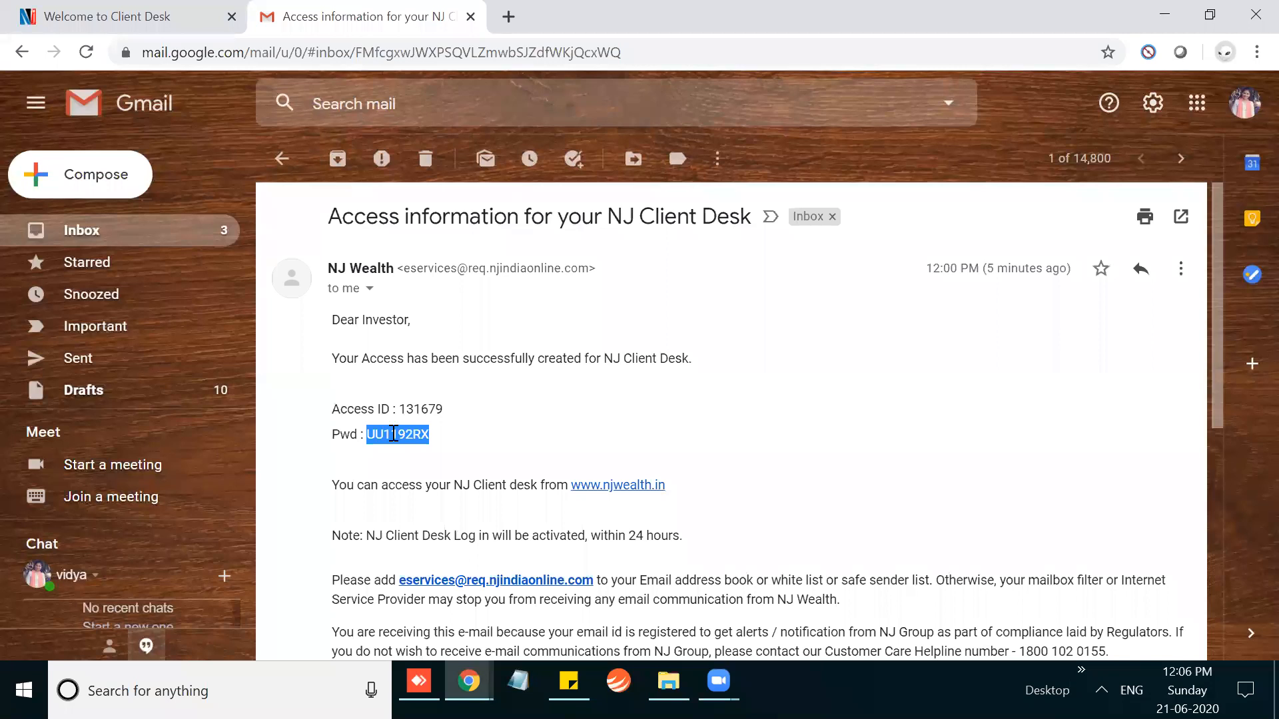
{"action": "left_click", "coordinate": [193, 11]}
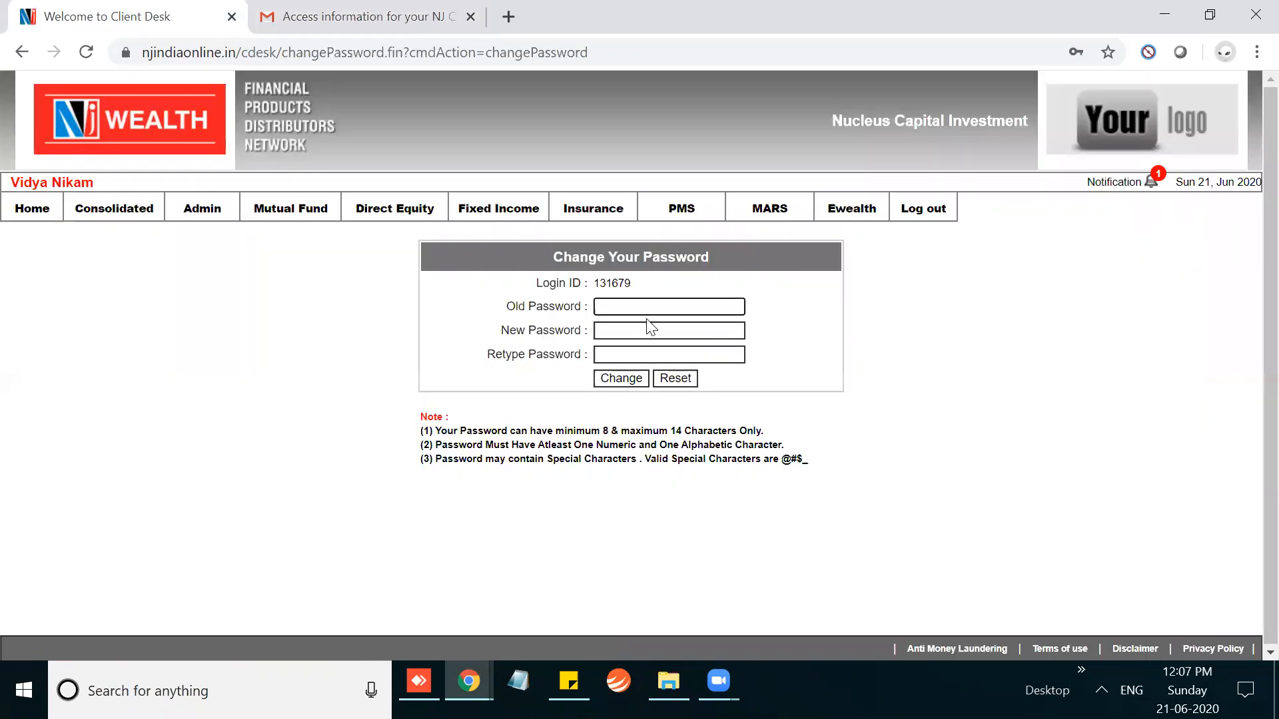
{"action": "left_click", "coordinate": [657, 303]}
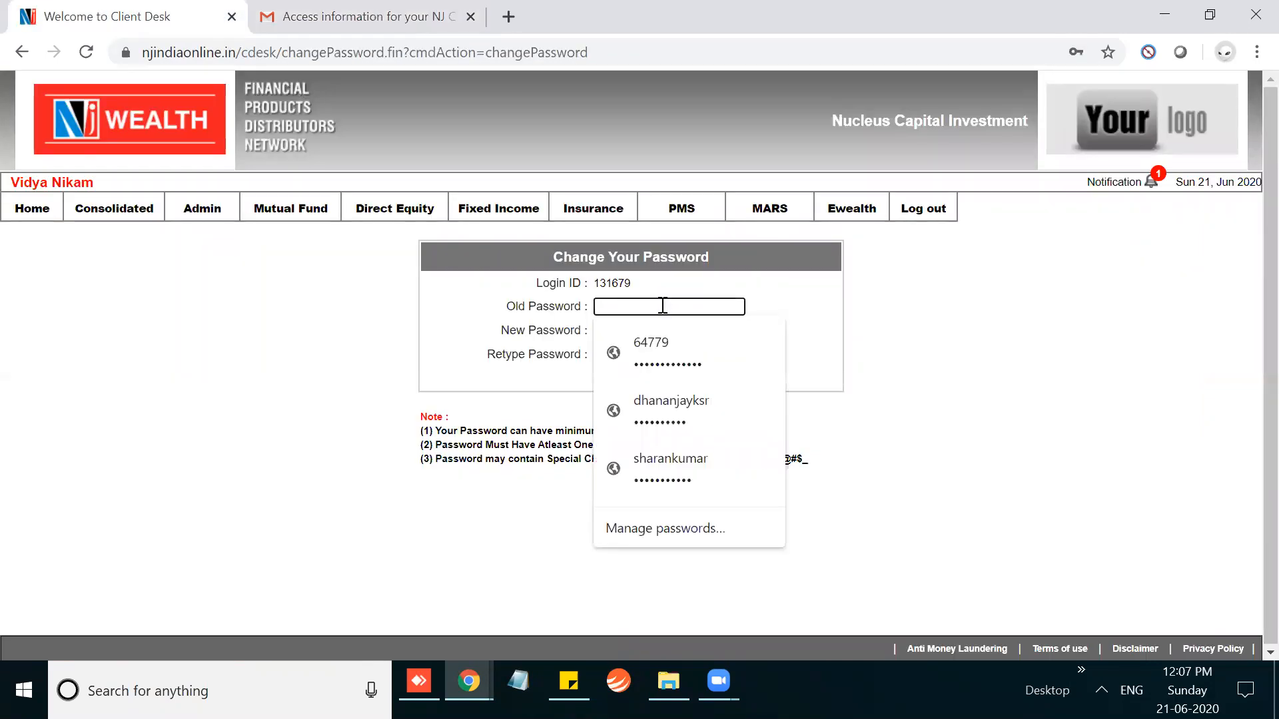
{"action": "left_click", "coordinate": [340, 11]}
{"action": "left_click", "coordinate": [181, 11]}
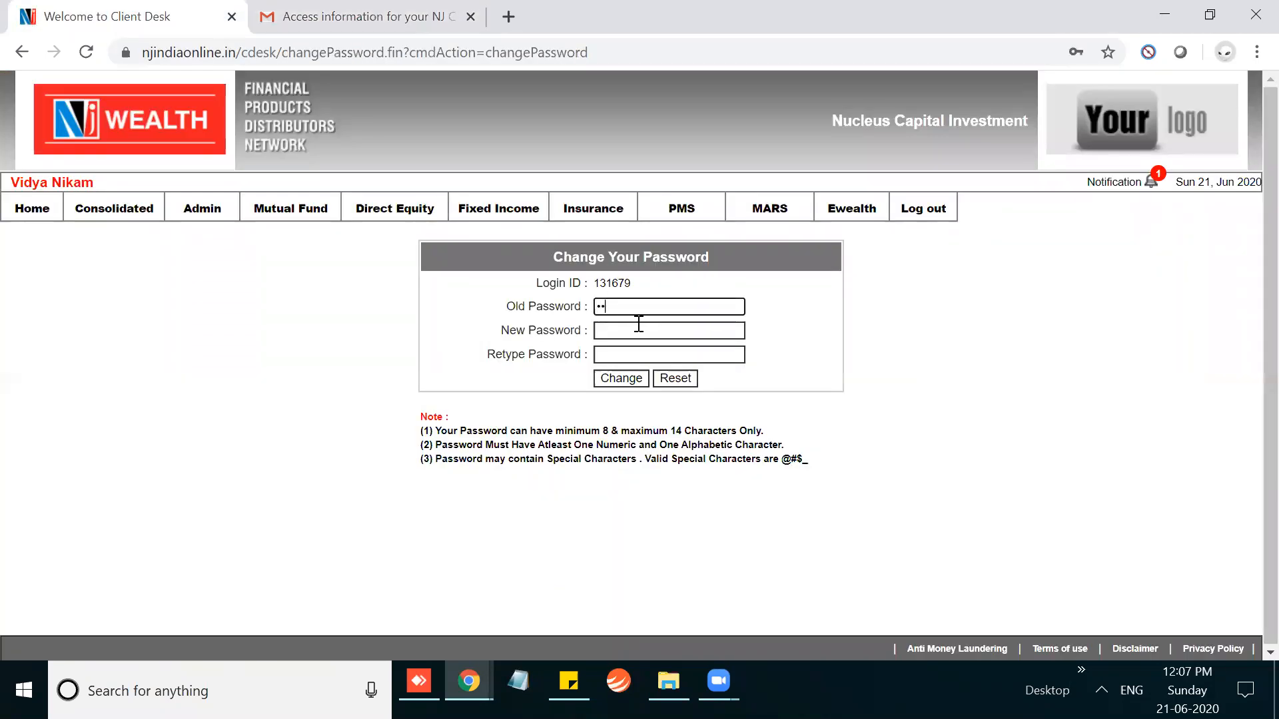
{"action": "left_click", "coordinate": [365, 10]}
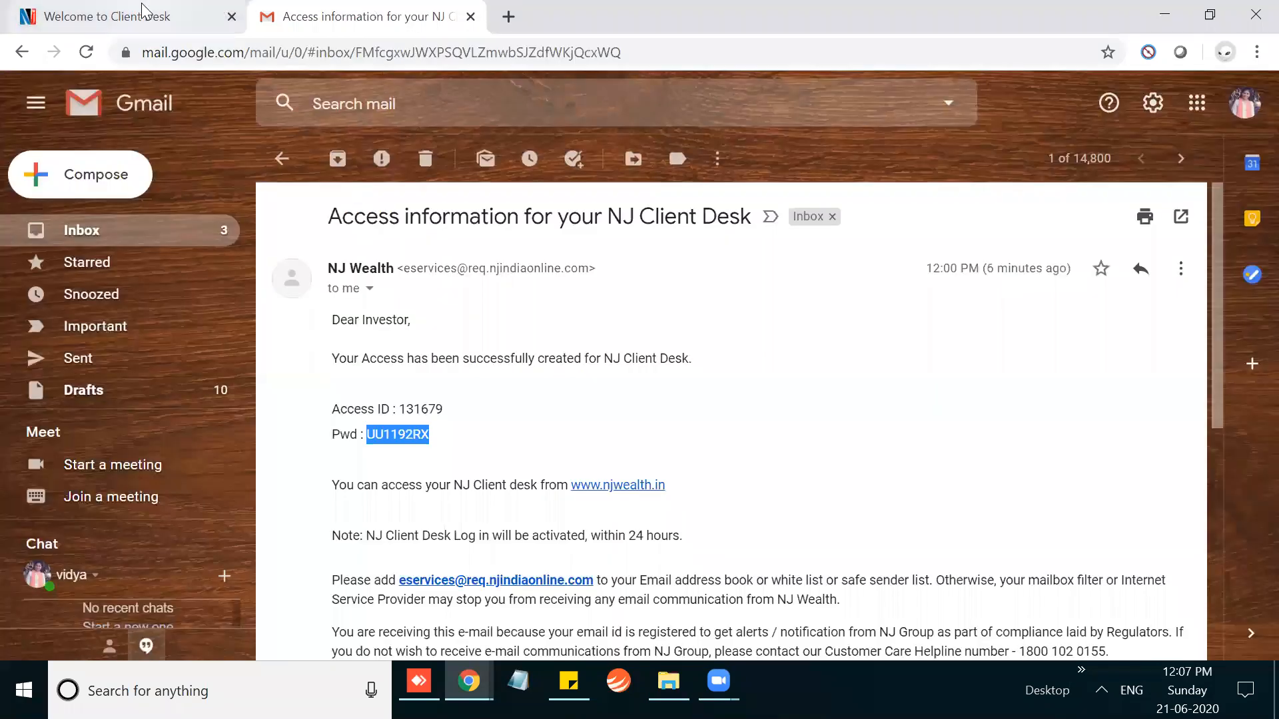
{"action": "left_click", "coordinate": [142, 10]}
- Type the emailed password into the Old Password field
{"action": "left_click", "coordinate": [391, 9]}
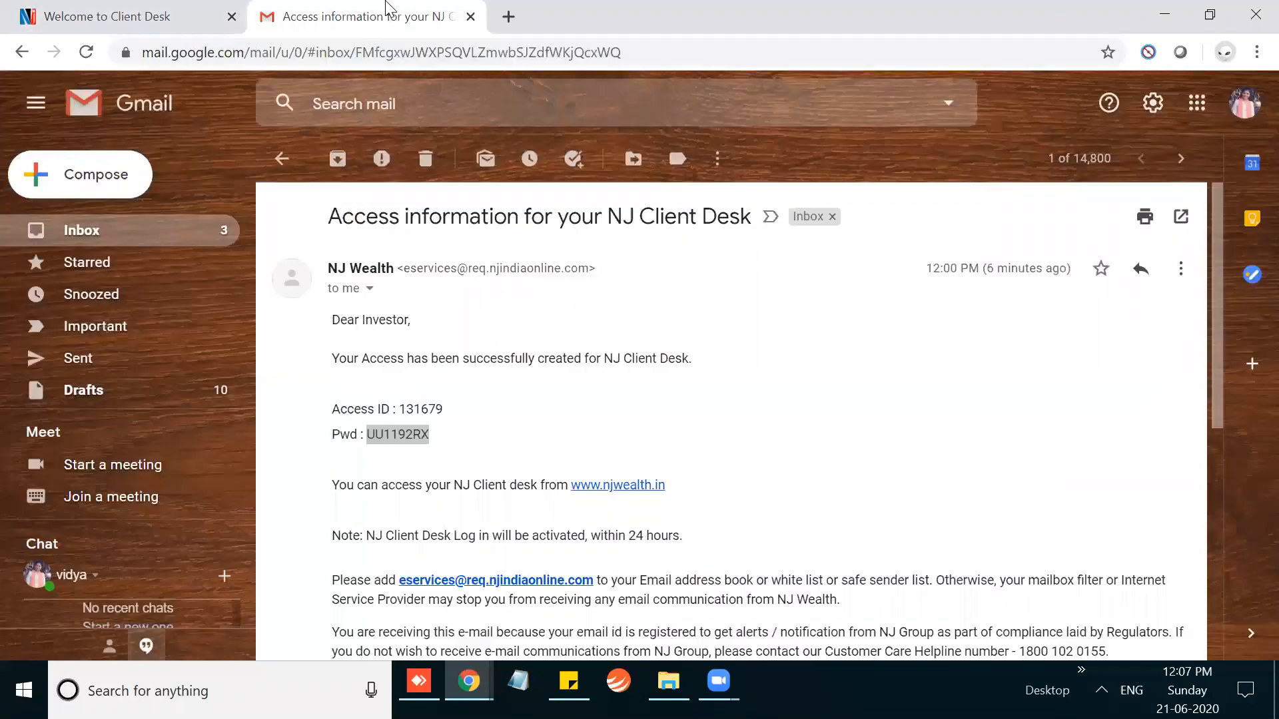
{"action": "left_click", "coordinate": [177, 17]}
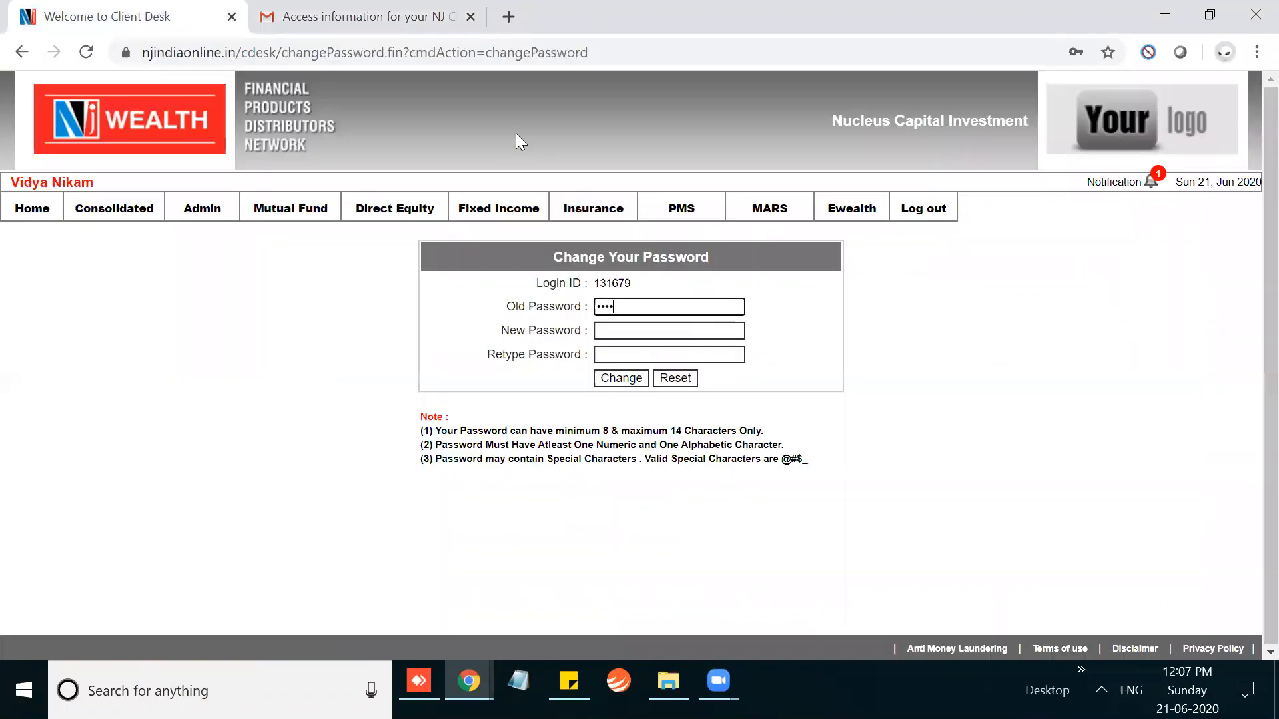
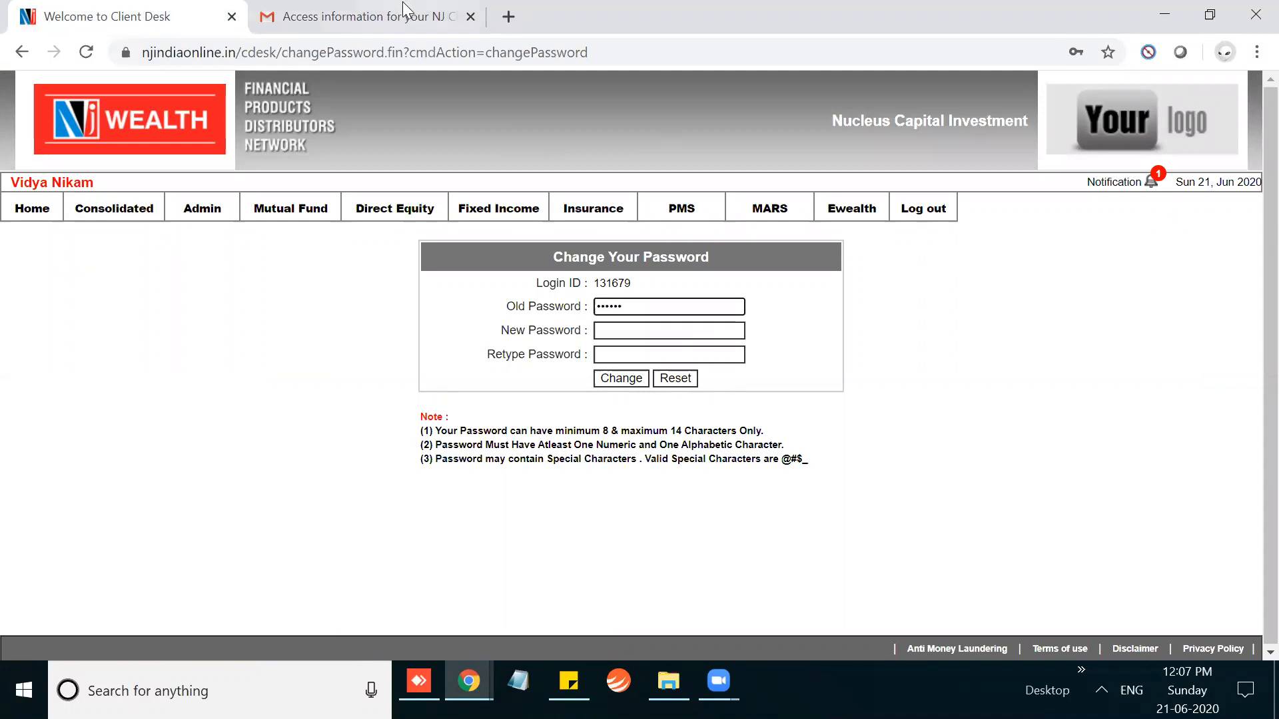
{"action": "left_click", "coordinate": [410, 16]}
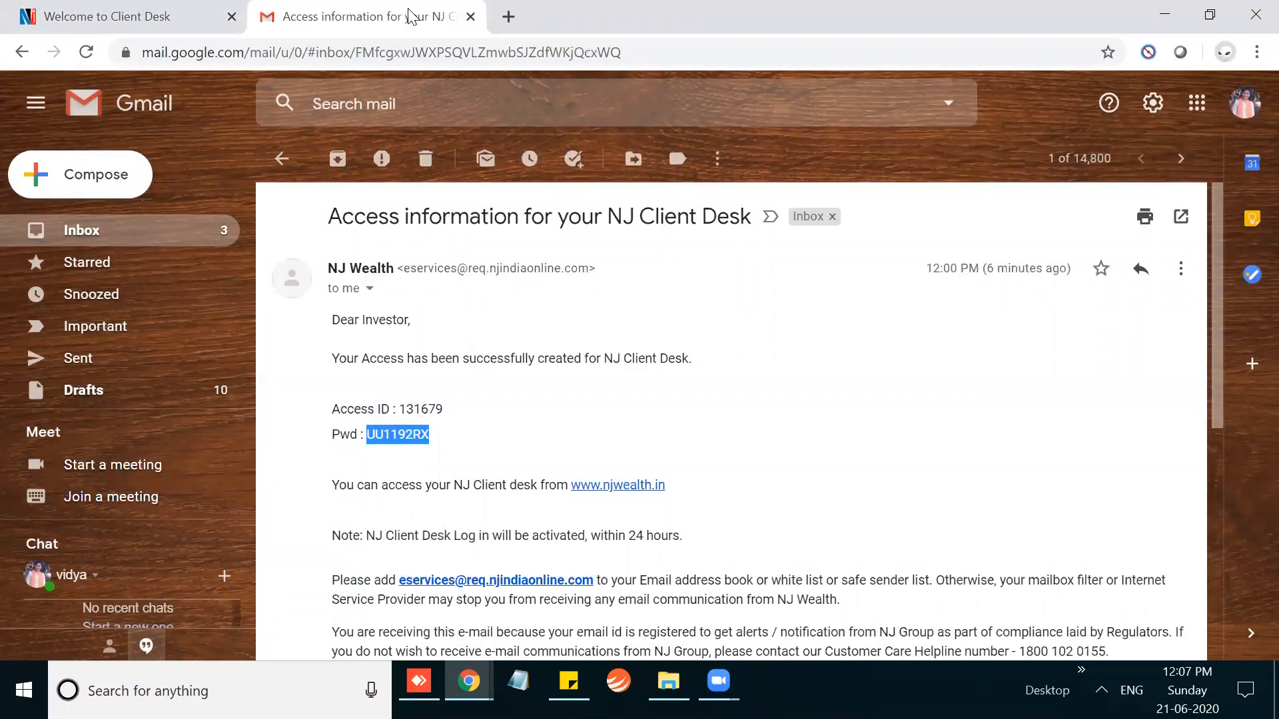
{"action": "left_click", "coordinate": [174, 18]}
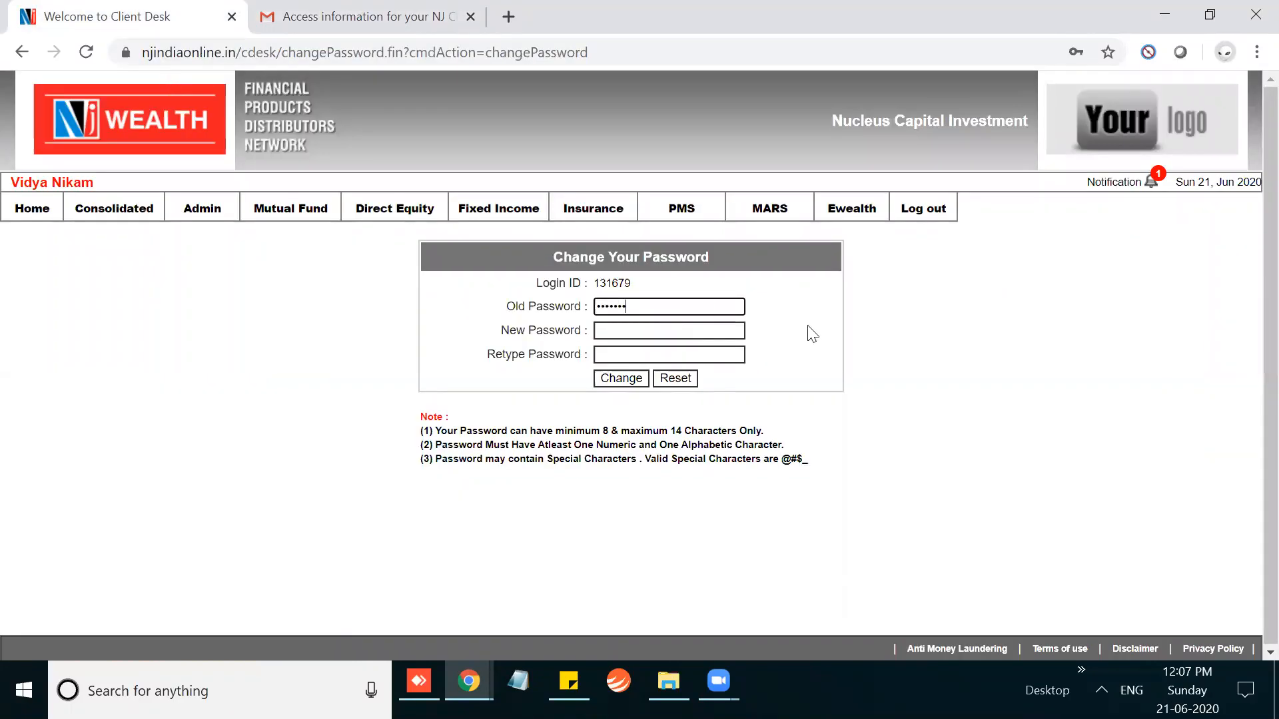
{"action": "type", "text": "1"}
- Fill in New Password and Retype Password and submit the change
{"action": "left_click", "coordinate": [729, 328]}
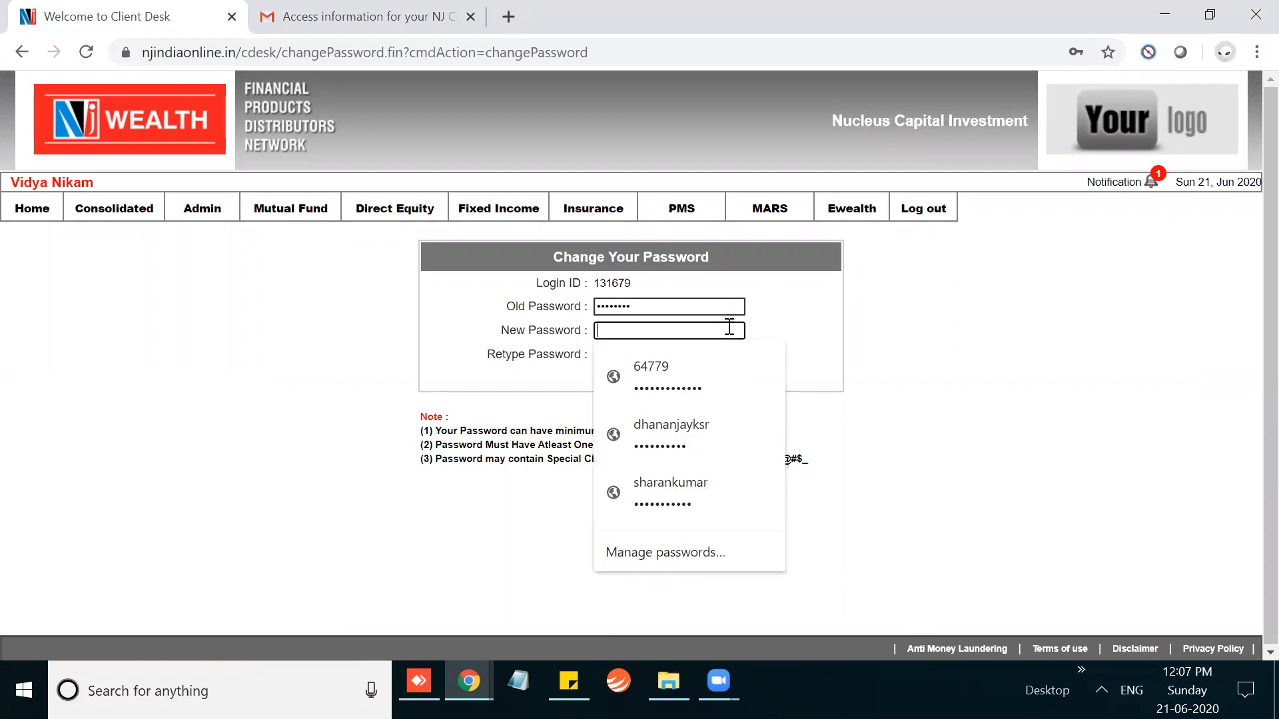
{"action": "type", "text": "n"}
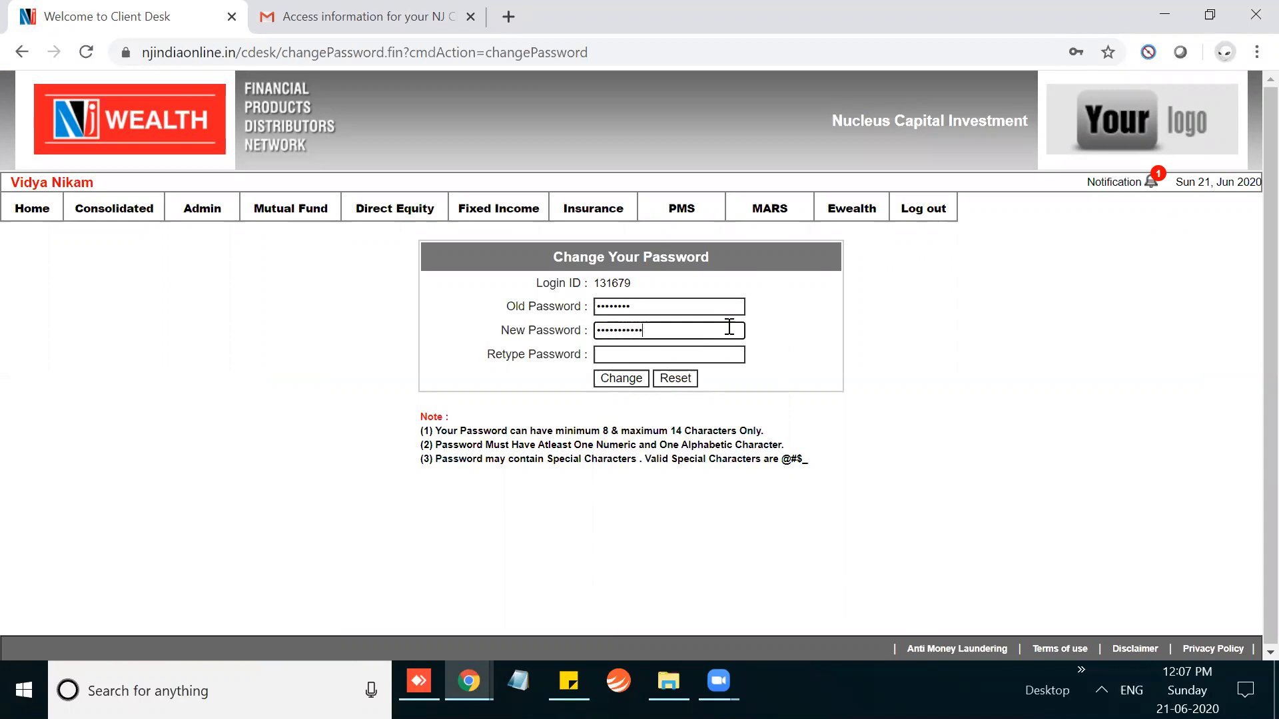
{"action": "left_click", "coordinate": [715, 350]}
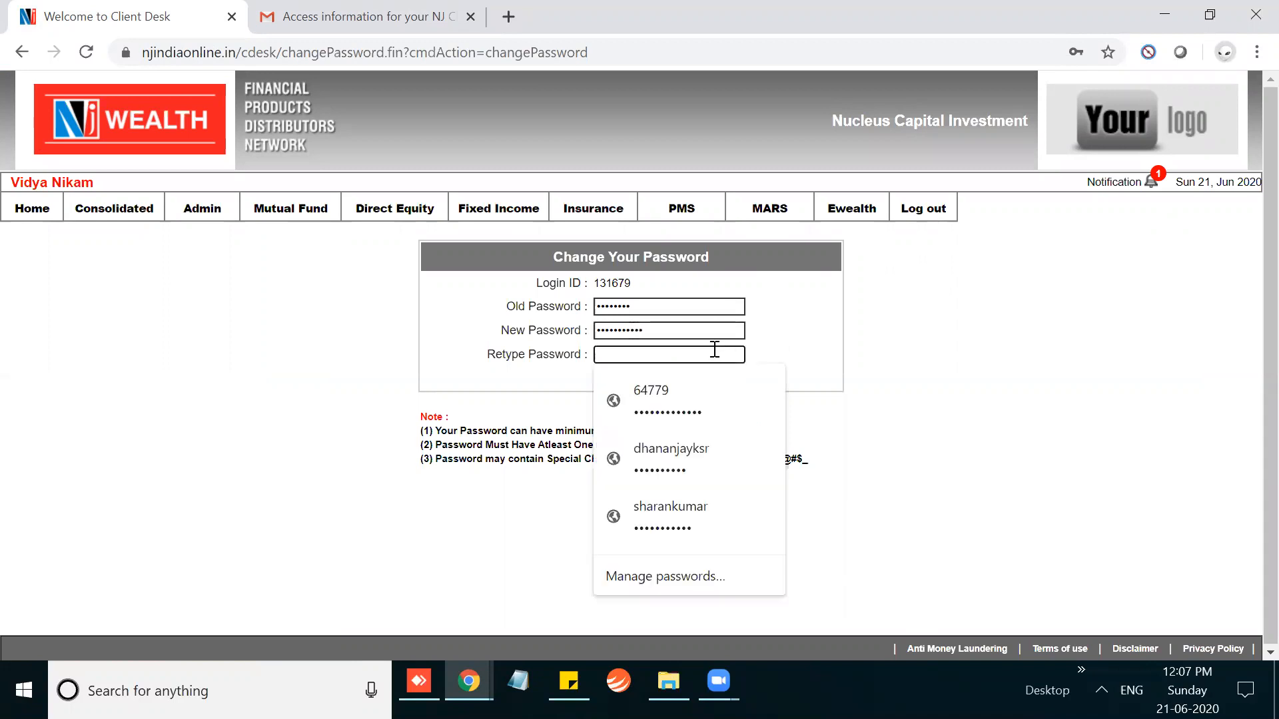
{"action": "type", "text": "n"}
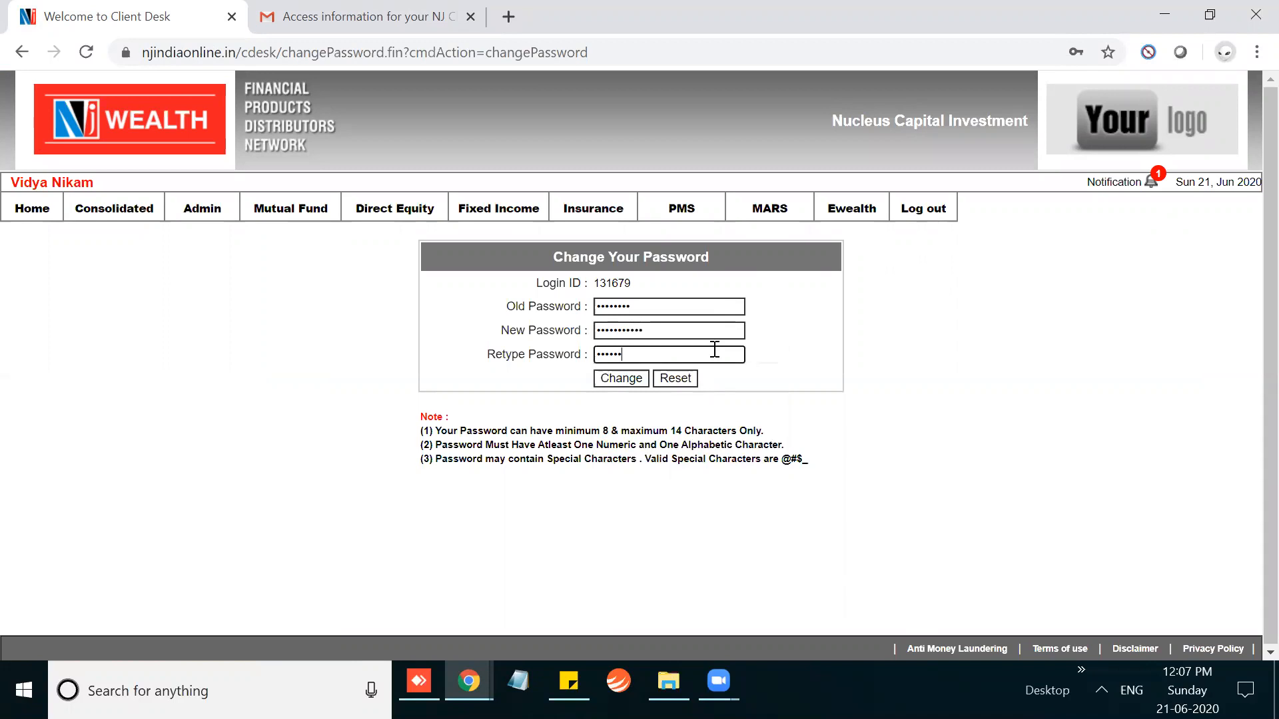
{"action": "left_click", "coordinate": [604, 381]}
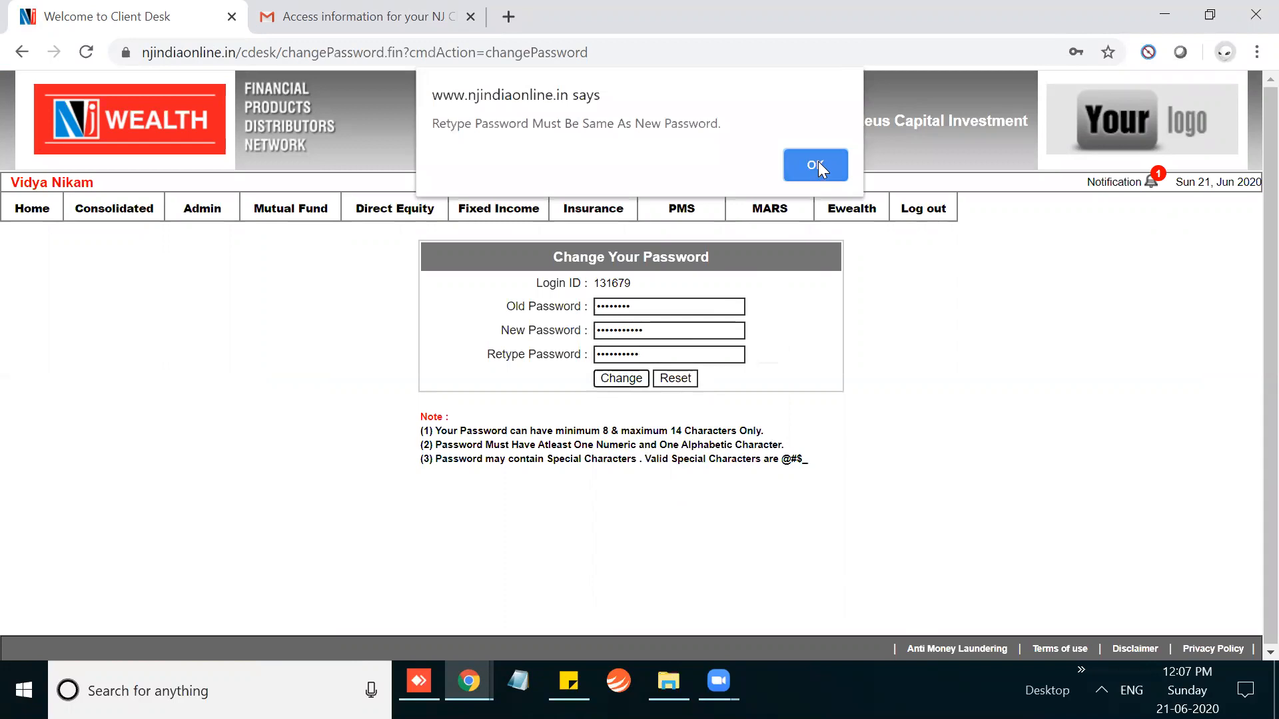
- Dismiss the mismatch alert, retype the new password in both fields, and resubmit
{"action": "left_click", "coordinate": [818, 164]}
{"action": "left_click_drag", "start_coordinate": [640, 331], "coordinate": [603, 337]}
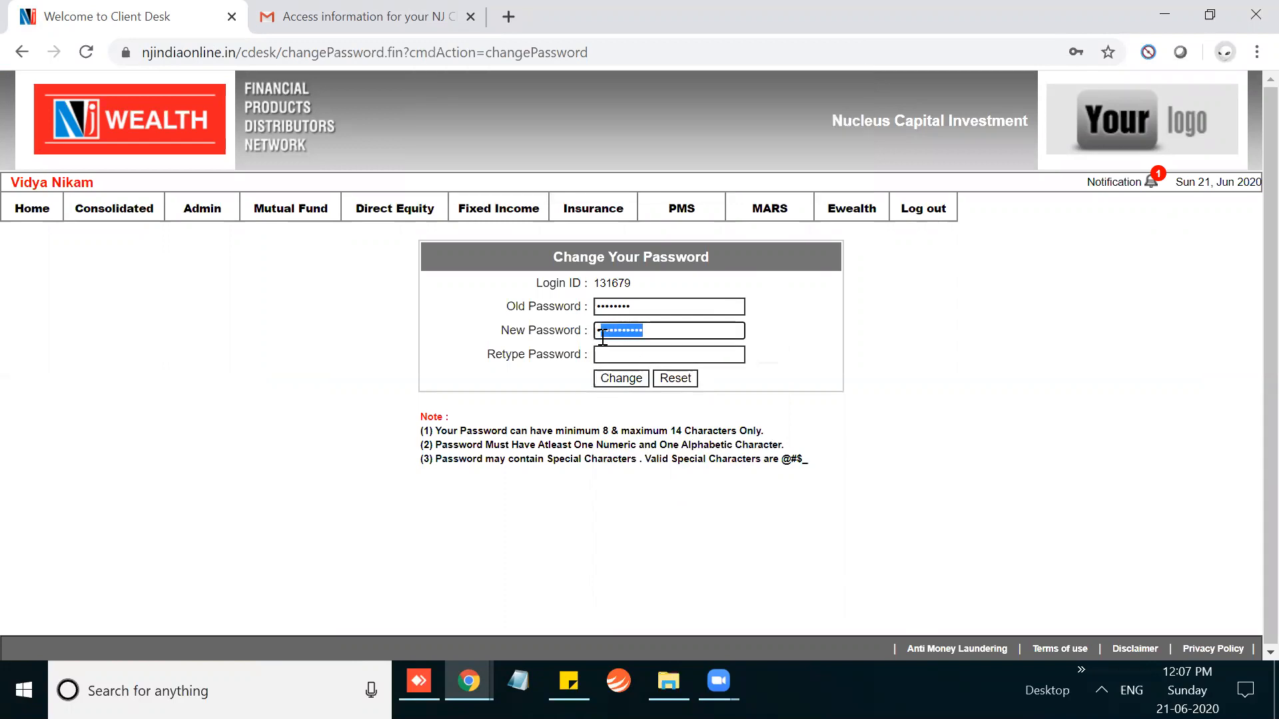
{"action": "key", "text": "BackSpace"}
{"action": "type", "text": "*********"}
{"action": "left_click", "coordinate": [724, 347]}
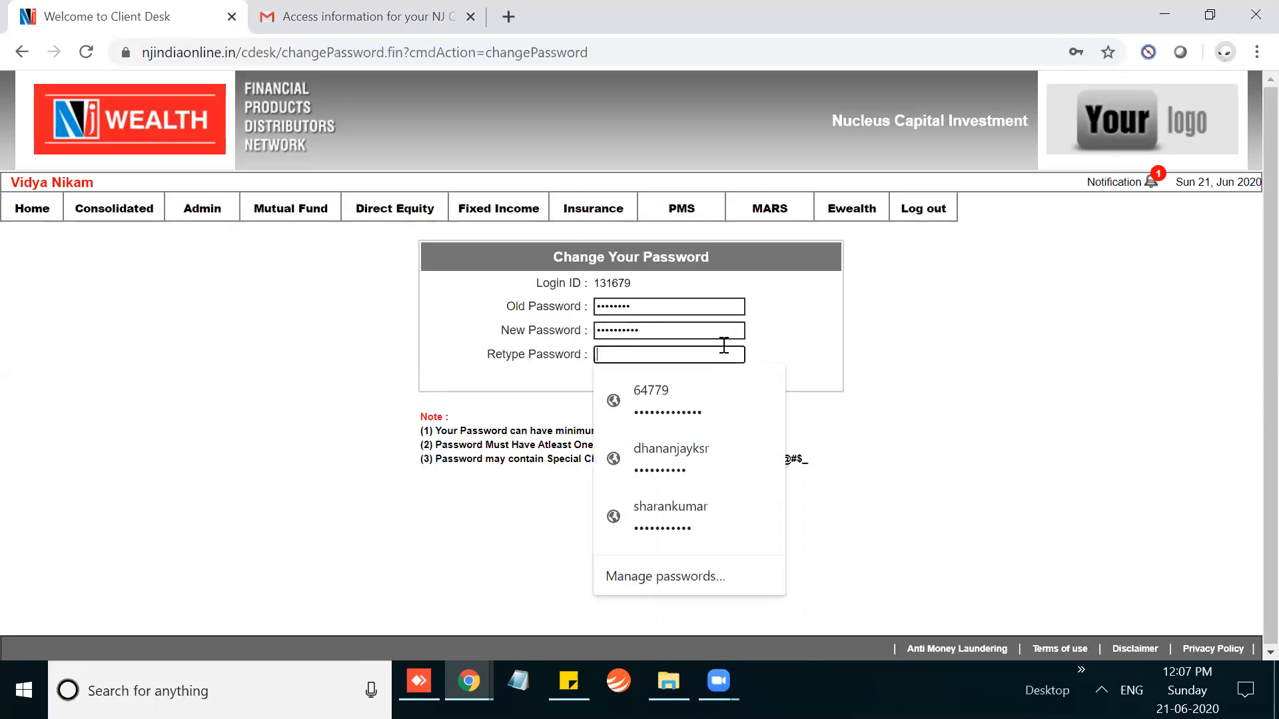
{"action": "type", "text": "*"}
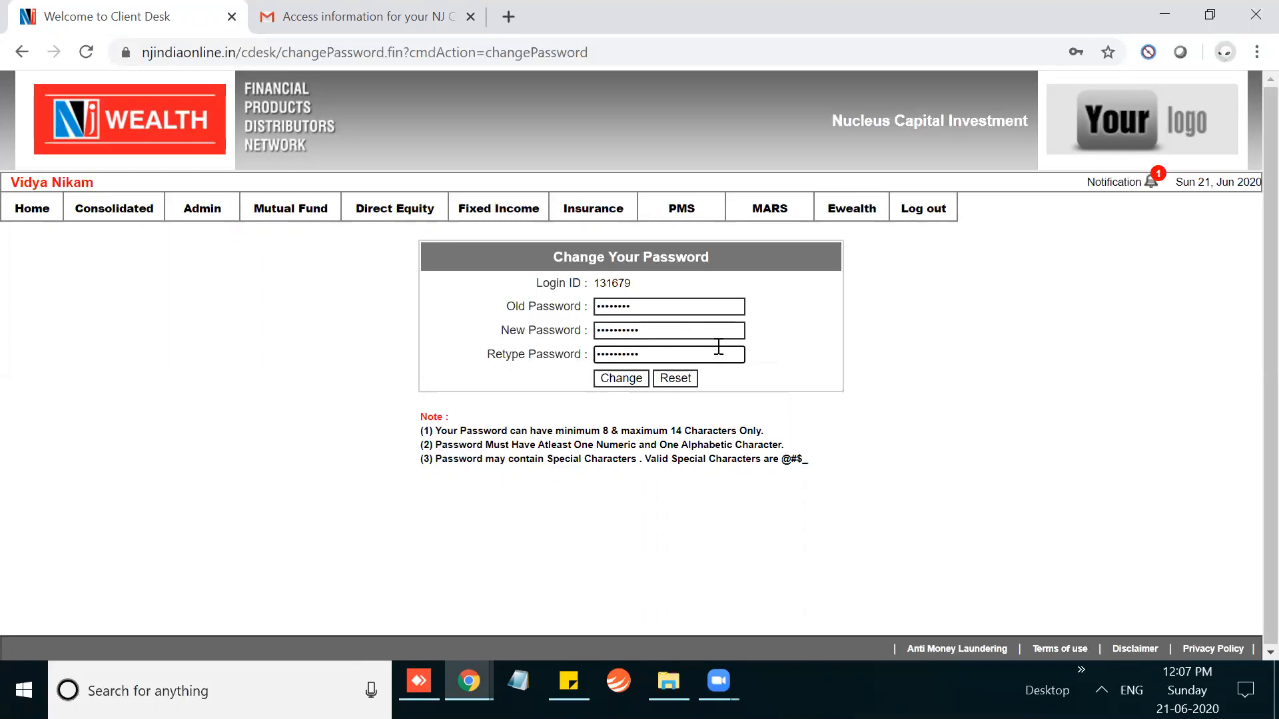
{"action": "left_click", "coordinate": [613, 381]}
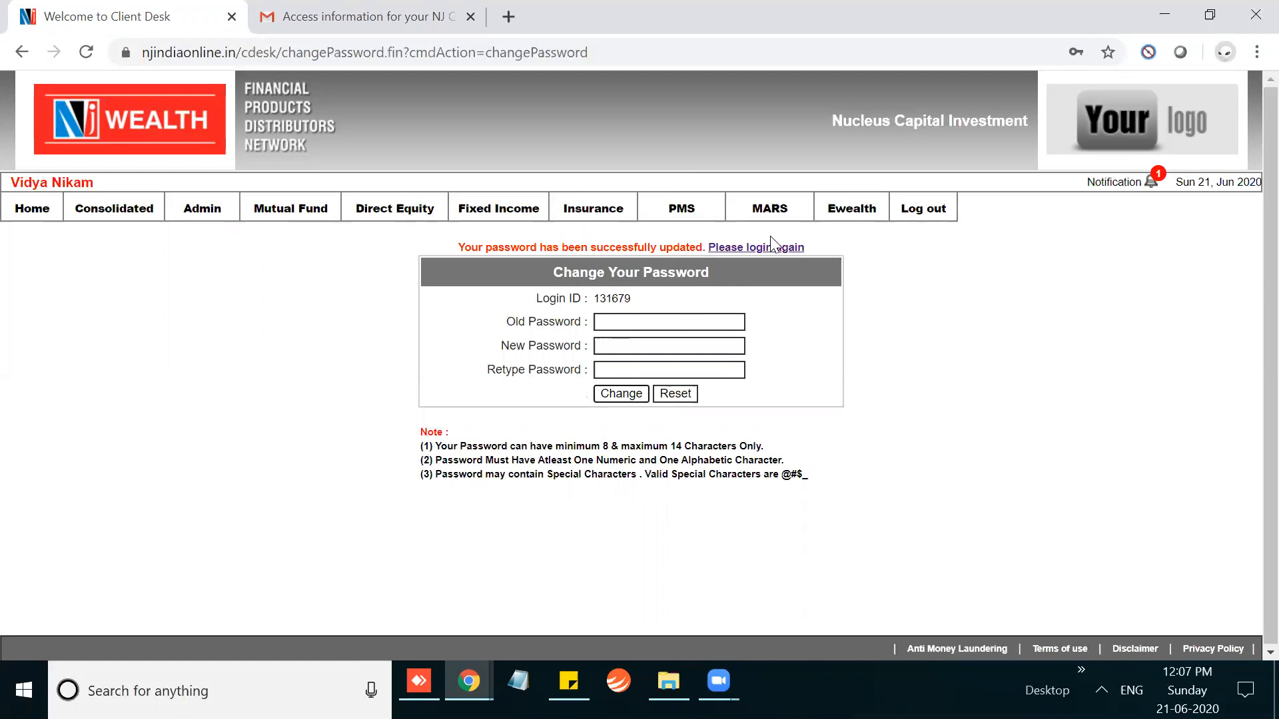
- Log out and paste the emailed Access ID as the Login ID
{"action": "left_click", "coordinate": [917, 210]}
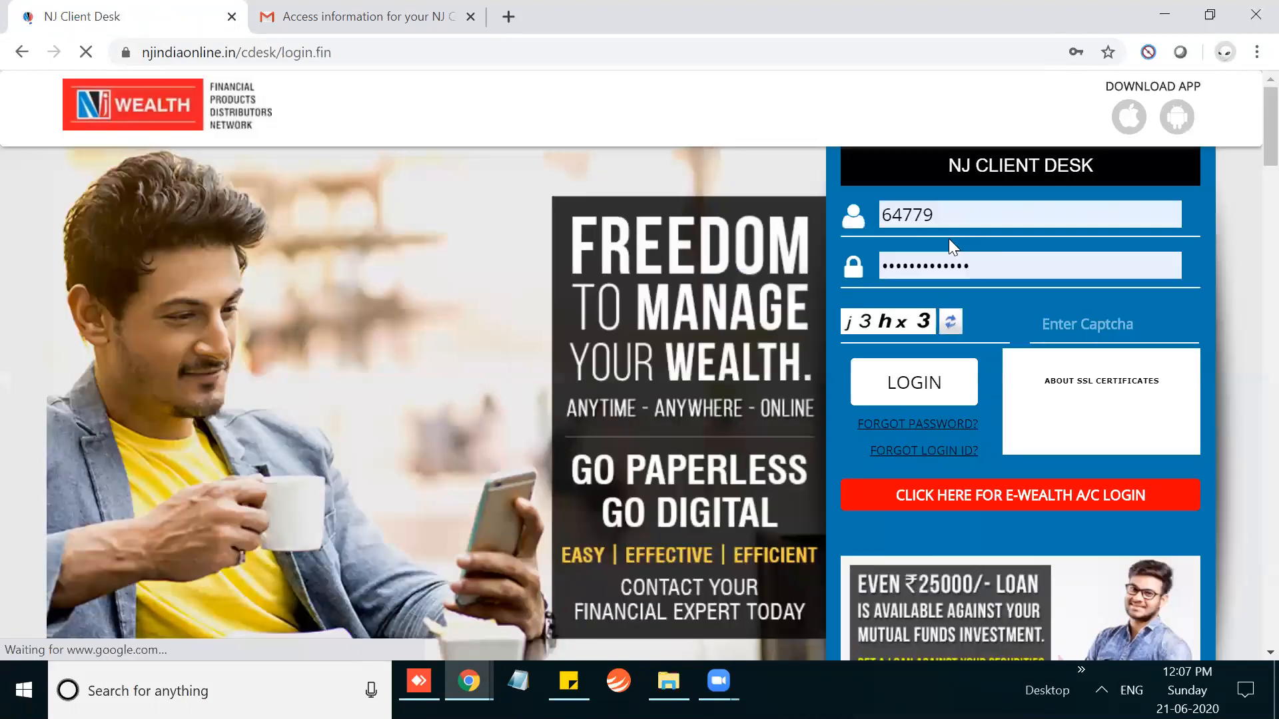
{"action": "left_click", "coordinate": [944, 217]}
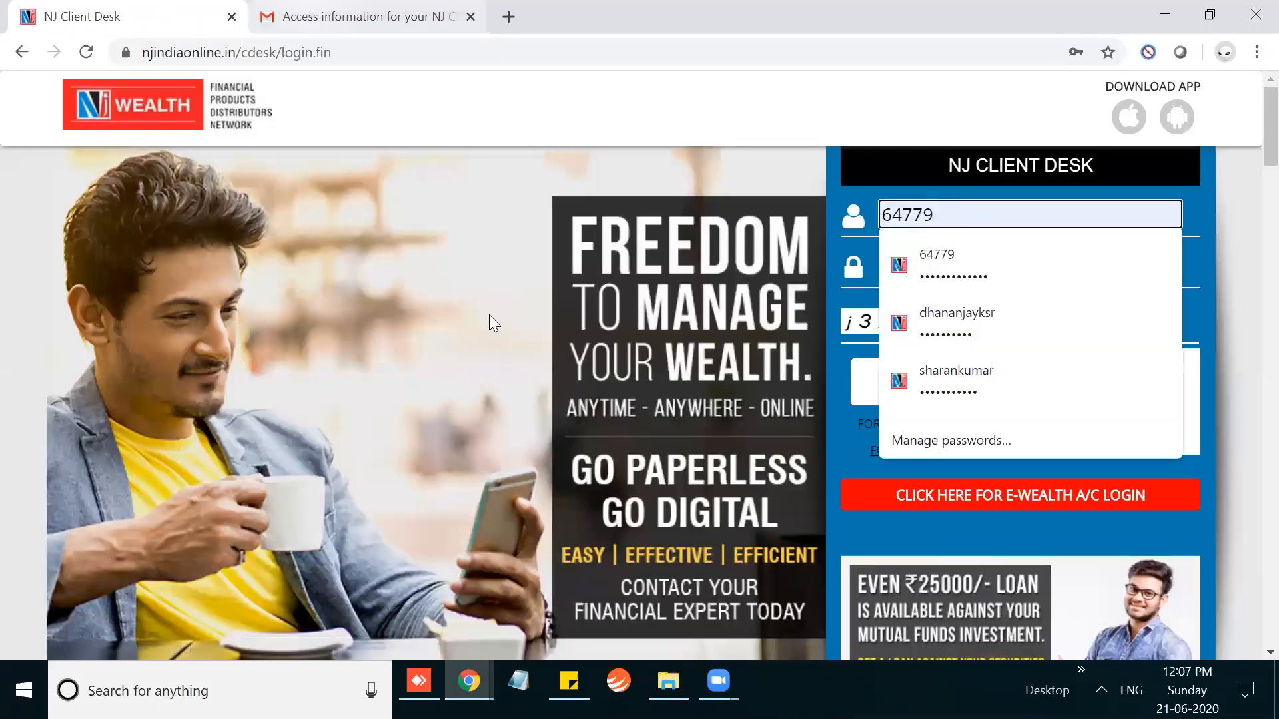
{"action": "key", "text": "ctrl+Tab"}
{"action": "left_click", "coordinate": [426, 403]}
{"action": "double_click", "coordinate": [426, 409]}
{"action": "key", "text": "ctrl+c"}
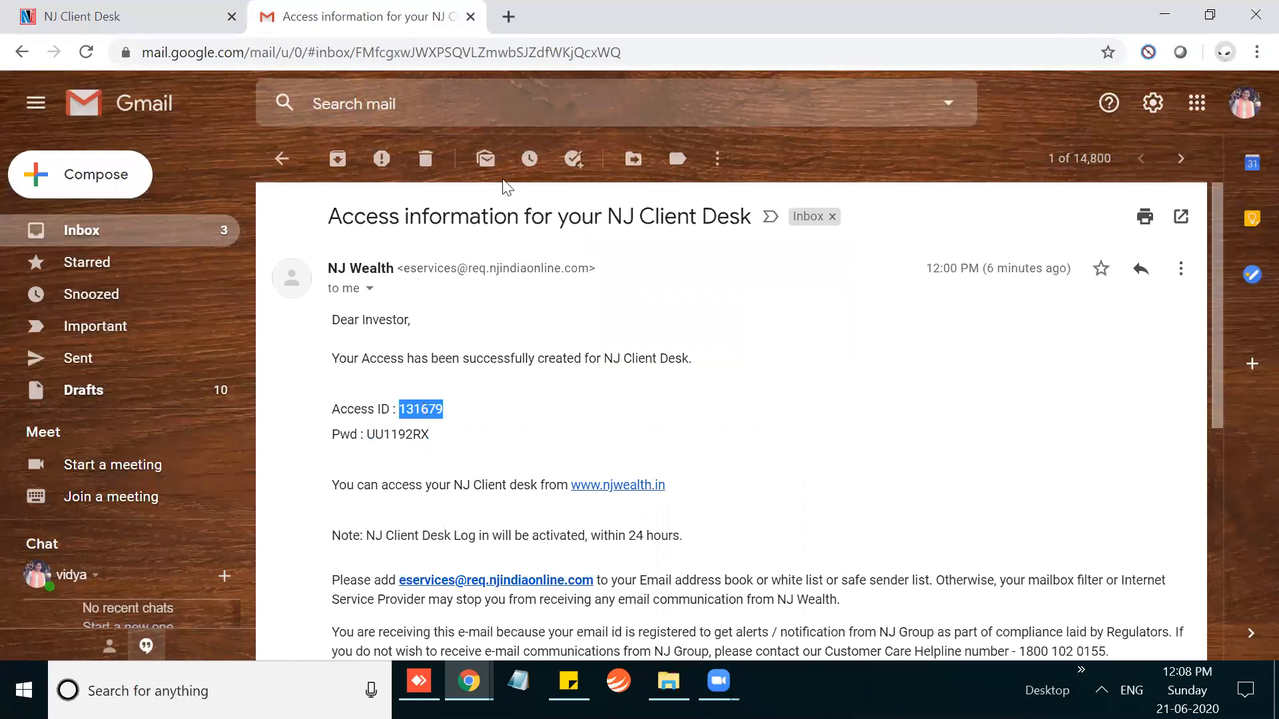
{"action": "left_click", "coordinate": [110, 18]}
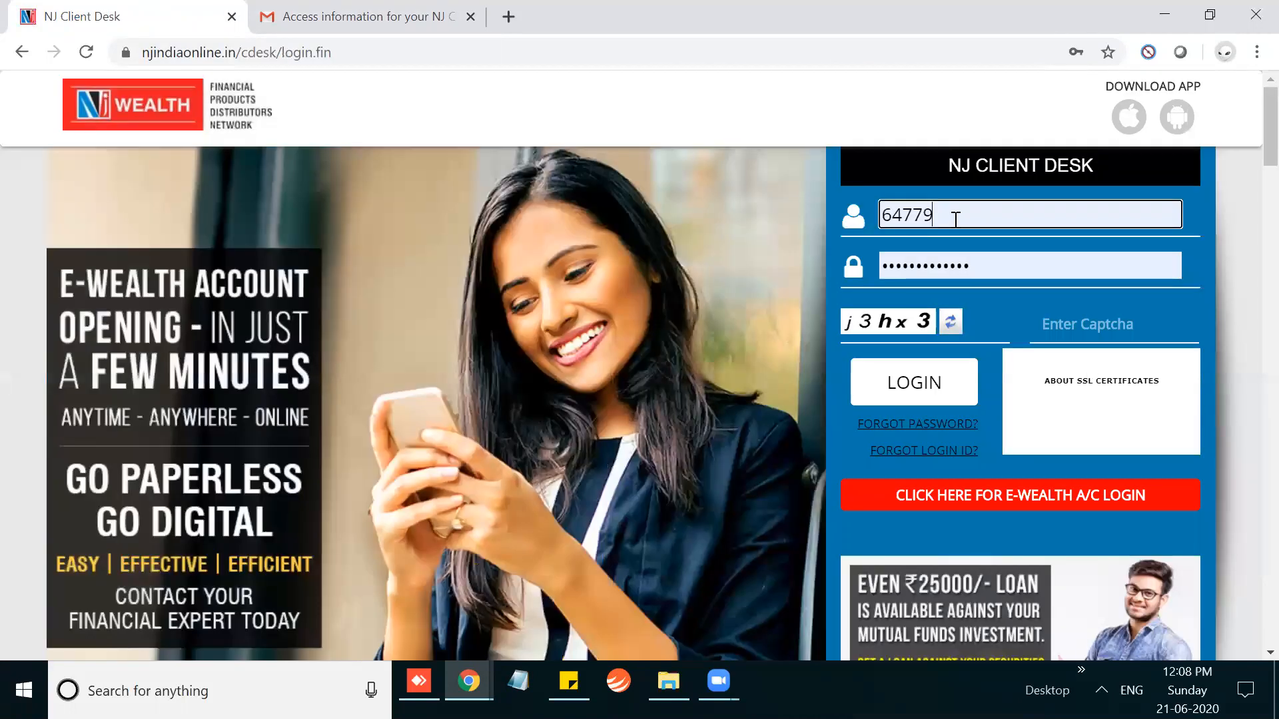
{"action": "key", "text": "BackSpace"}
{"action": "key", "text": "BackSpace"}
{"action": "key", "text": "BackSpace"}
{"action": "key", "text": "BackSpace"}
{"action": "key", "text": "BackSpace"}
{"action": "key", "text": "ctrl+v"}
- Enter the new password and captcha, then log in to the client desk
{"action": "left_click", "coordinate": [999, 273]}
{"action": "key", "text": "BackSpace"}
{"action": "key", "text": "BackSpace"}
{"action": "key", "text": "BackSpace"}
{"action": "key", "text": "BackSpace"}
{"action": "key", "text": "BackSpace"}
{"action": "key", "text": "BackSpace"}
{"action": "key", "text": "BackSpace"}
{"action": "key", "text": "BackSpace"}
{"action": "key", "text": "BackSpace"}
{"action": "key", "text": "BackSpace"}
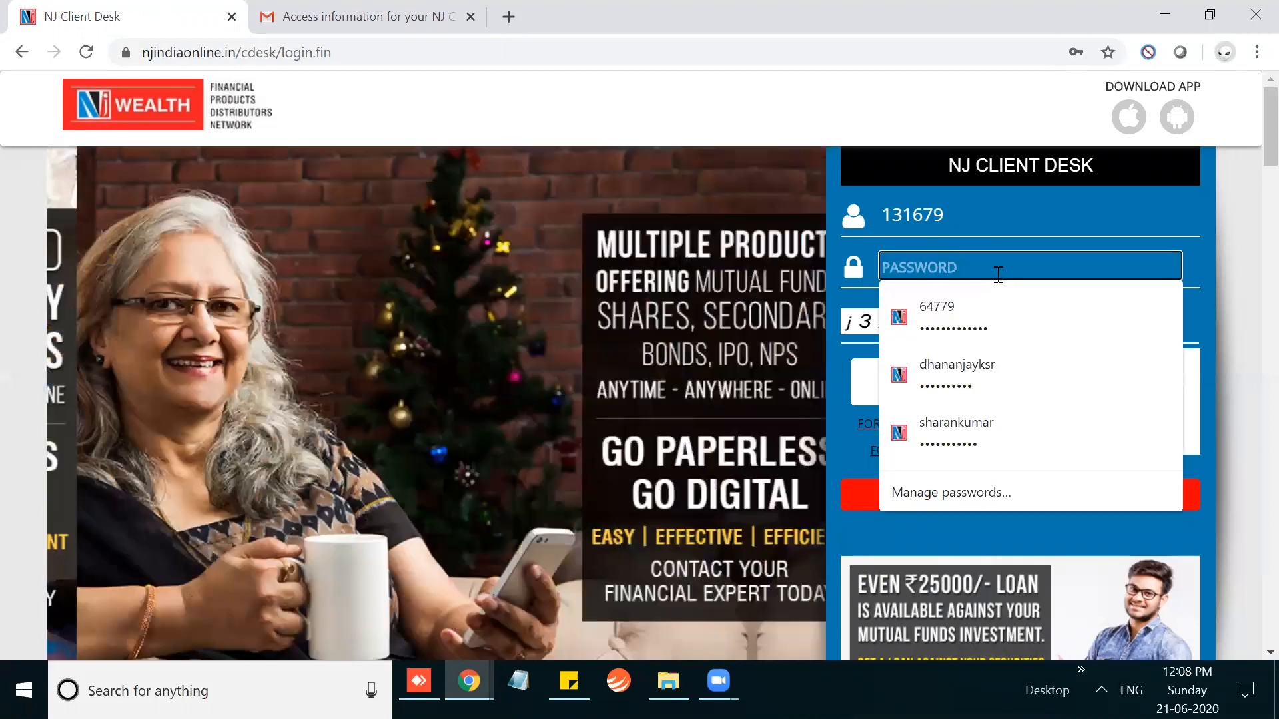
{"action": "type", "text": "••••••••••"}
{"action": "left_click", "coordinate": [1063, 324]}
{"action": "type", "text": "j"}
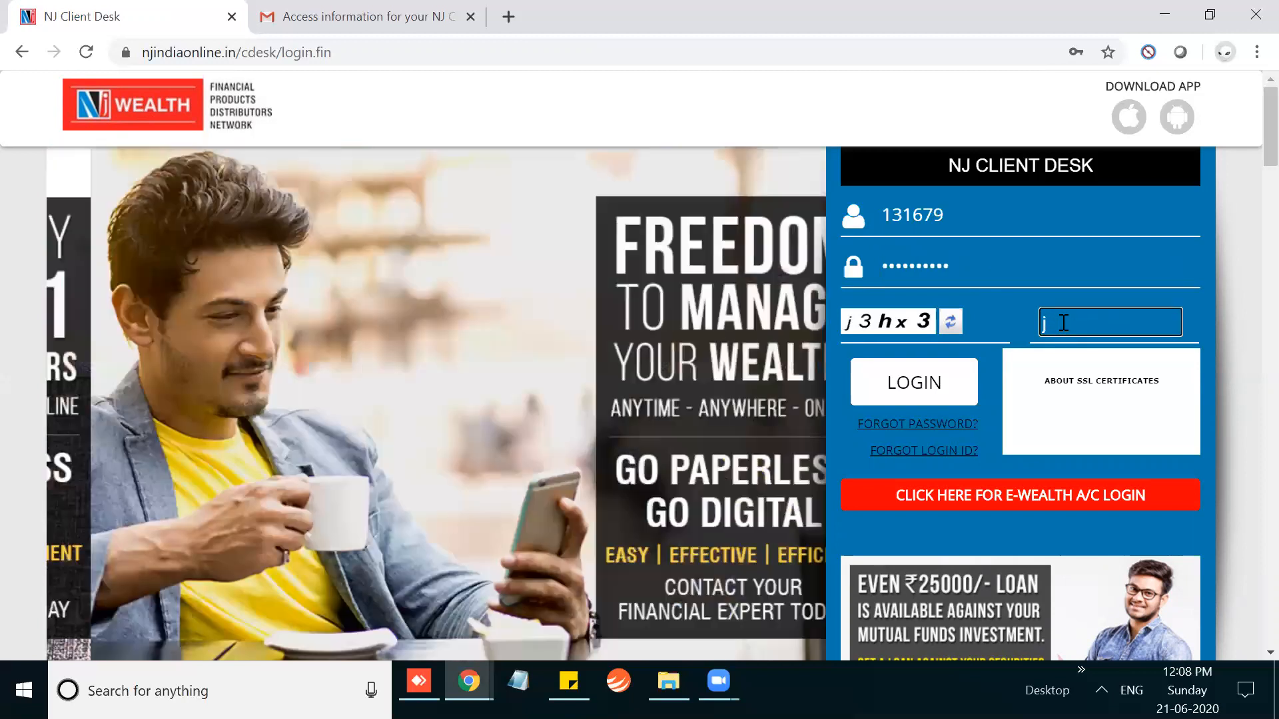
{"action": "type", "text": "3hx3"}
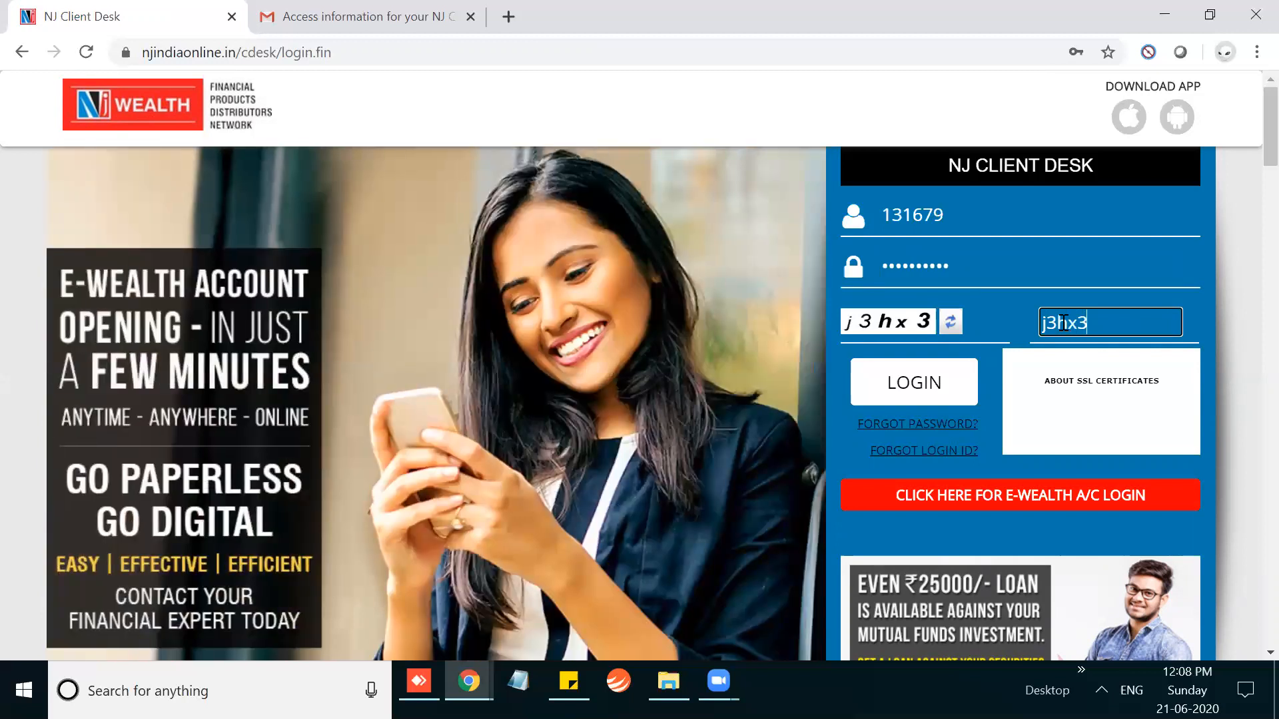
{"action": "left_click", "coordinate": [902, 387]}
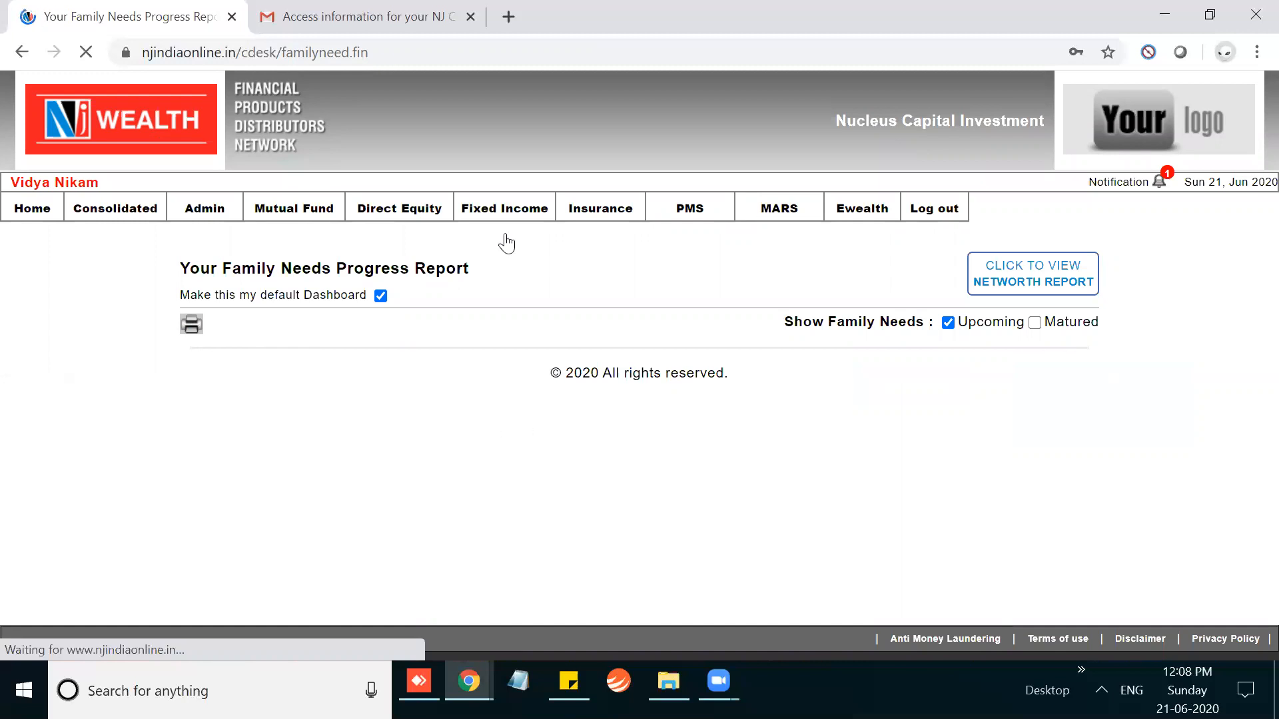
- Close Gmail, reload Home, and review the ₹3.00 Cr Nov-2050 retirement goal card
{"action": "left_click", "coordinate": [470, 17]}
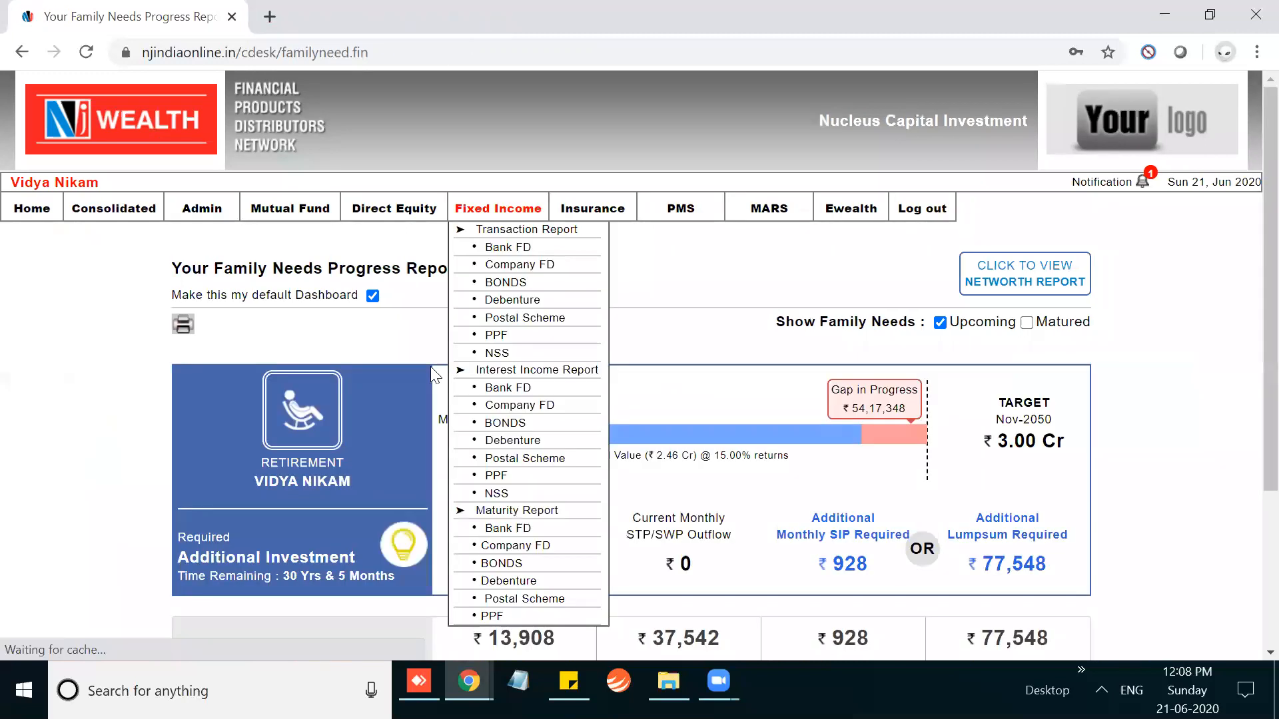
{"action": "scroll", "coordinate": [577, 464], "scroll_direction": "down", "scroll_amount": 3}
{"action": "scroll", "coordinate": [577, 464], "scroll_direction": "up", "scroll_amount": 3}
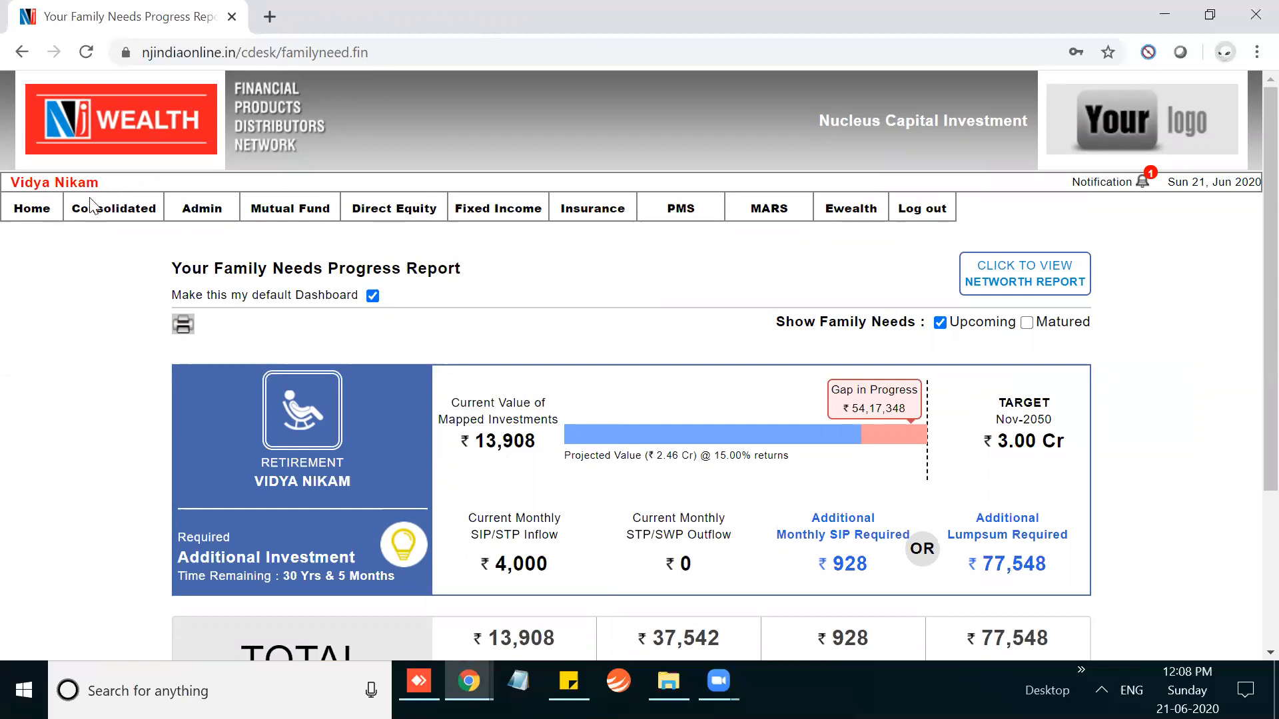
{"action": "left_click", "coordinate": [50, 224]}
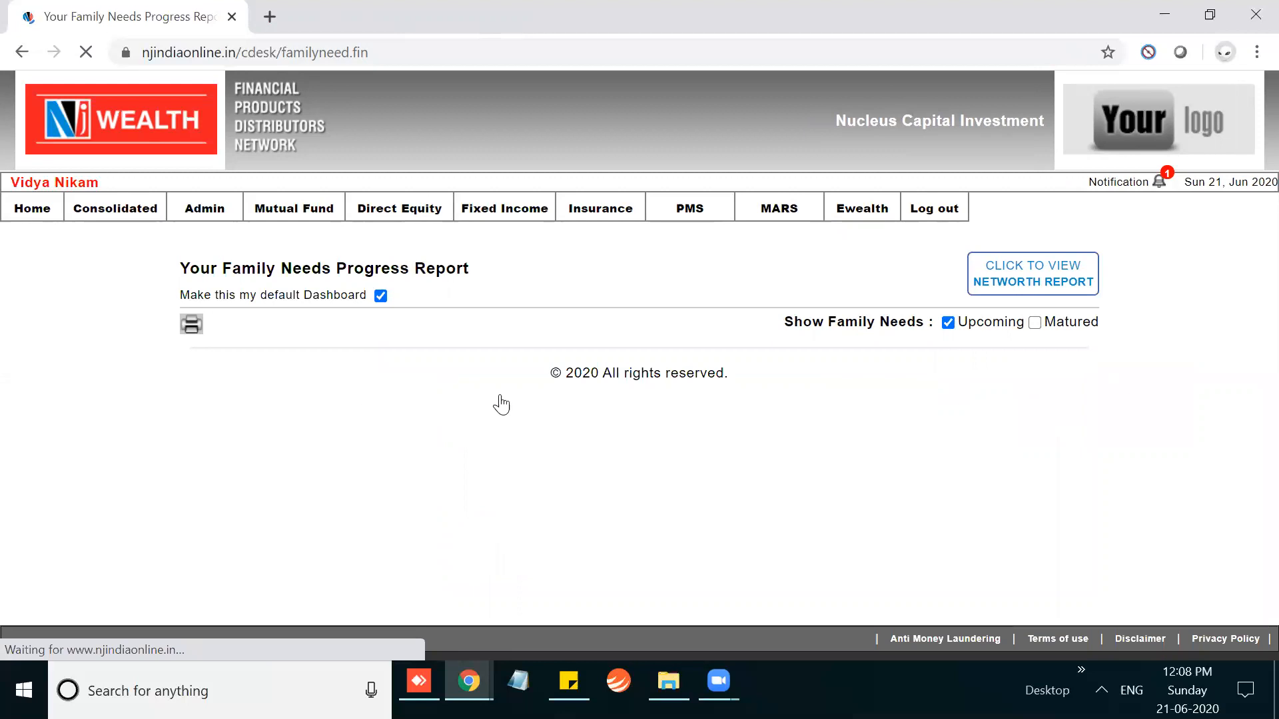
{"action": "scroll", "coordinate": [626, 465], "scroll_direction": "down", "scroll_amount": 1}
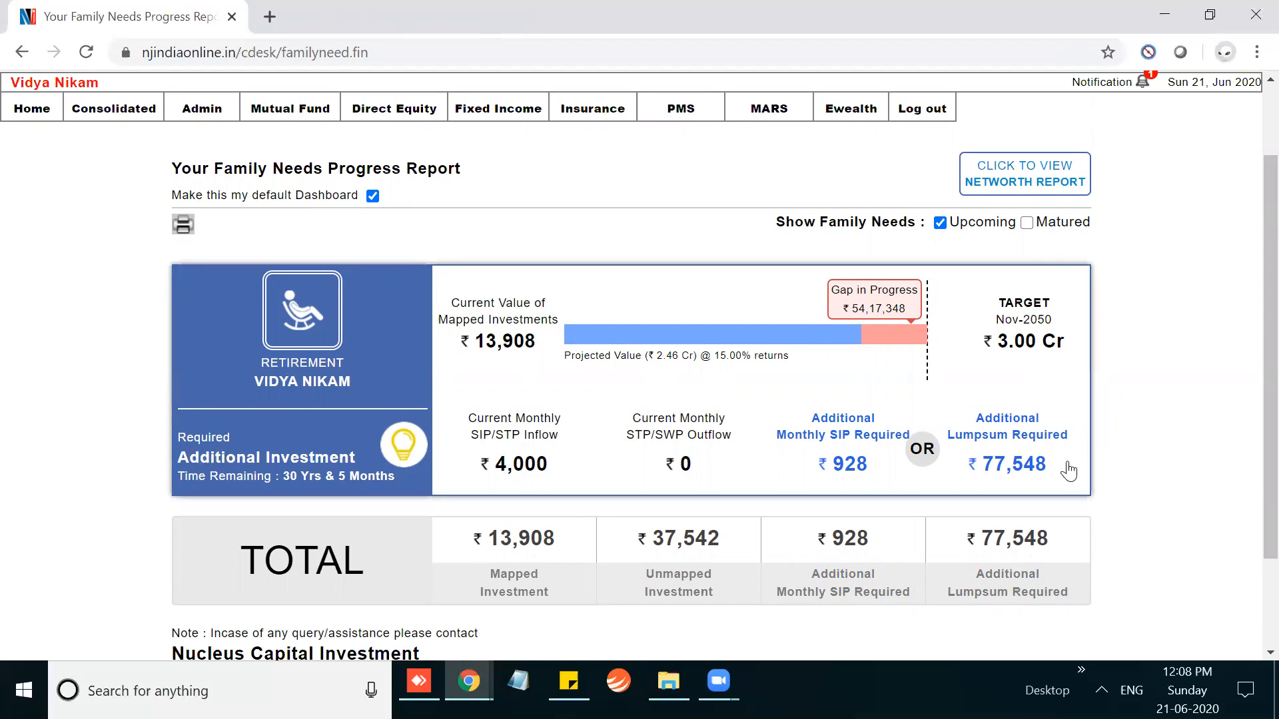
{"action": "scroll", "coordinate": [499, 498], "scroll_direction": "down", "scroll_amount": 2}
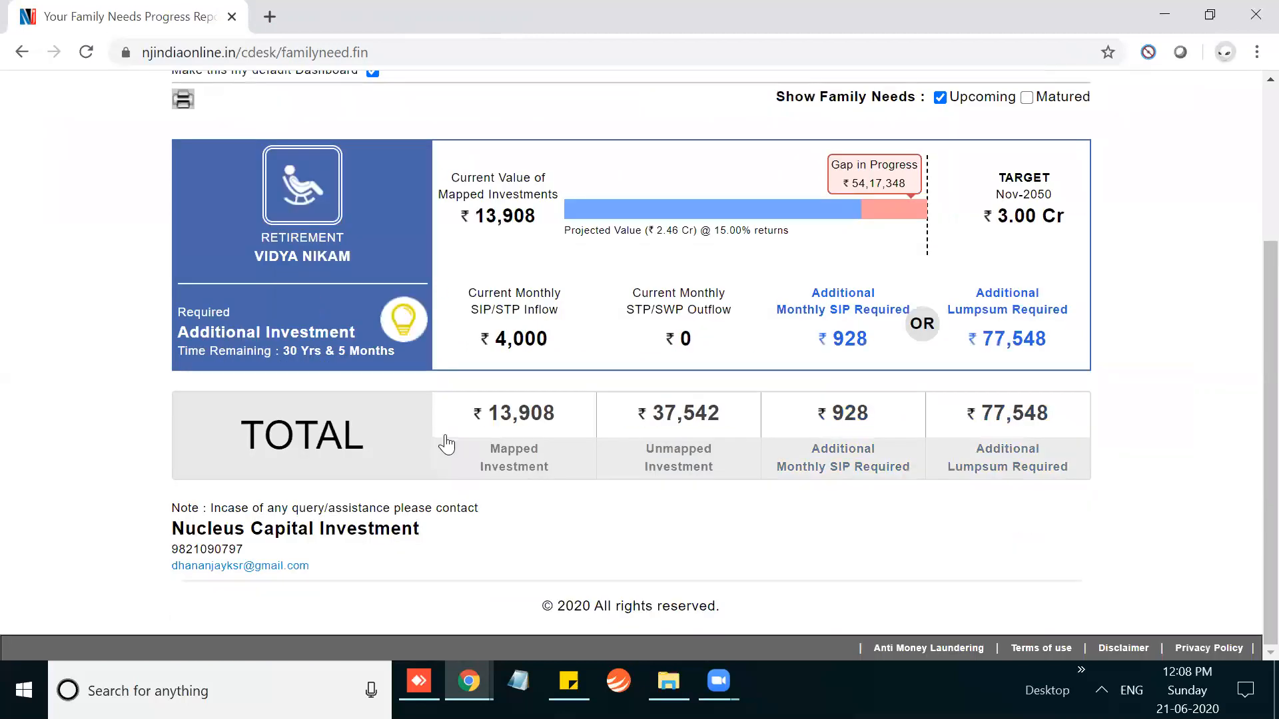
{"action": "scroll", "coordinate": [443, 443], "scroll_direction": "up", "scroll_amount": 4}
{"action": "mouse_move", "coordinate": [138, 220]}
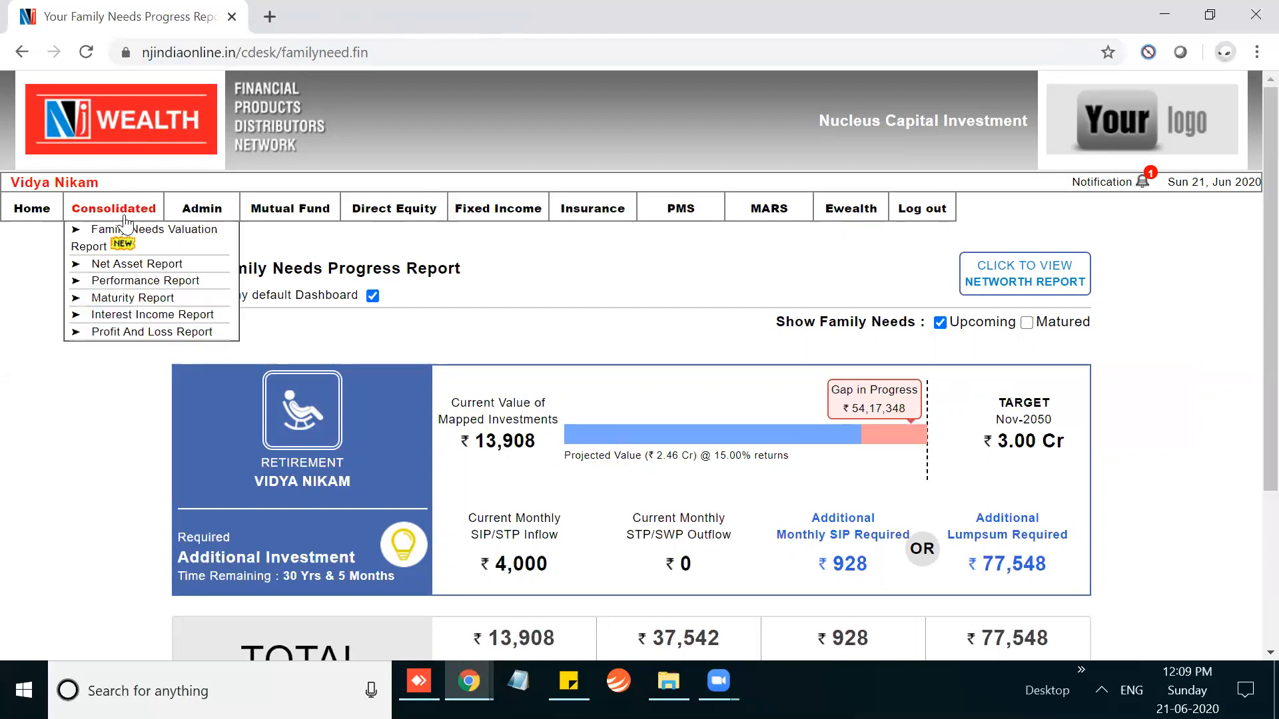
- Open Admin > Customer Care > Soft Copy Query Posting Utility
{"action": "mouse_move", "coordinate": [203, 212]}
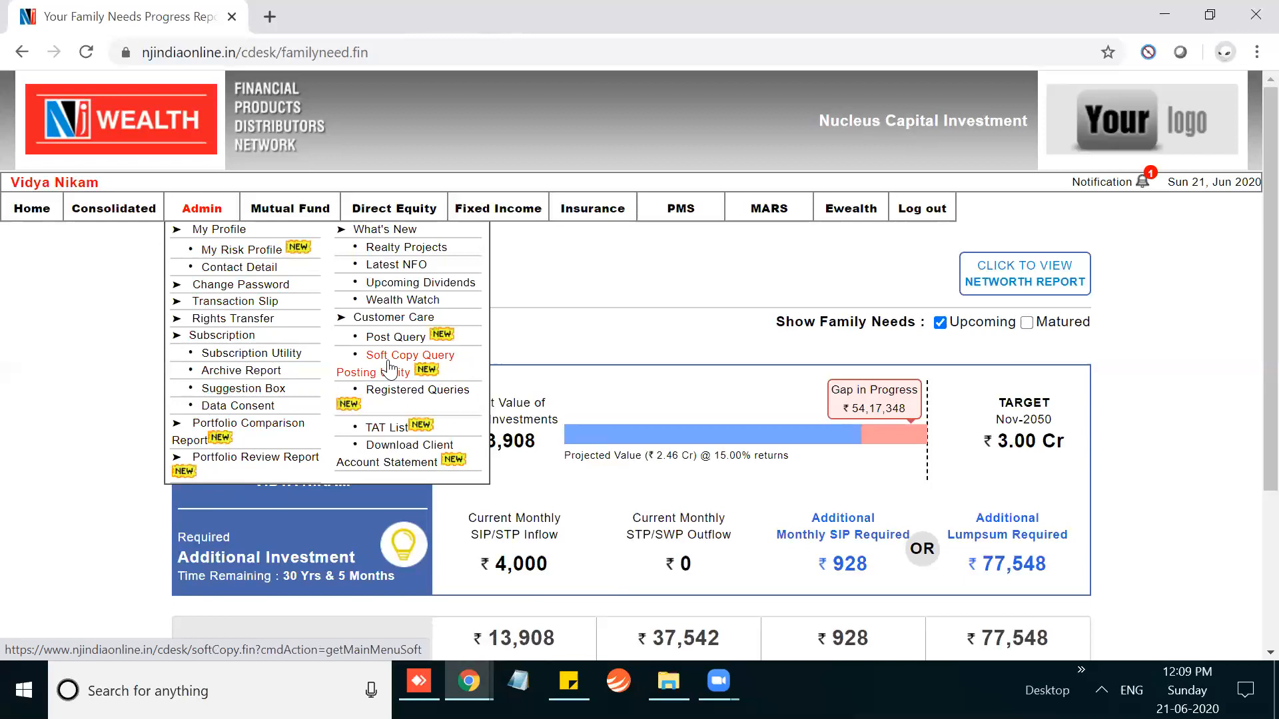
{"action": "left_click", "coordinate": [390, 369]}
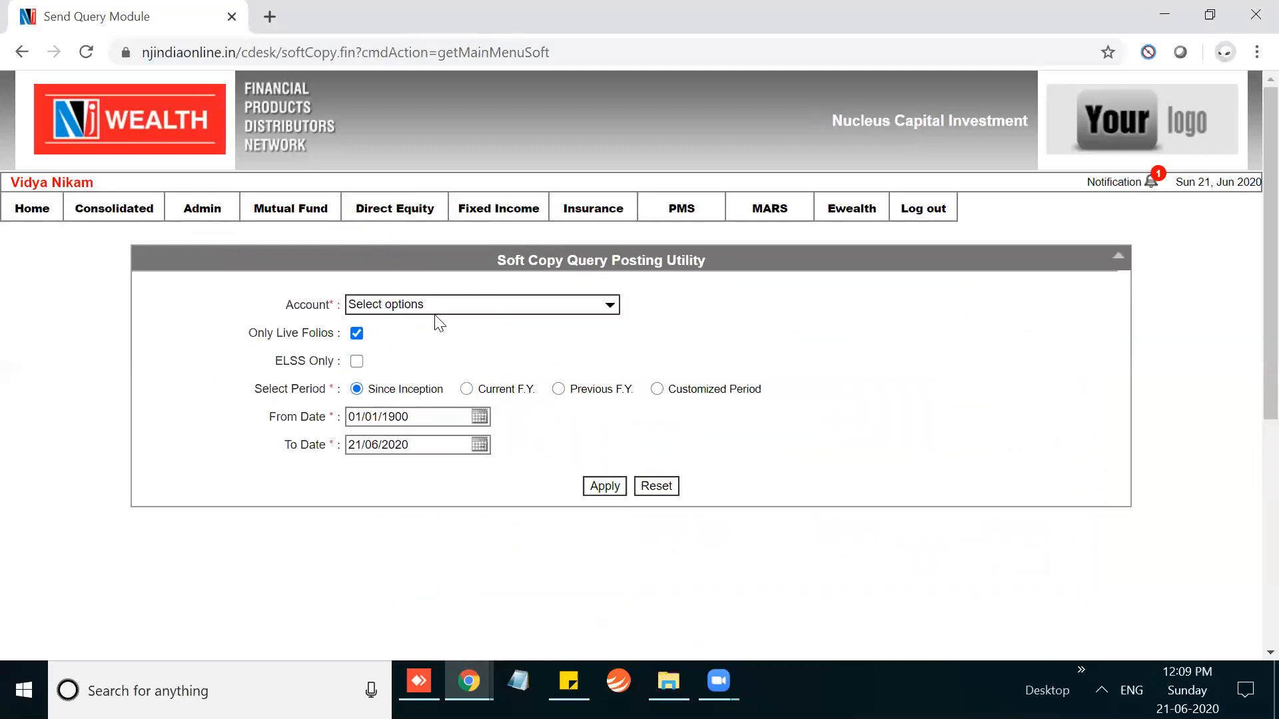
- Select the investor's account, set the period to Current F.Y., and apply
{"action": "left_click", "coordinate": [514, 298]}
{"action": "left_click", "coordinate": [442, 343]}
{"action": "left_click", "coordinate": [804, 346]}
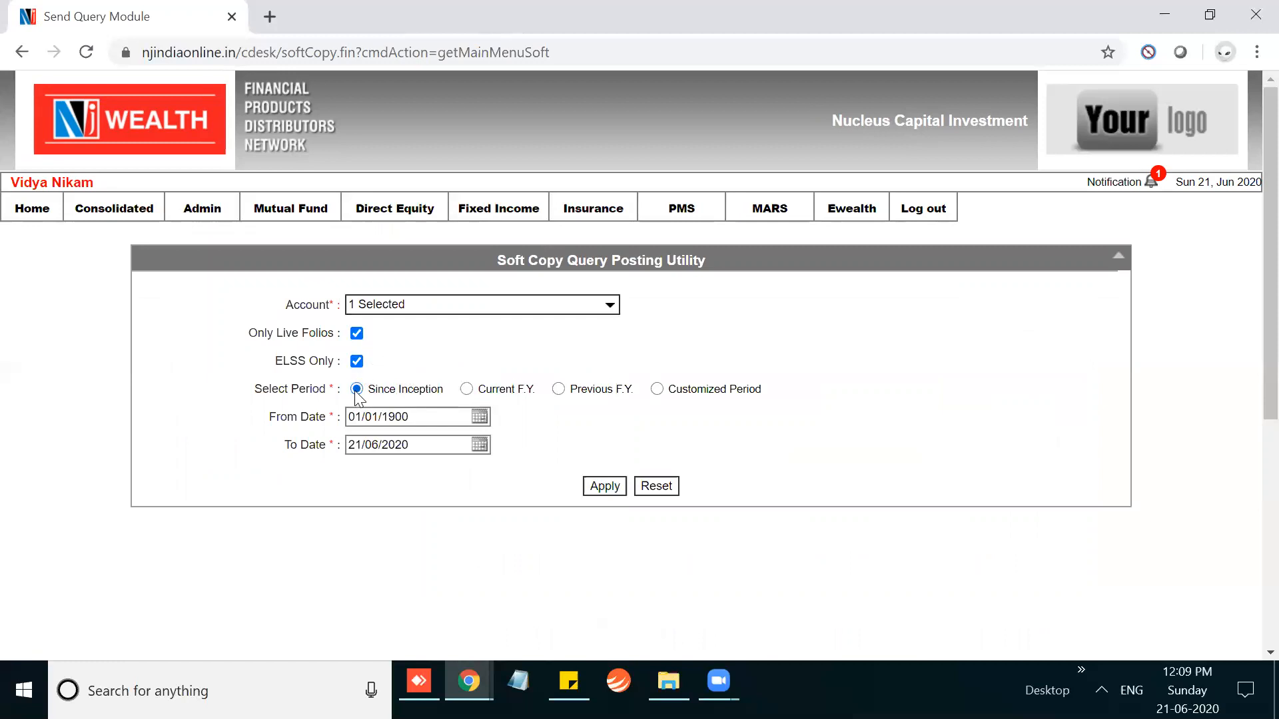
{"action": "left_click", "coordinate": [469, 390]}
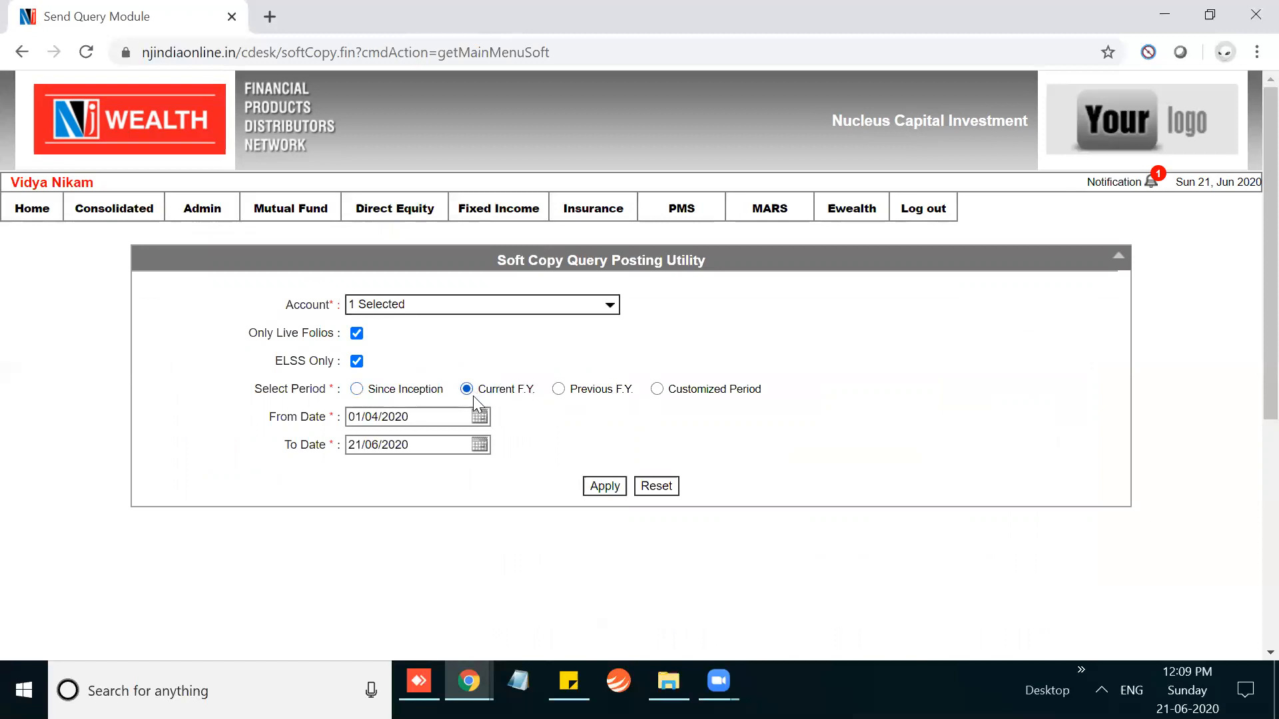
{"action": "left_click", "coordinate": [599, 488]}
{"action": "scroll", "coordinate": [799, 522], "scroll_direction": "down", "scroll_amount": 3}
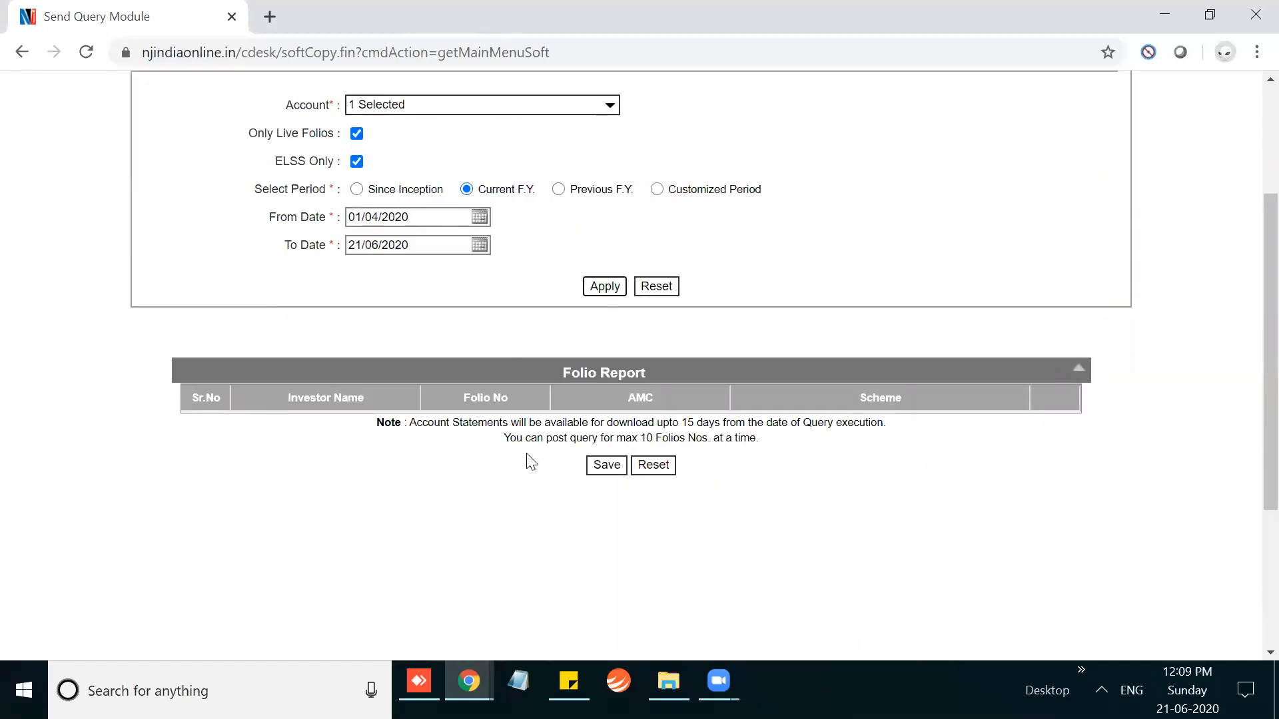
{"action": "scroll", "coordinate": [526, 473], "scroll_direction": "up", "scroll_amount": 2}
{"action": "scroll", "coordinate": [533, 493], "scroll_direction": "down", "scroll_amount": 2}
{"action": "scroll", "coordinate": [726, 441], "scroll_direction": "up", "scroll_amount": 2}
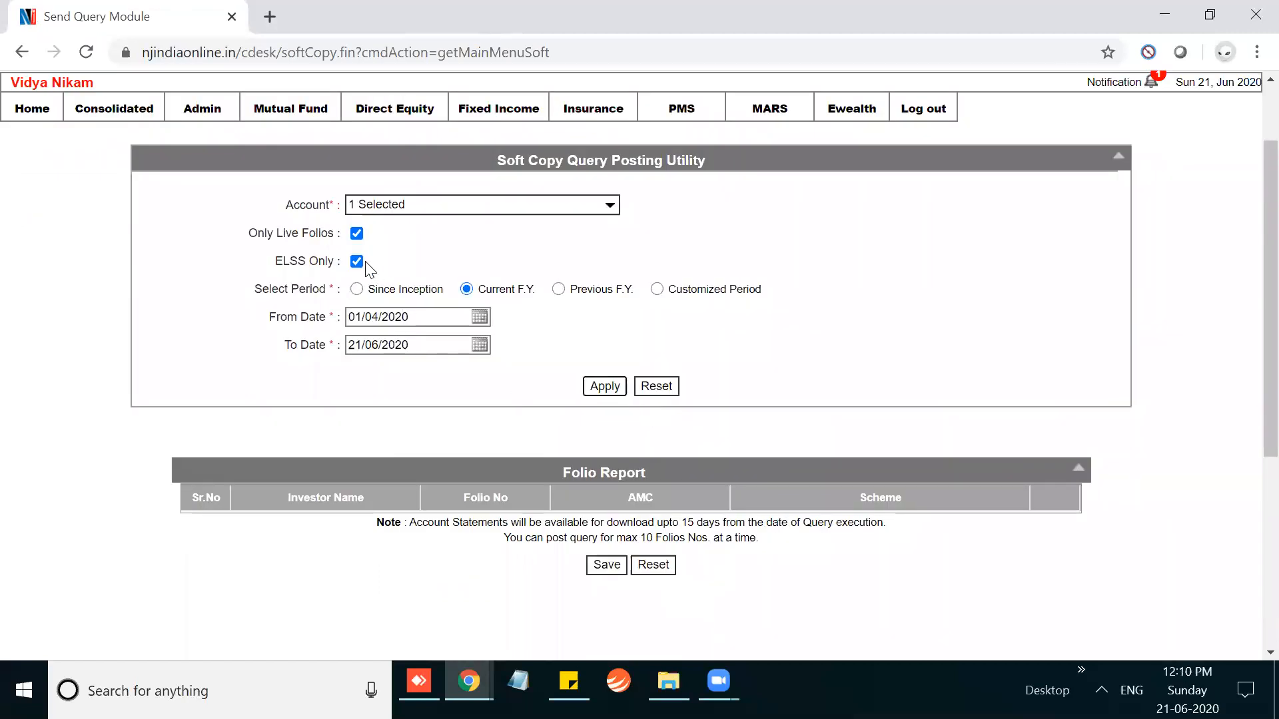
- List the folios, tick all including Nippon India Small Cap Fund, and save the query
{"action": "left_click", "coordinate": [586, 393]}
{"action": "scroll", "coordinate": [959, 390], "scroll_direction": "down", "scroll_amount": 5}
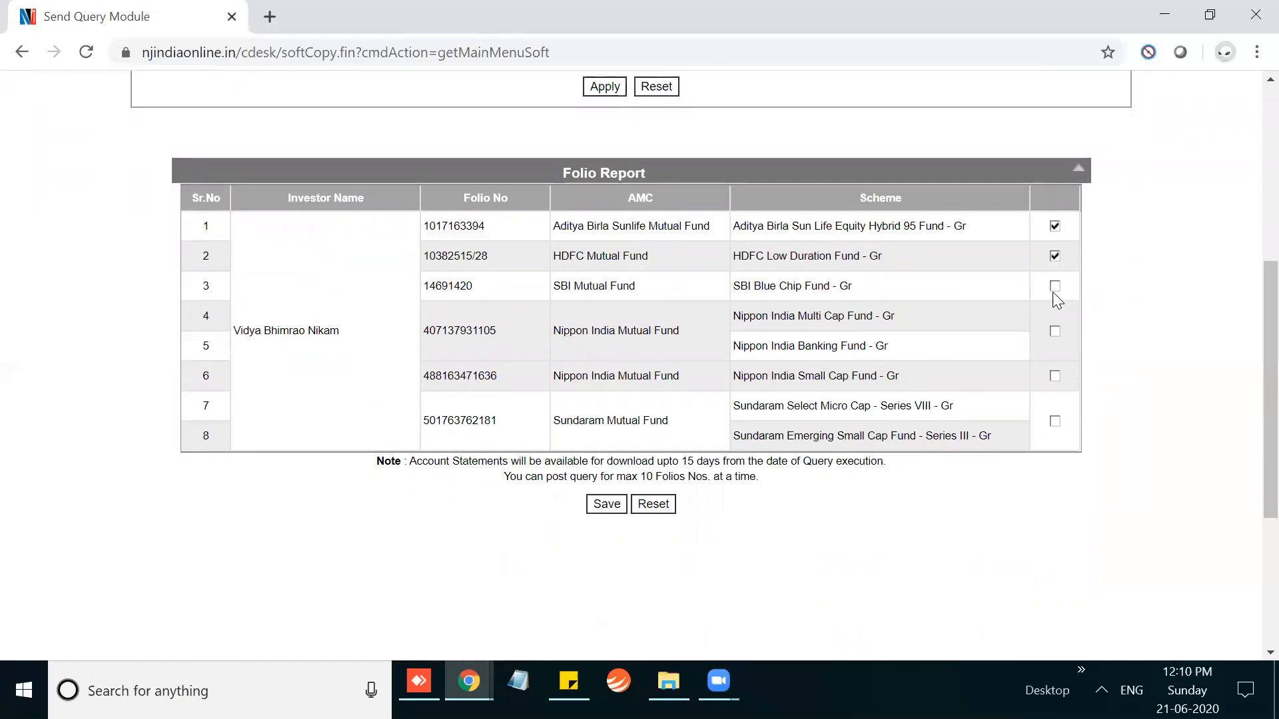
{"action": "left_click", "coordinate": [1055, 376]}
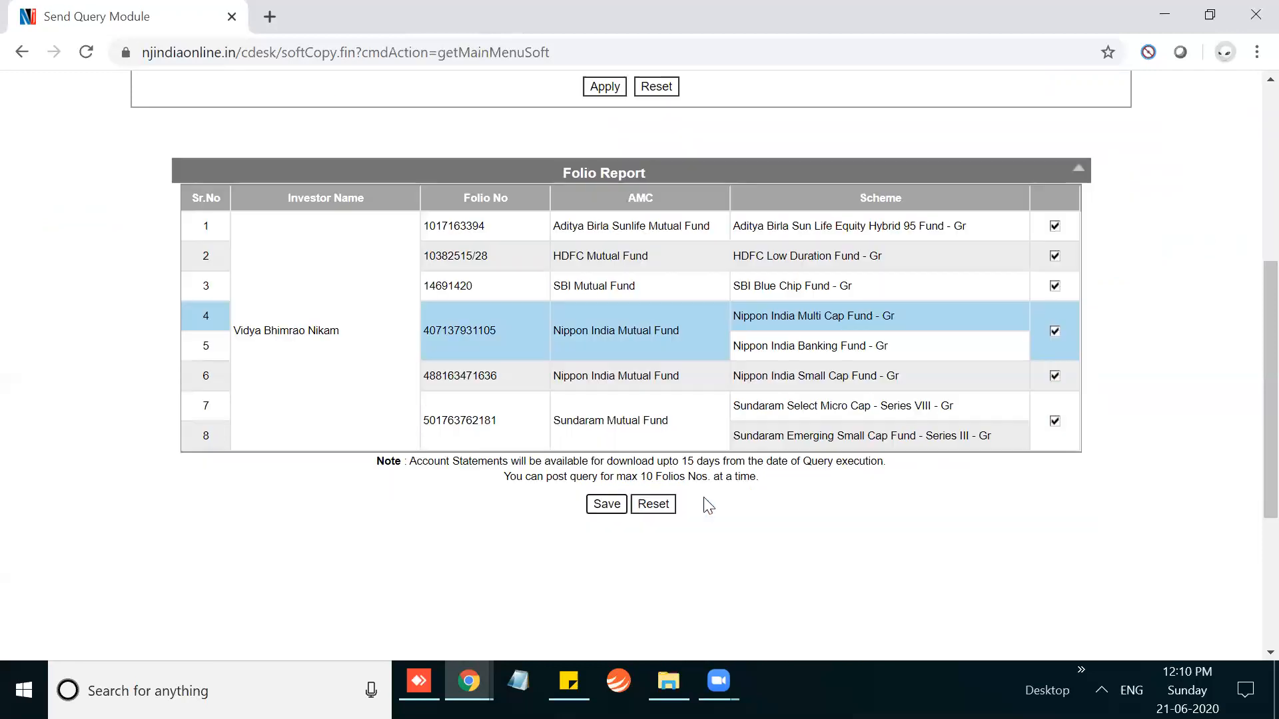
{"action": "left_click", "coordinate": [604, 505]}
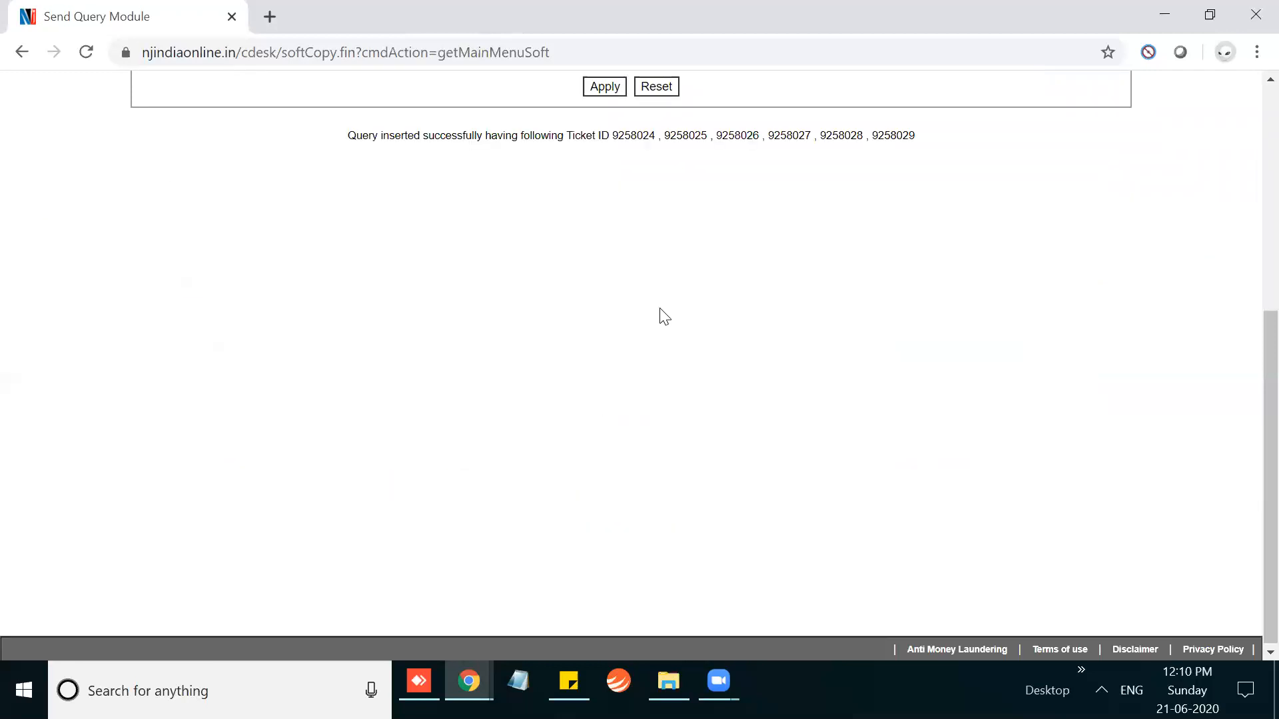
{"action": "scroll", "coordinate": [519, 352], "scroll_direction": "up", "scroll_amount": 3}
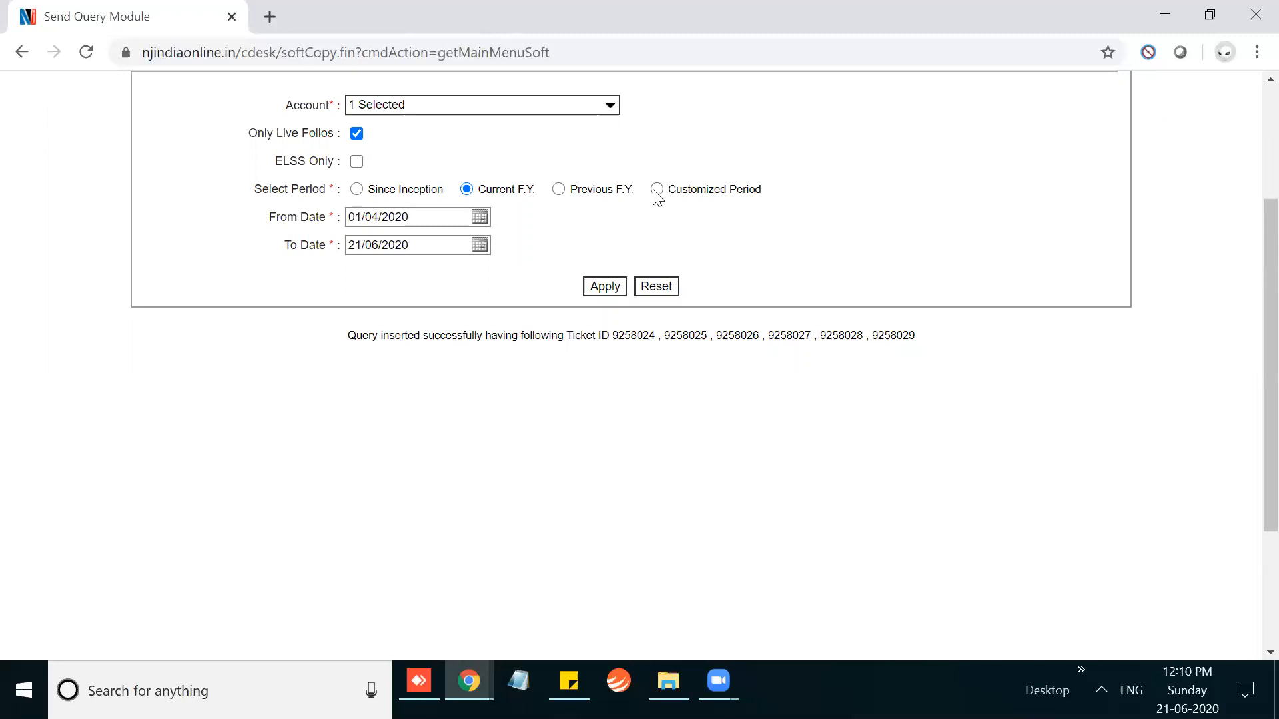
{"action": "scroll", "coordinate": [700, 417], "scroll_direction": "up", "scroll_amount": 3}
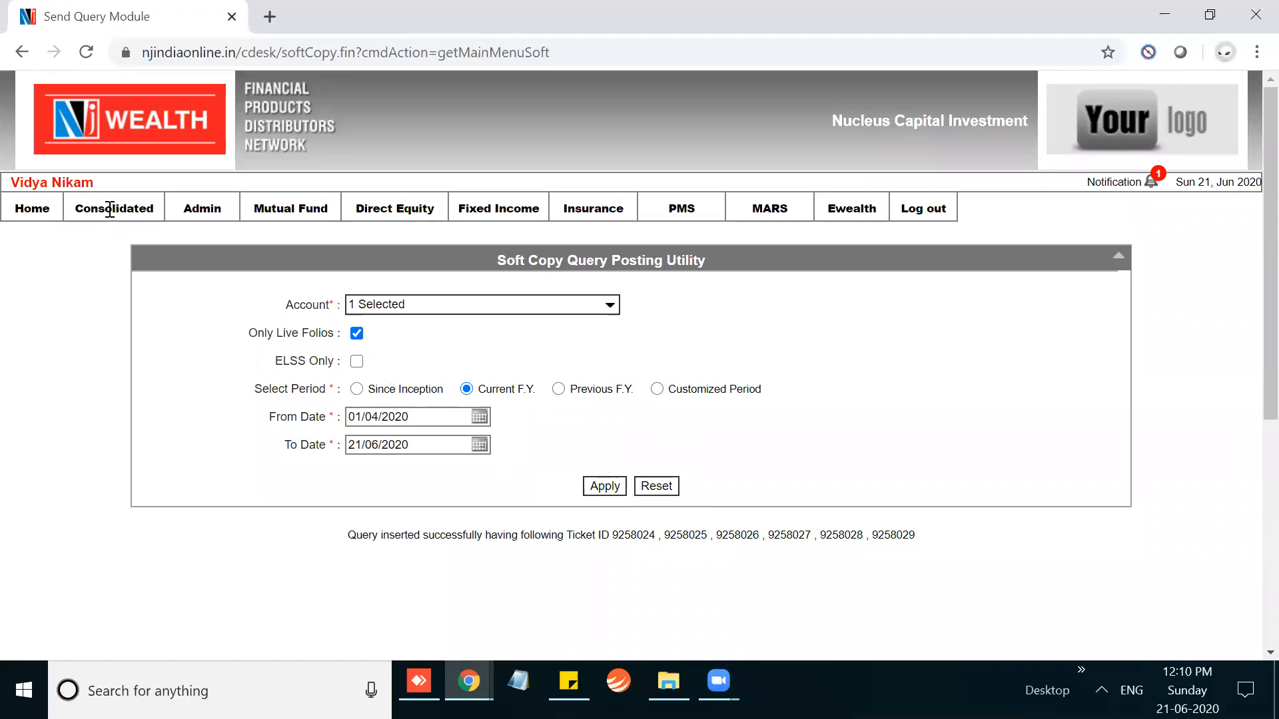
{"action": "mouse_move", "coordinate": [202, 208]}
- Fetch client account statements for 06-06-2020 to 21-06-2020, which returns no records
{"action": "left_click", "coordinate": [389, 461]}
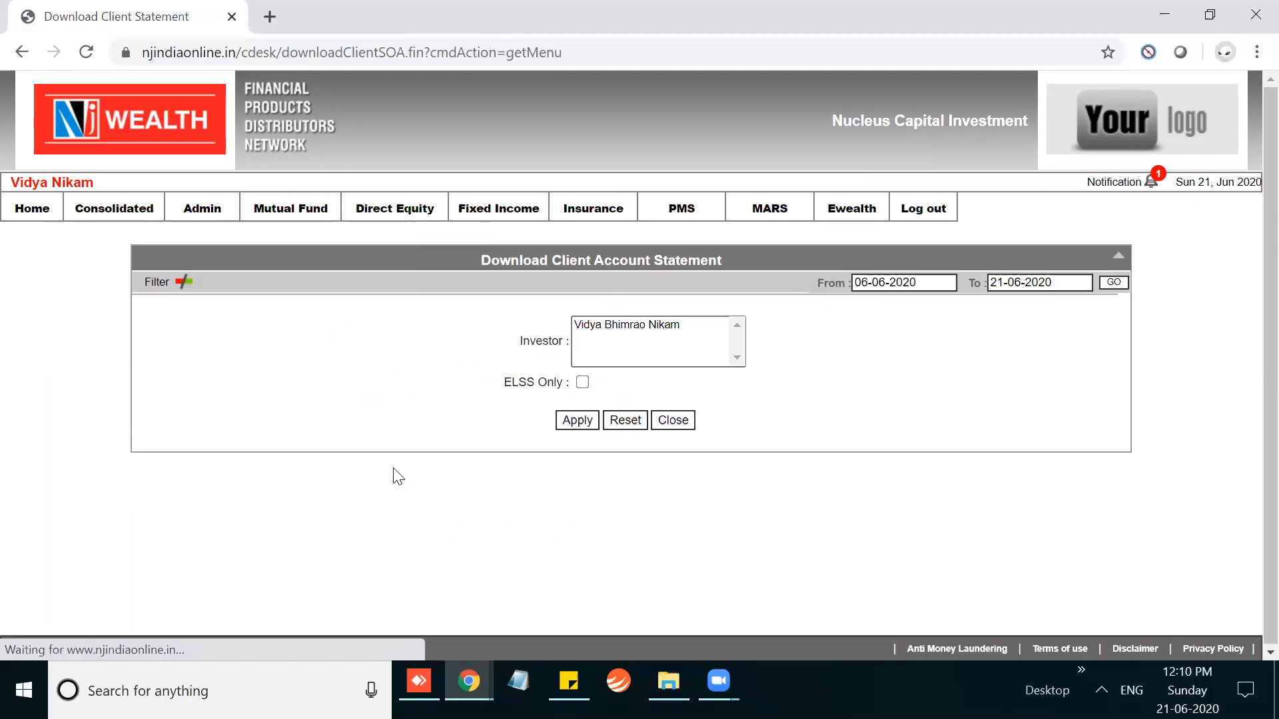
{"action": "left_click", "coordinate": [575, 425]}
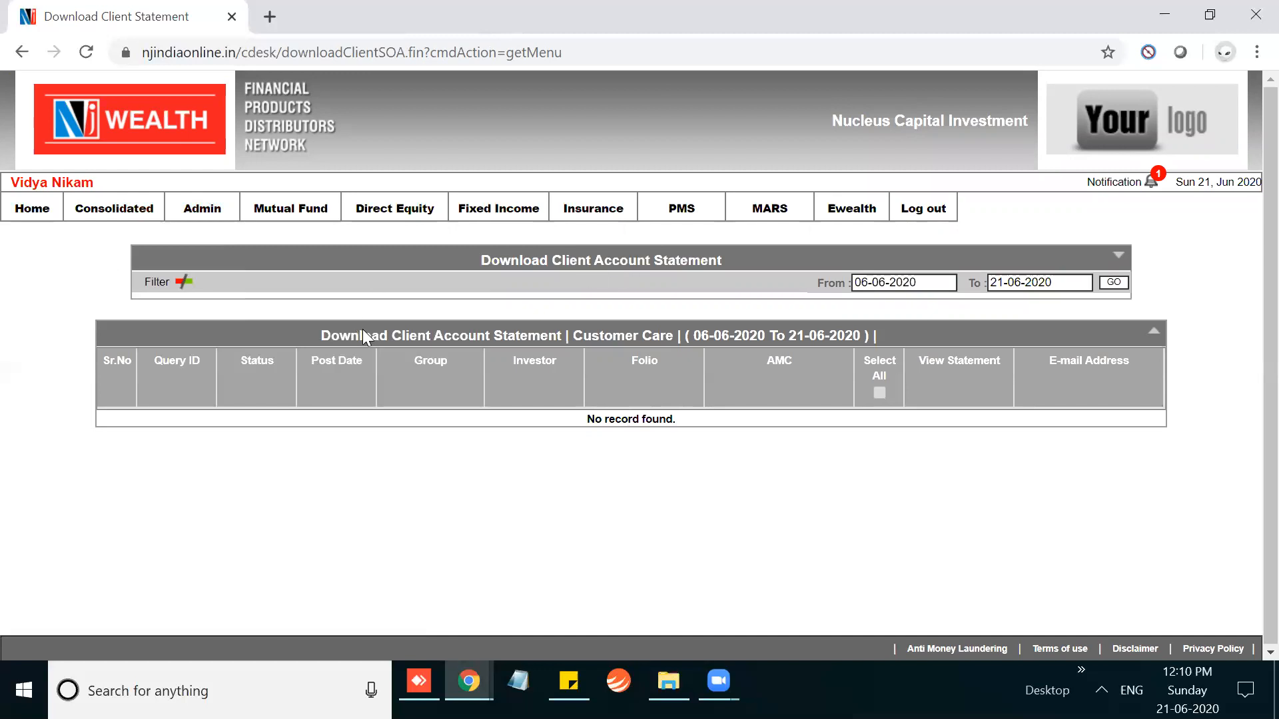
{"action": "left_click", "coordinate": [202, 210]}
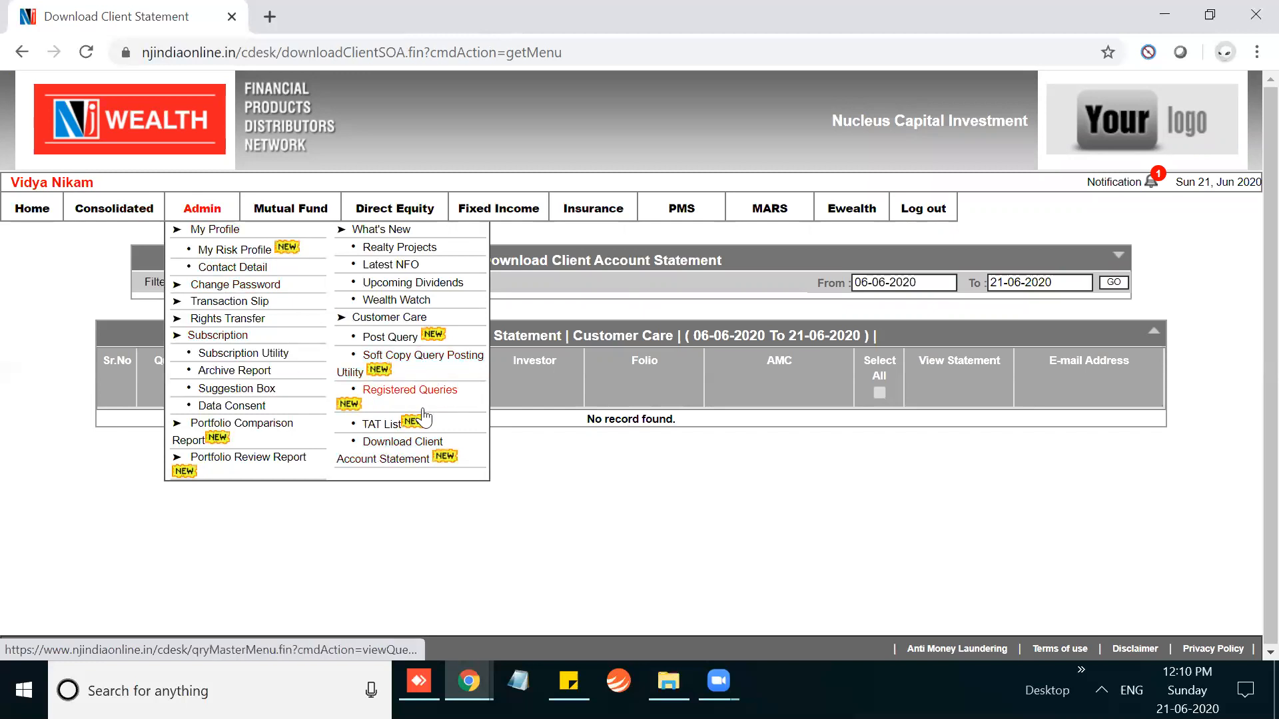
- Reload the Download Client Account Statement page and browse the Direct Equity, MARS and Mutual Fund menus
{"action": "left_click", "coordinate": [400, 459]}
{"action": "mouse_move", "coordinate": [238, 221]}
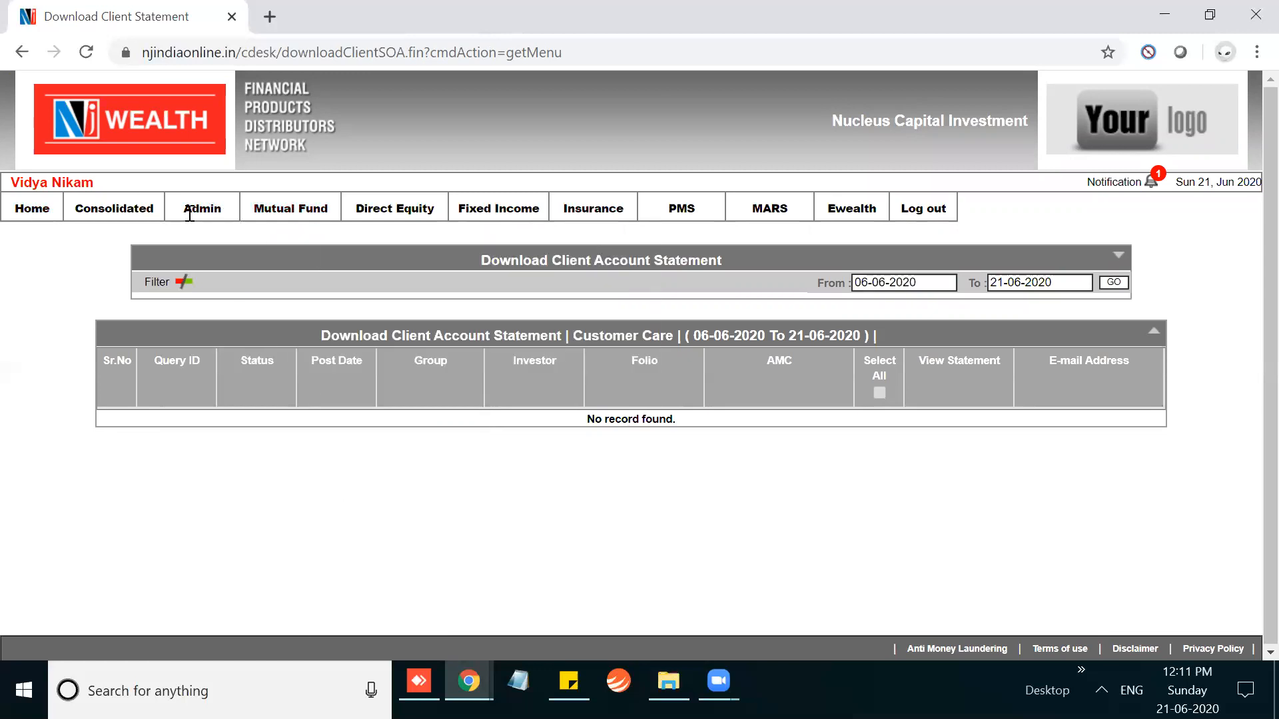
{"action": "mouse_move", "coordinate": [409, 210]}
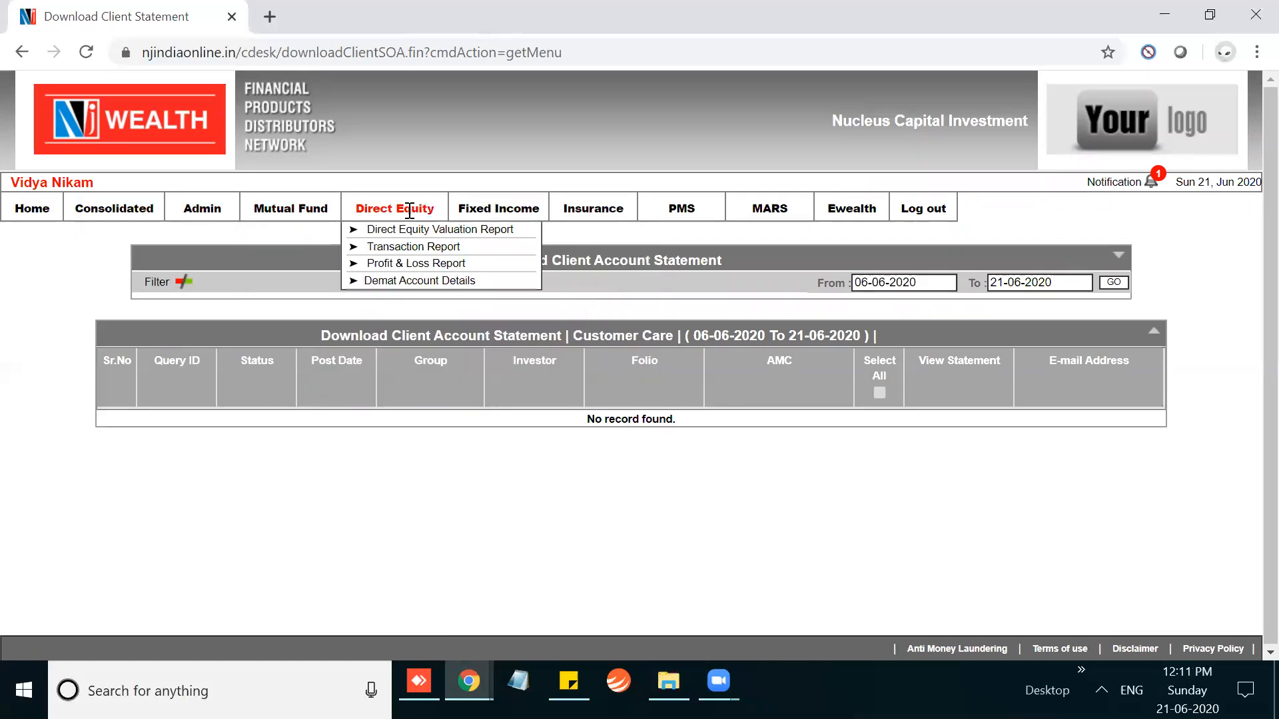
{"action": "mouse_move", "coordinate": [590, 207]}
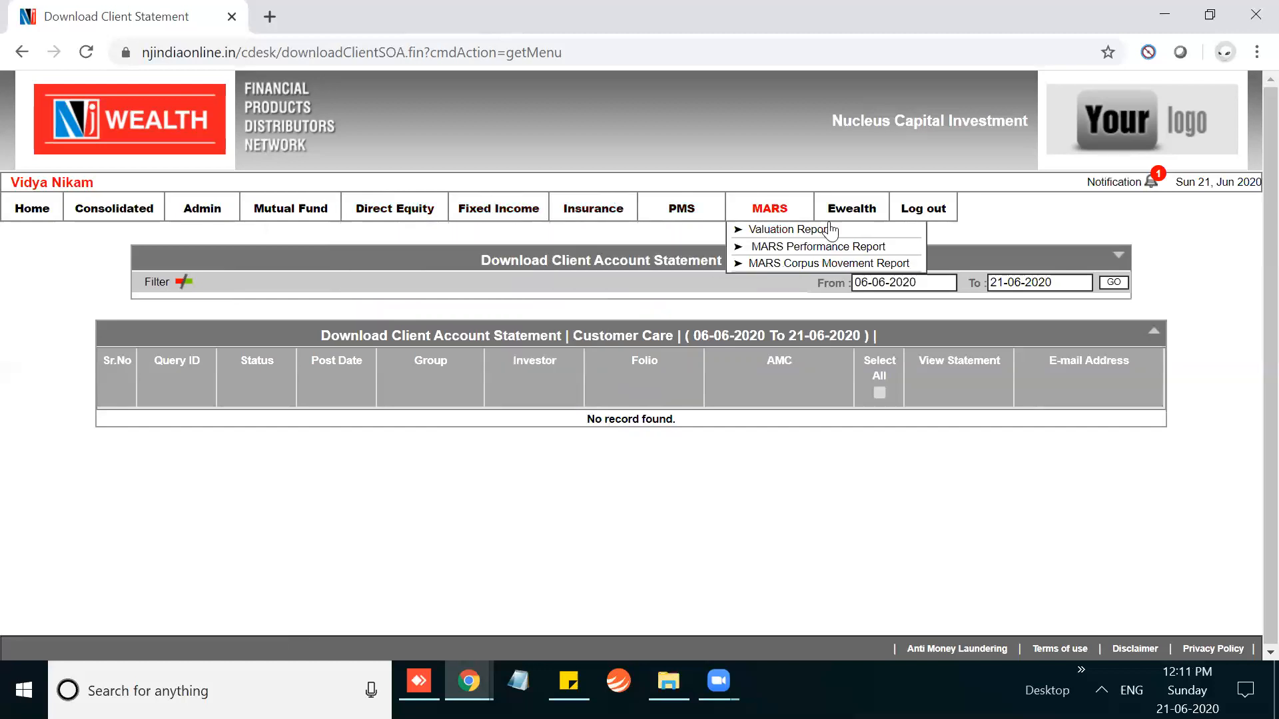
{"action": "mouse_move", "coordinate": [882, 214]}
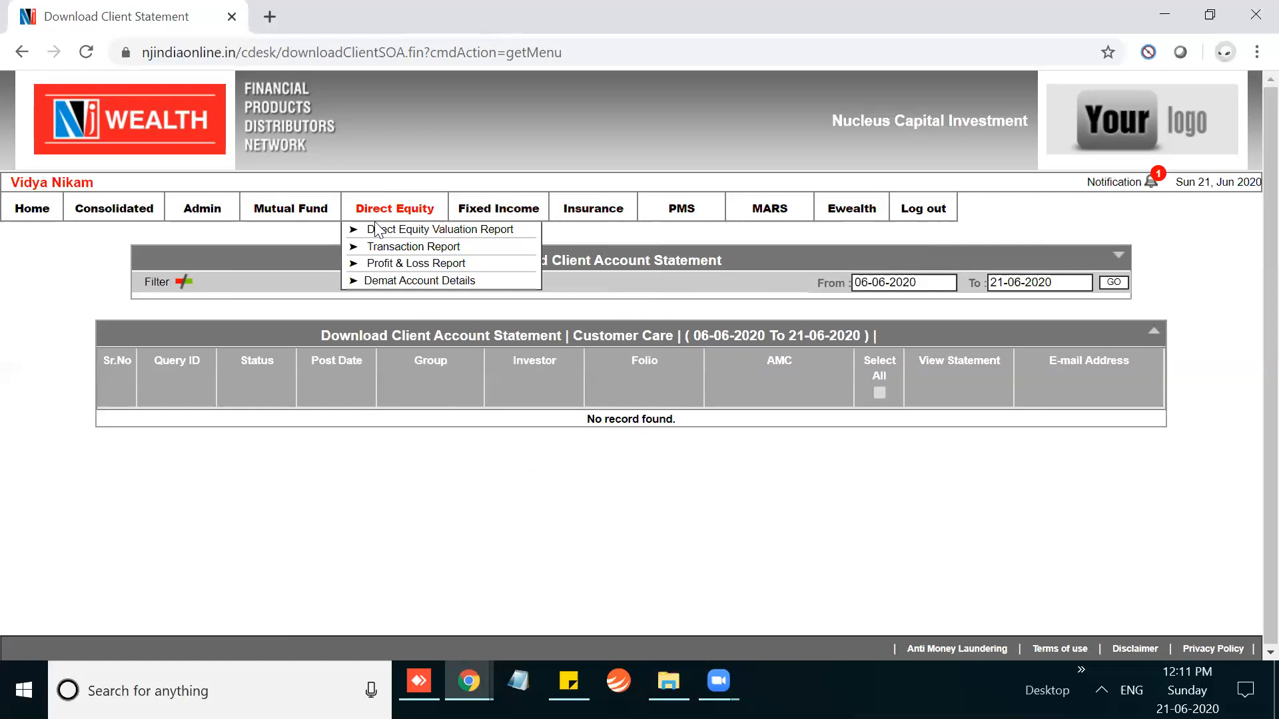
{"action": "mouse_move", "coordinate": [315, 200]}
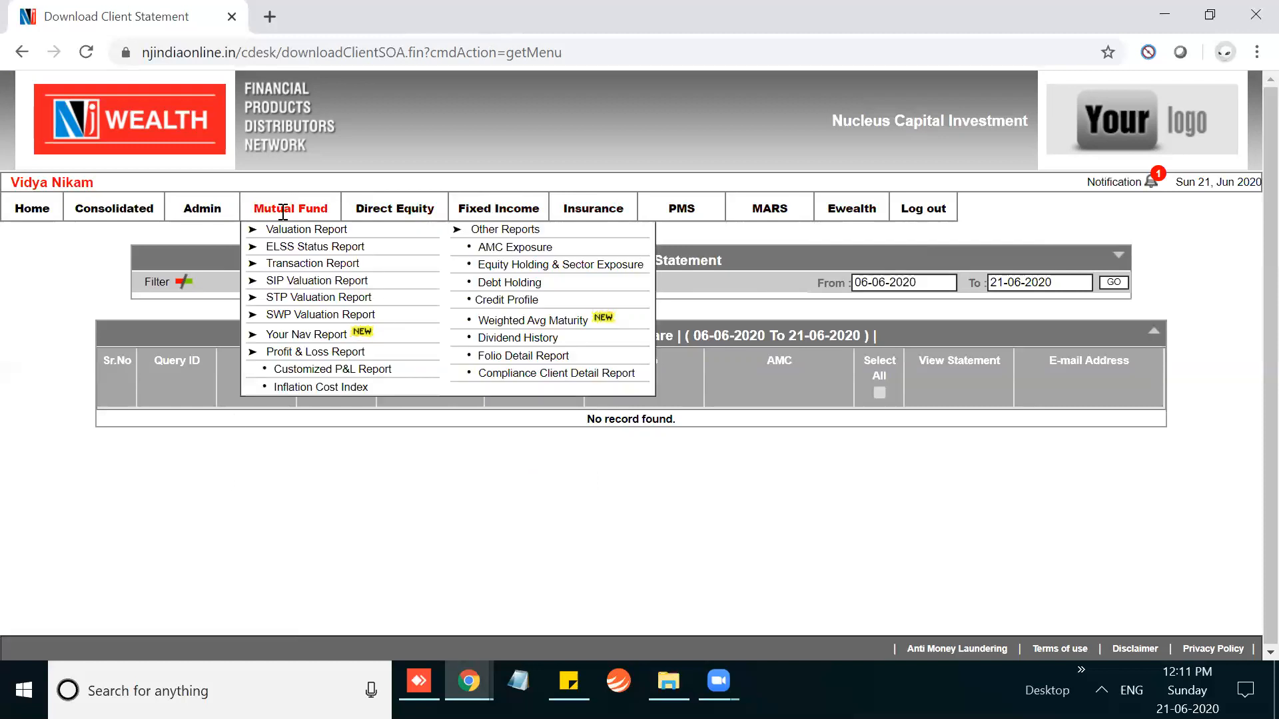
{"action": "left_click", "coordinate": [275, 233]}
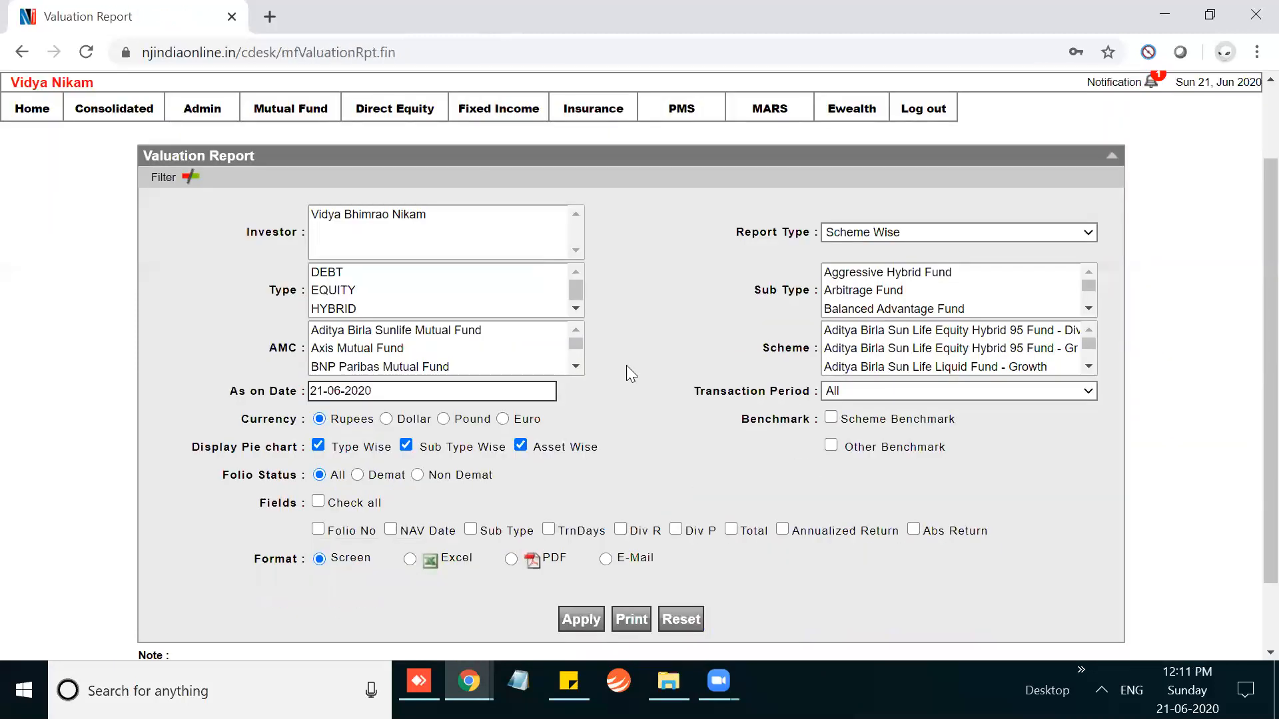
{"action": "scroll", "coordinate": [626, 367], "scroll_direction": "down", "scroll_amount": 3}
{"action": "left_click", "coordinate": [327, 189]}
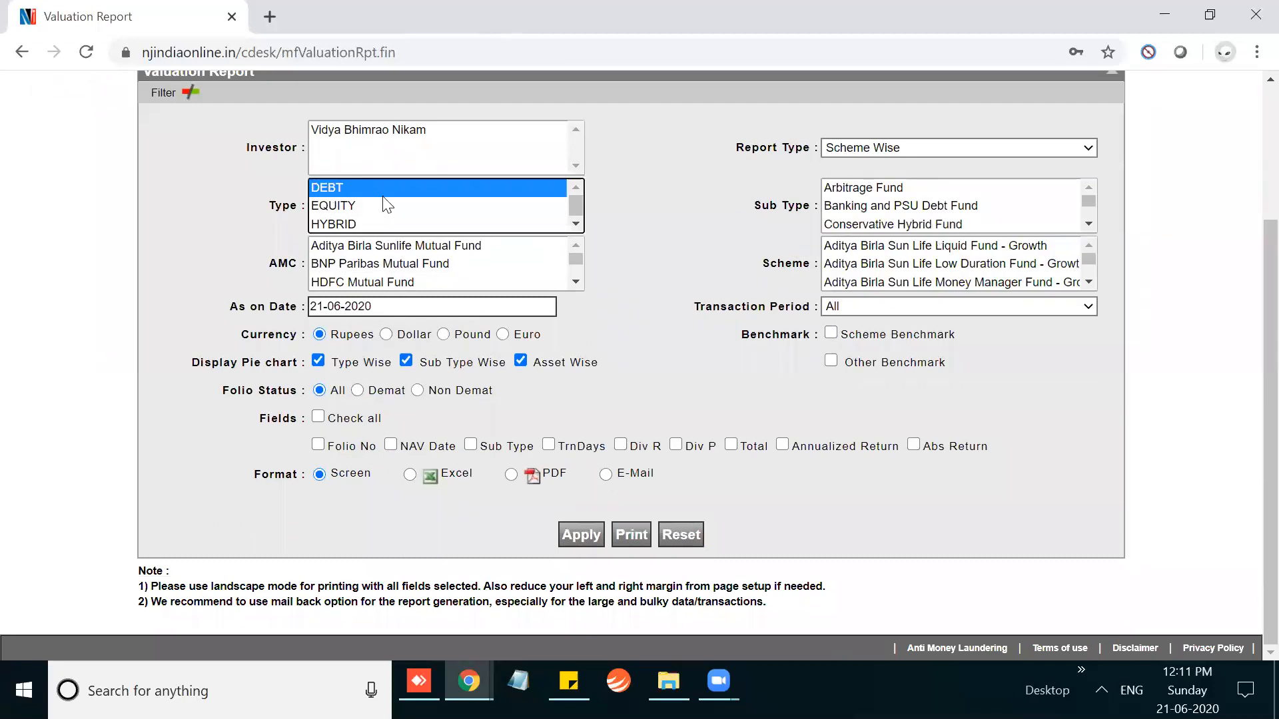
{"action": "left_click", "coordinate": [358, 203]}
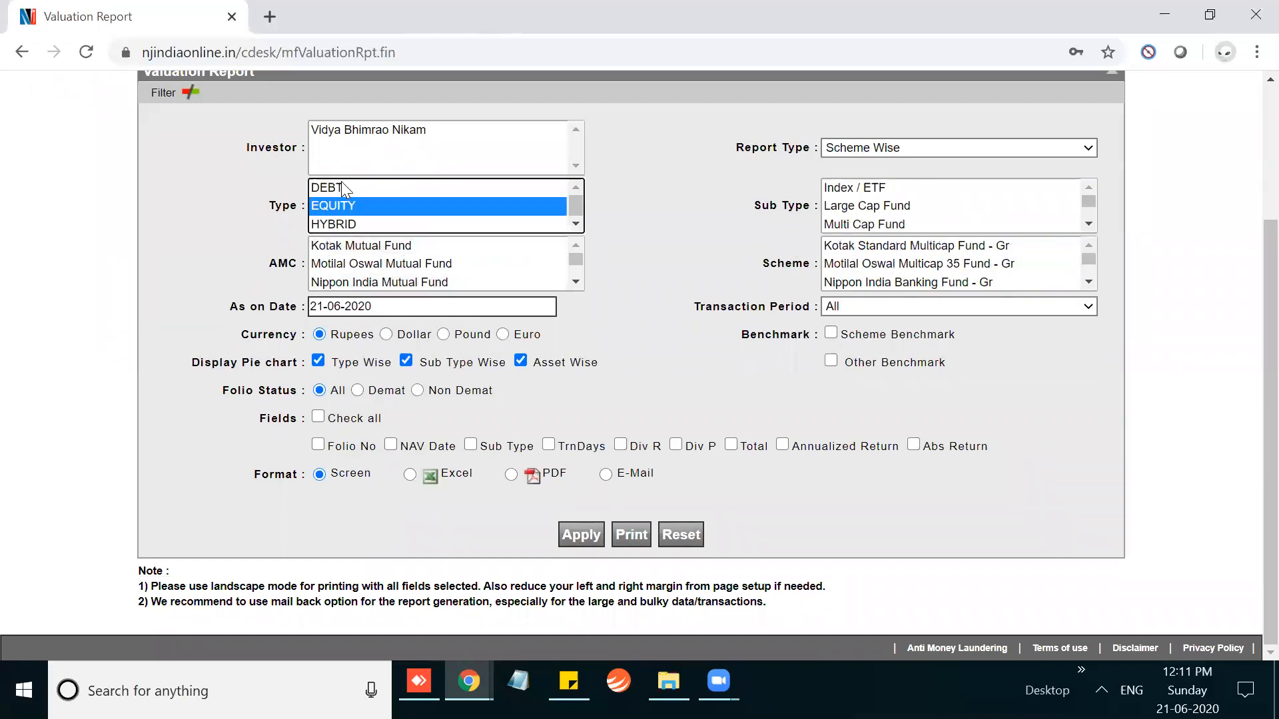
{"action": "left_click", "coordinate": [340, 188], "text": "ctrl"}
{"action": "left_click", "coordinate": [370, 133]}
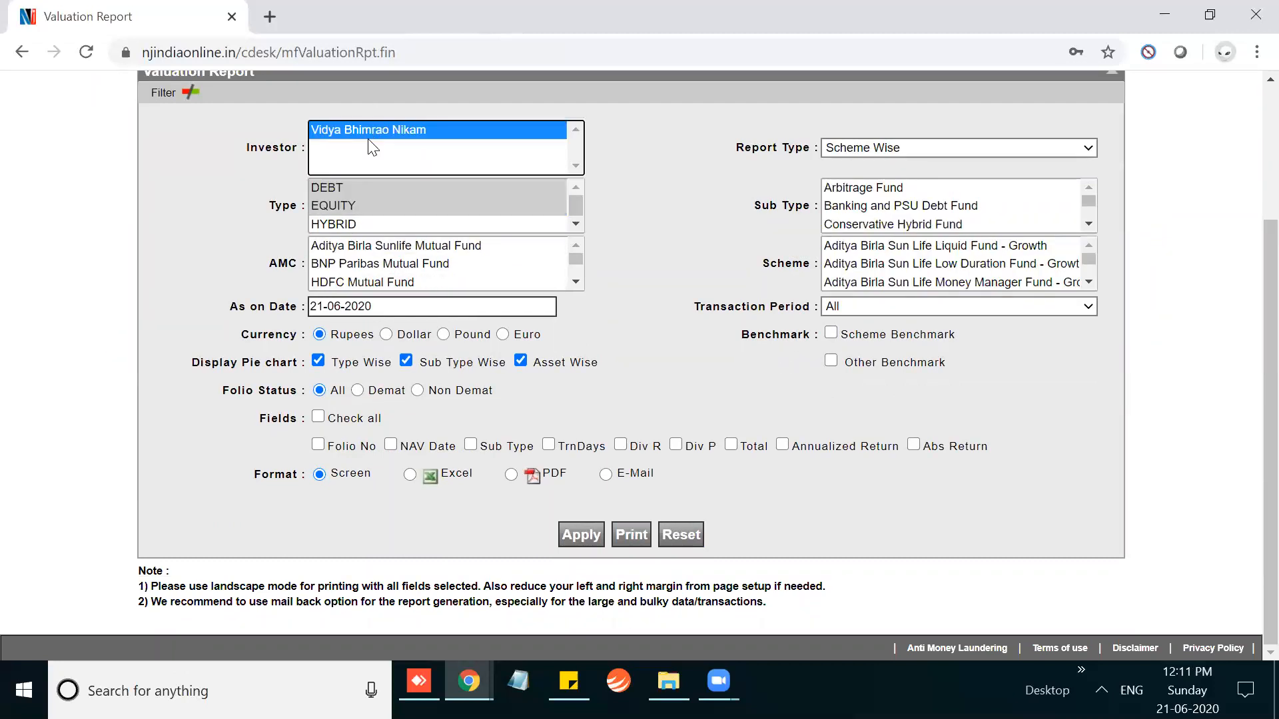
{"action": "left_click", "coordinate": [362, 188]}
{"action": "left_click", "coordinate": [360, 203], "text": "ctrl"}
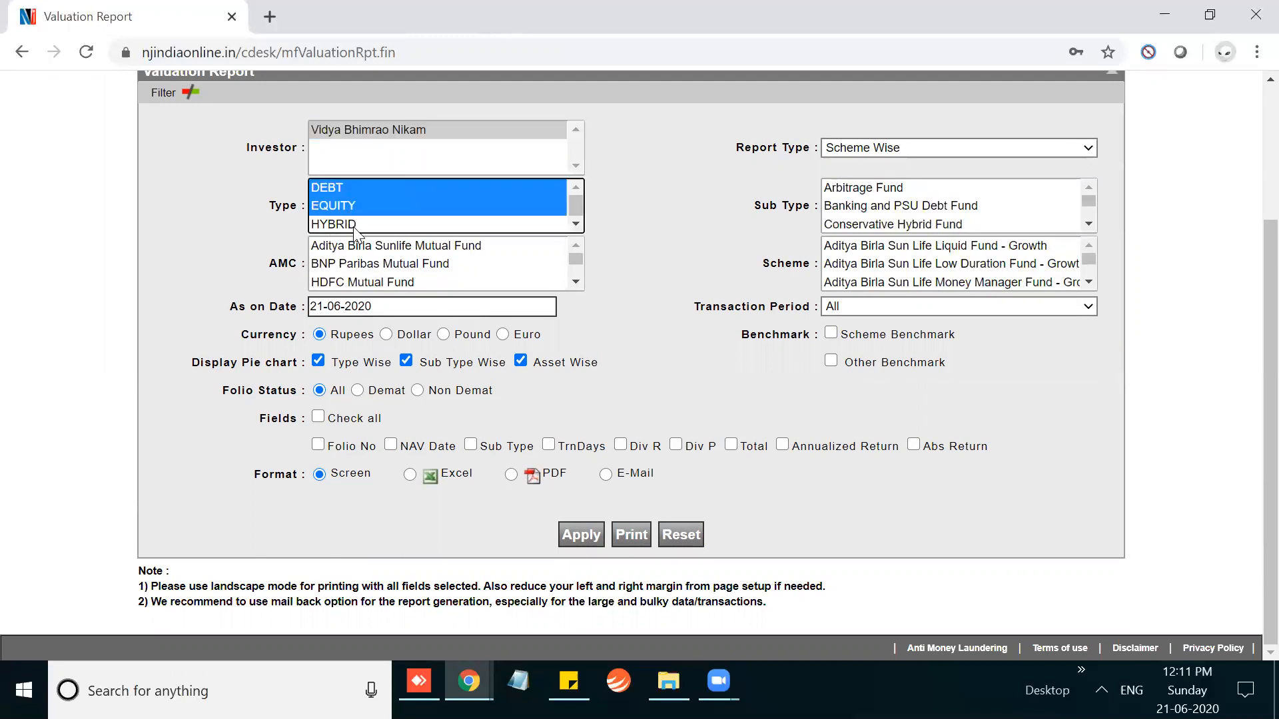
{"action": "left_click", "coordinate": [573, 541]}
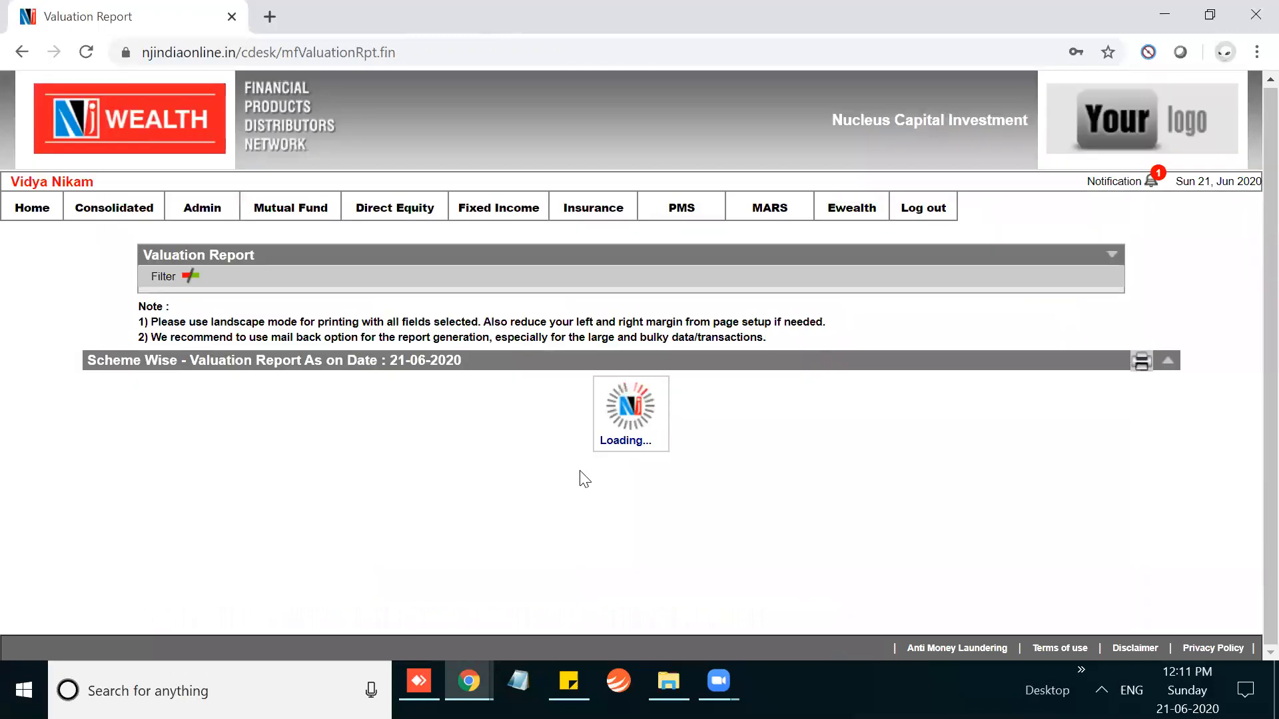
{"action": "scroll", "coordinate": [447, 505], "scroll_direction": "down", "scroll_amount": 3}
{"action": "scroll", "coordinate": [442, 501], "scroll_direction": "up", "scroll_amount": 3}
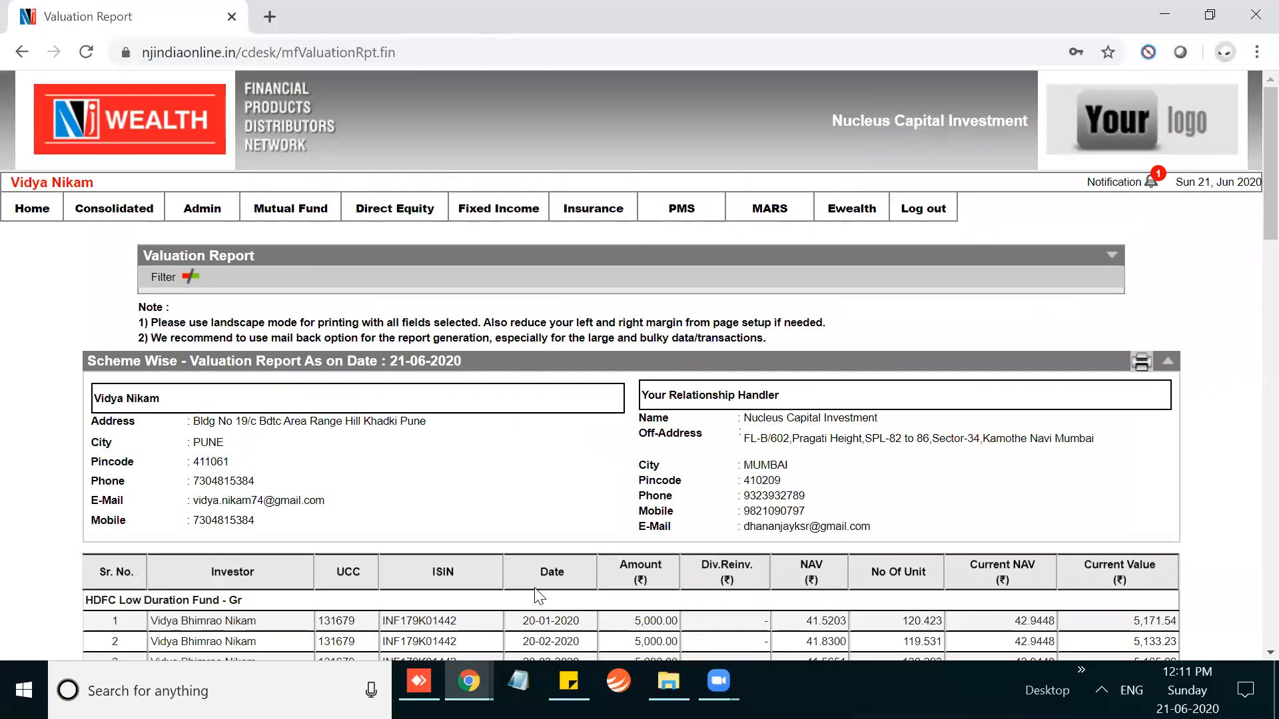
{"action": "scroll", "coordinate": [455, 354], "scroll_direction": "down", "scroll_amount": 3}
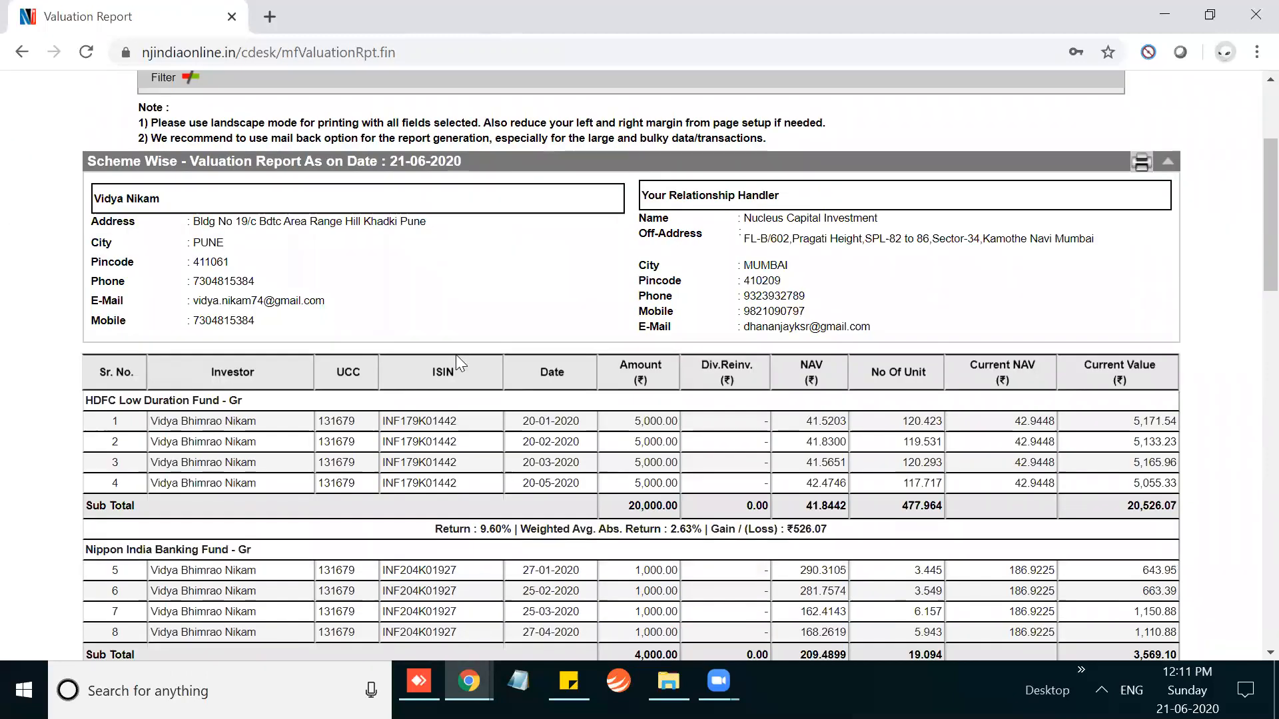
{"action": "scroll", "coordinate": [454, 351], "scroll_direction": "down", "scroll_amount": 2}
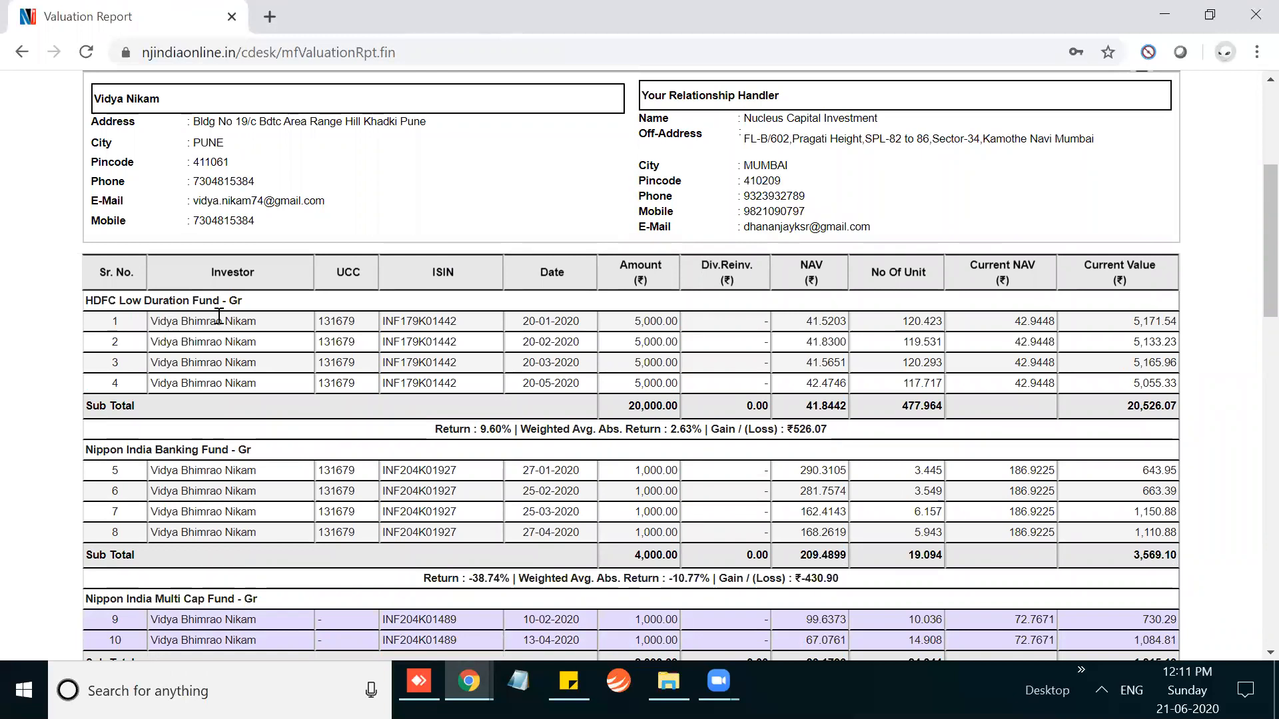
{"action": "scroll", "coordinate": [297, 399], "scroll_direction": "down", "scroll_amount": 10}
{"action": "scroll", "coordinate": [306, 425], "scroll_direction": "up", "scroll_amount": 5}
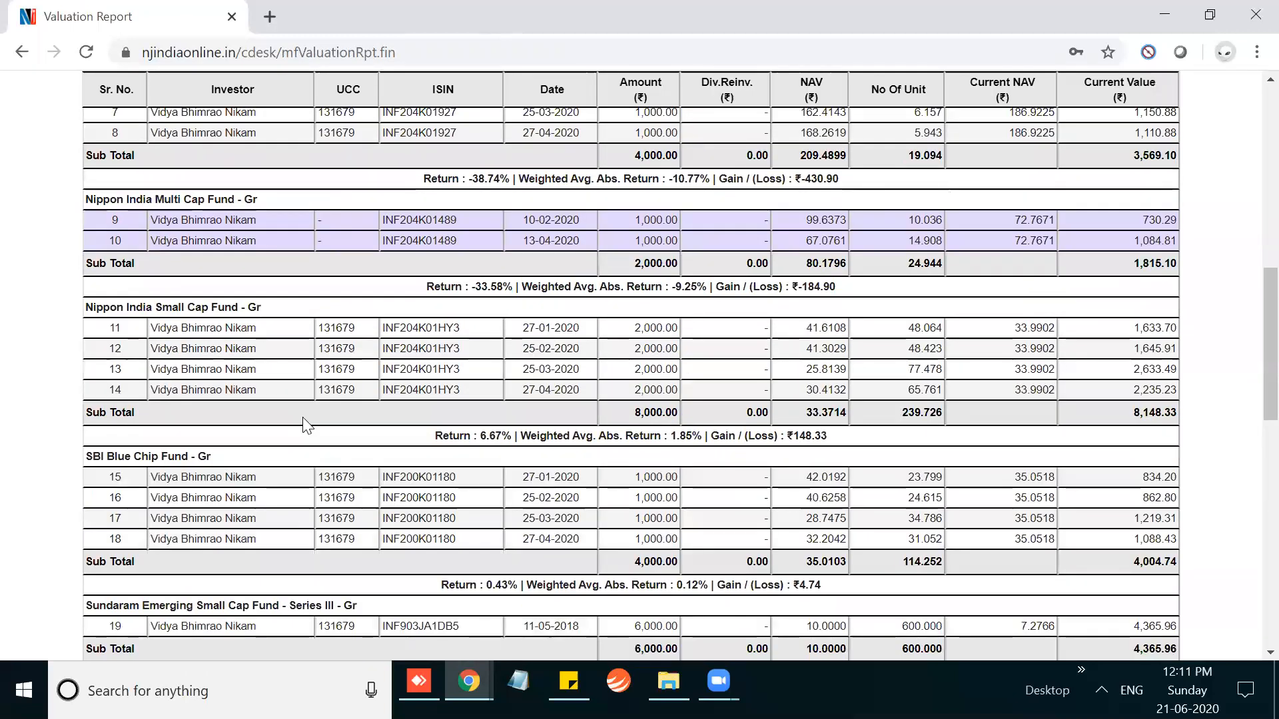
{"action": "scroll", "coordinate": [306, 425], "scroll_direction": "up", "scroll_amount": 5}
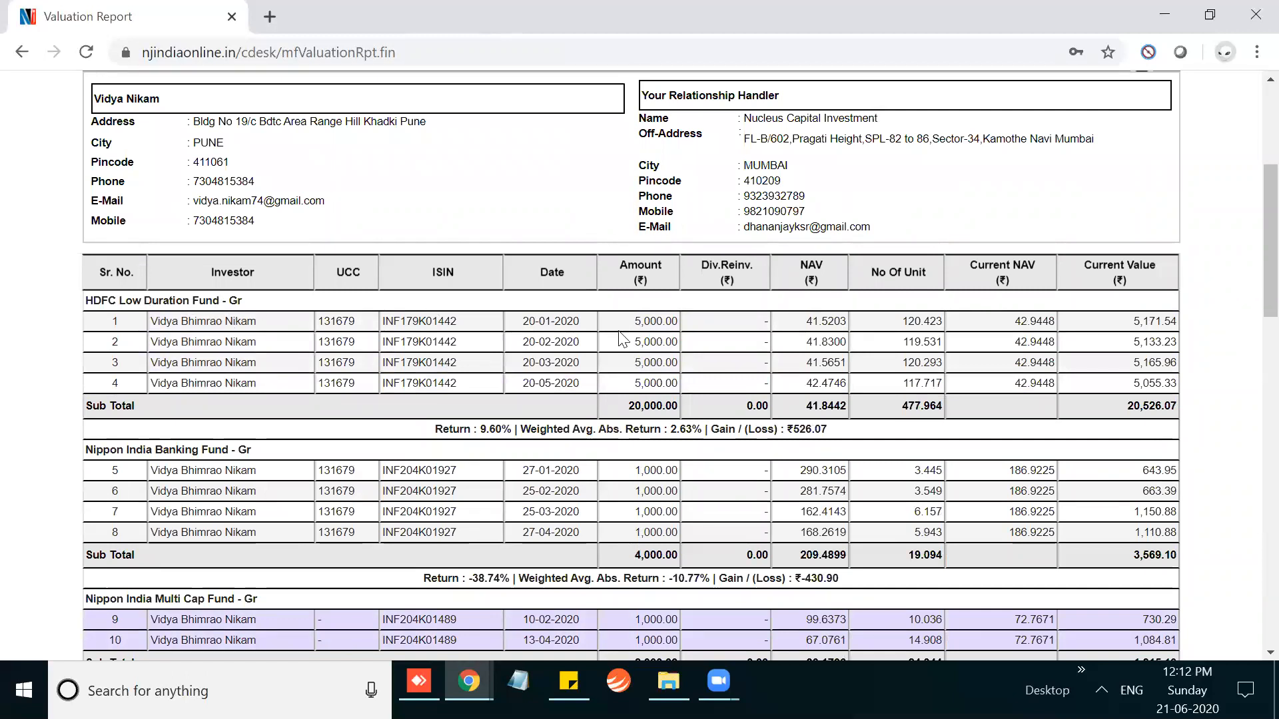
{"action": "left_click_drag", "start_coordinate": [627, 406], "coordinate": [666, 406]}
{"action": "left_click", "coordinate": [812, 432]}
{"action": "scroll", "coordinate": [839, 443], "scroll_direction": "down", "scroll_amount": 3}
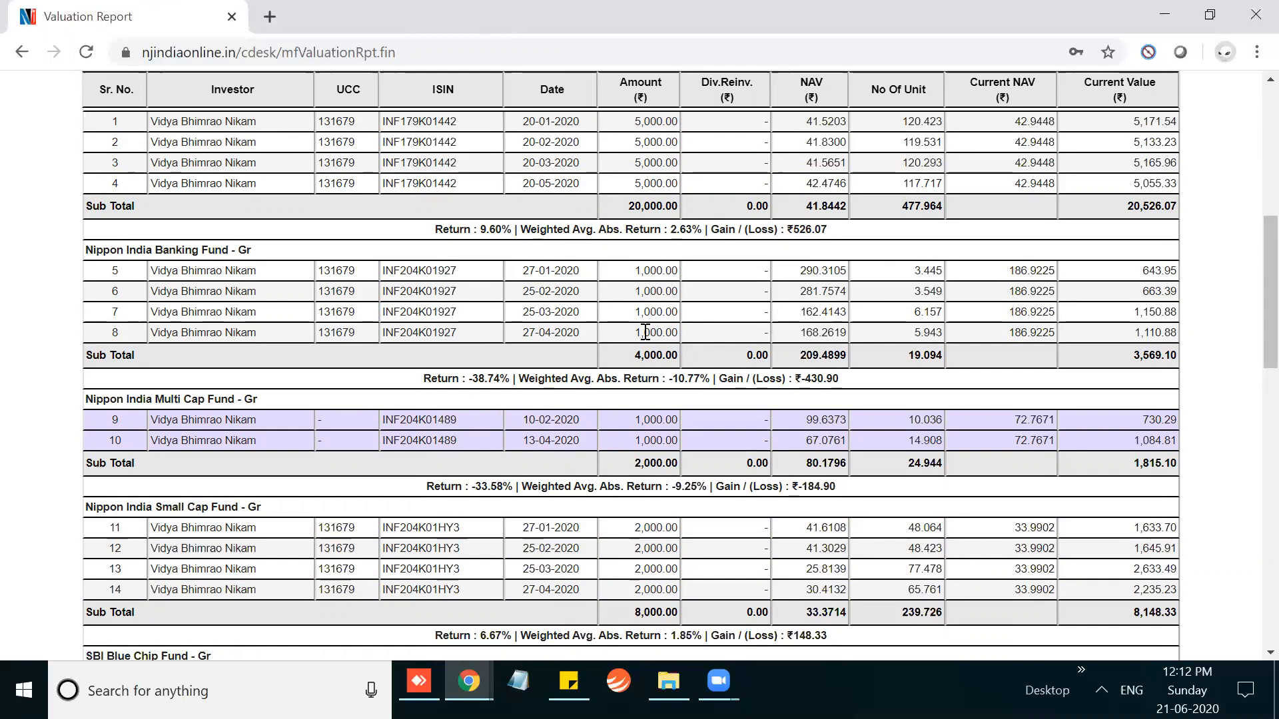
{"action": "scroll", "coordinate": [646, 332], "scroll_direction": "down", "scroll_amount": 3}
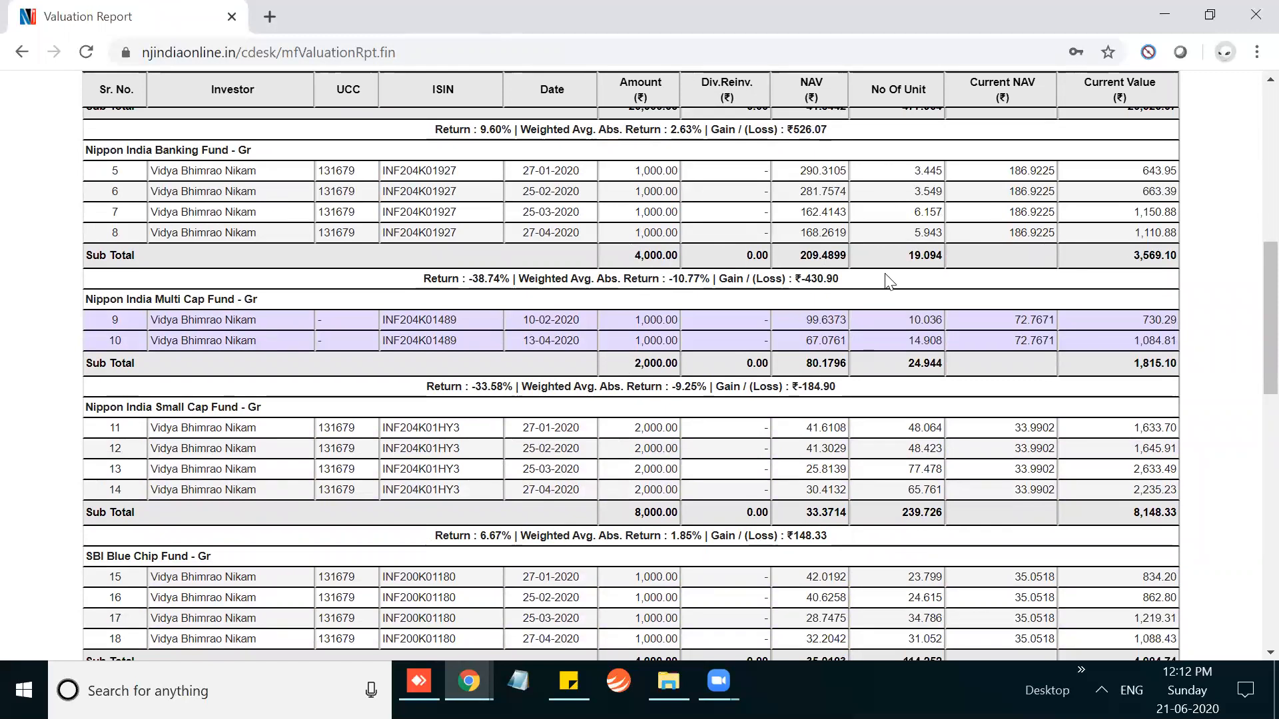
{"action": "scroll", "coordinate": [710, 323], "scroll_direction": "down", "scroll_amount": 3}
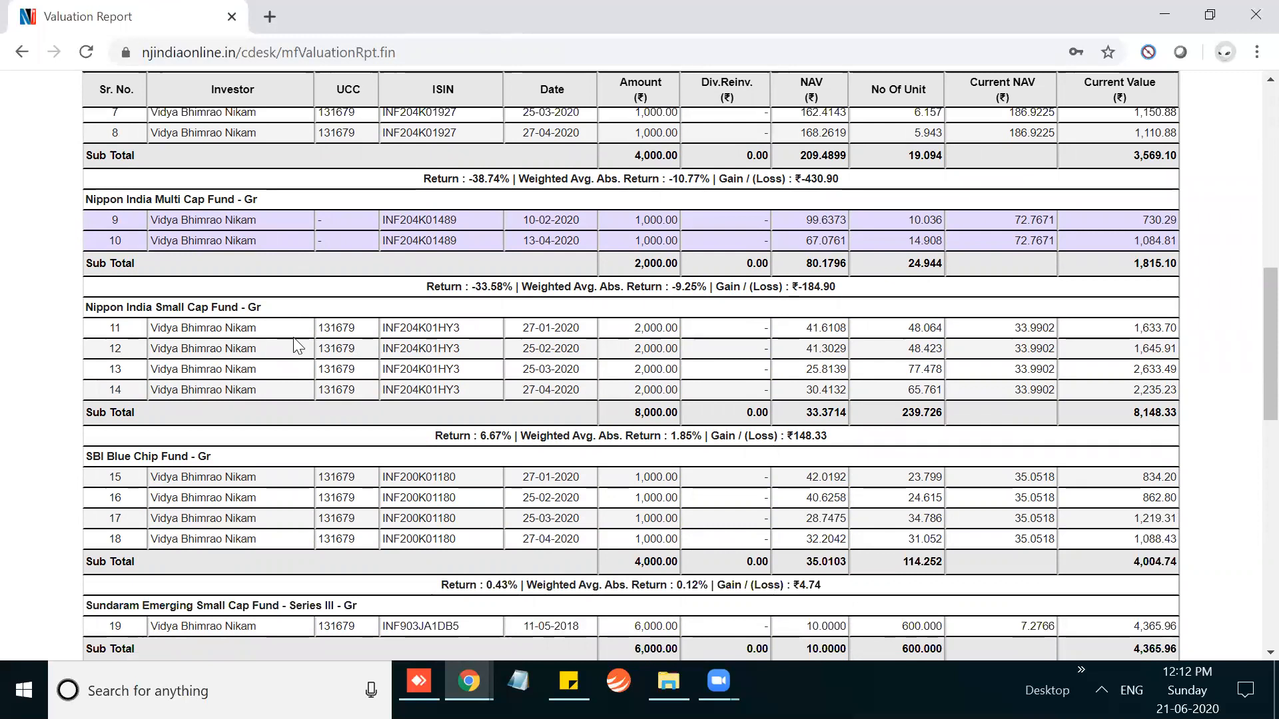
{"action": "double_click", "coordinate": [347, 330]}
{"action": "double_click", "coordinate": [408, 327]}
{"action": "left_click", "coordinate": [423, 331]}
{"action": "double_click", "coordinate": [423, 332]}
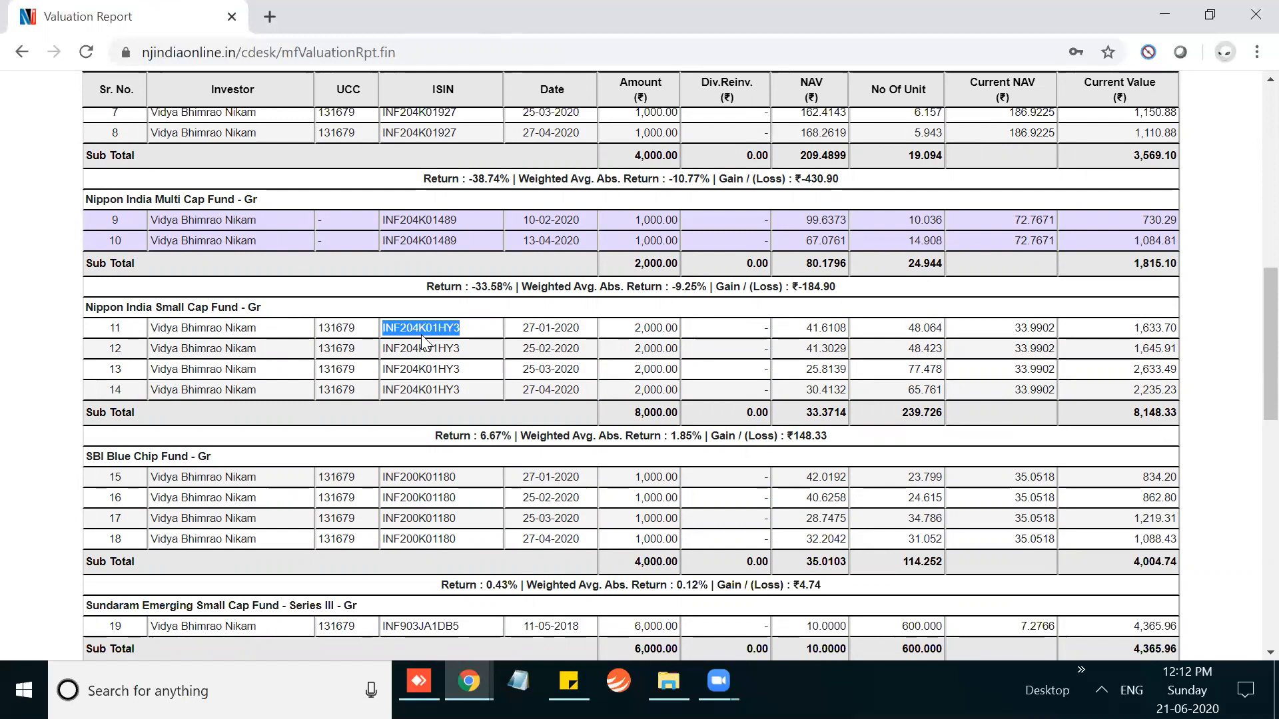
{"action": "scroll", "coordinate": [485, 373], "scroll_direction": "down", "scroll_amount": 2}
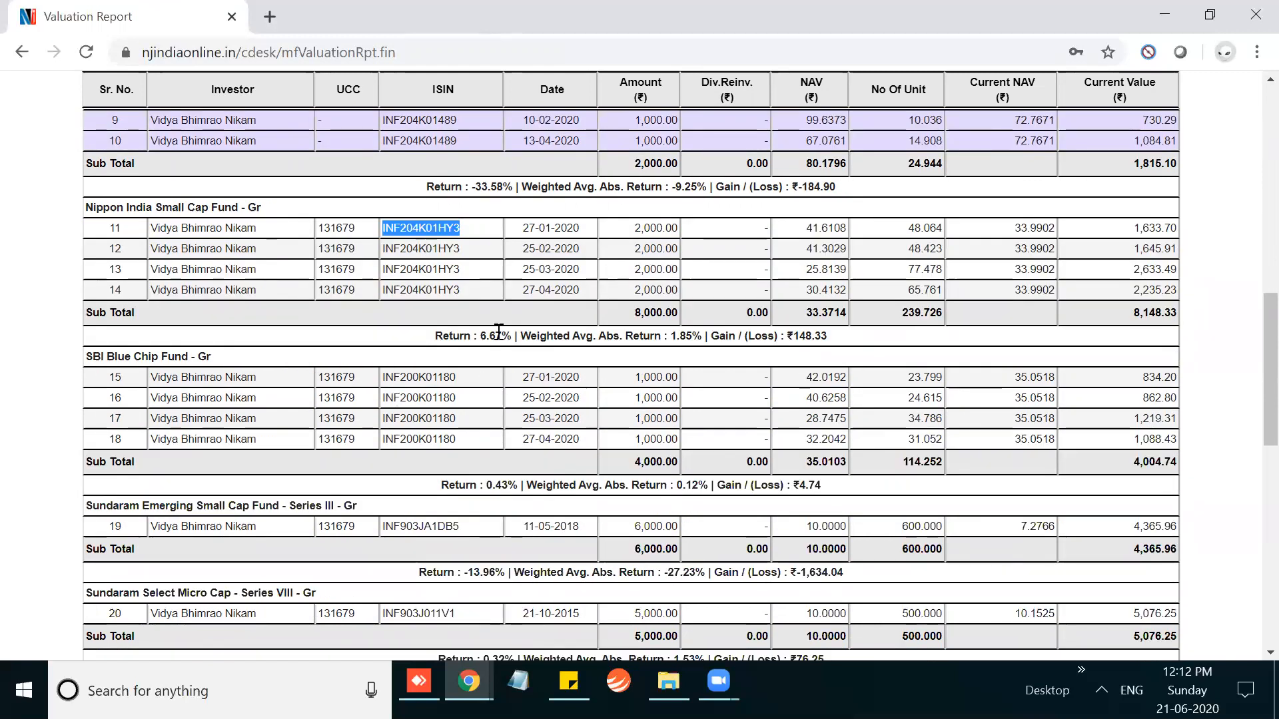
{"action": "scroll", "coordinate": [460, 366], "scroll_direction": "up", "scroll_amount": 4}
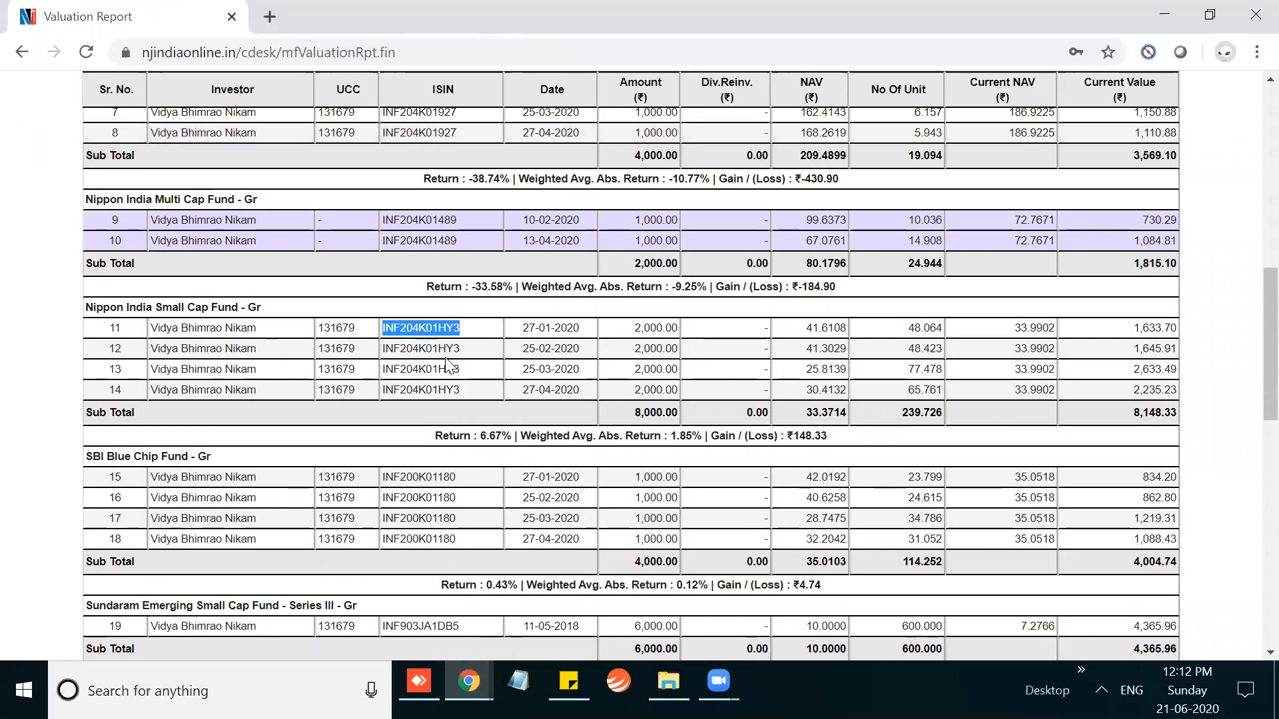
{"action": "scroll", "coordinate": [446, 363], "scroll_direction": "up", "scroll_amount": 2}
{"action": "scroll", "coordinate": [446, 365], "scroll_direction": "up", "scroll_amount": 2}
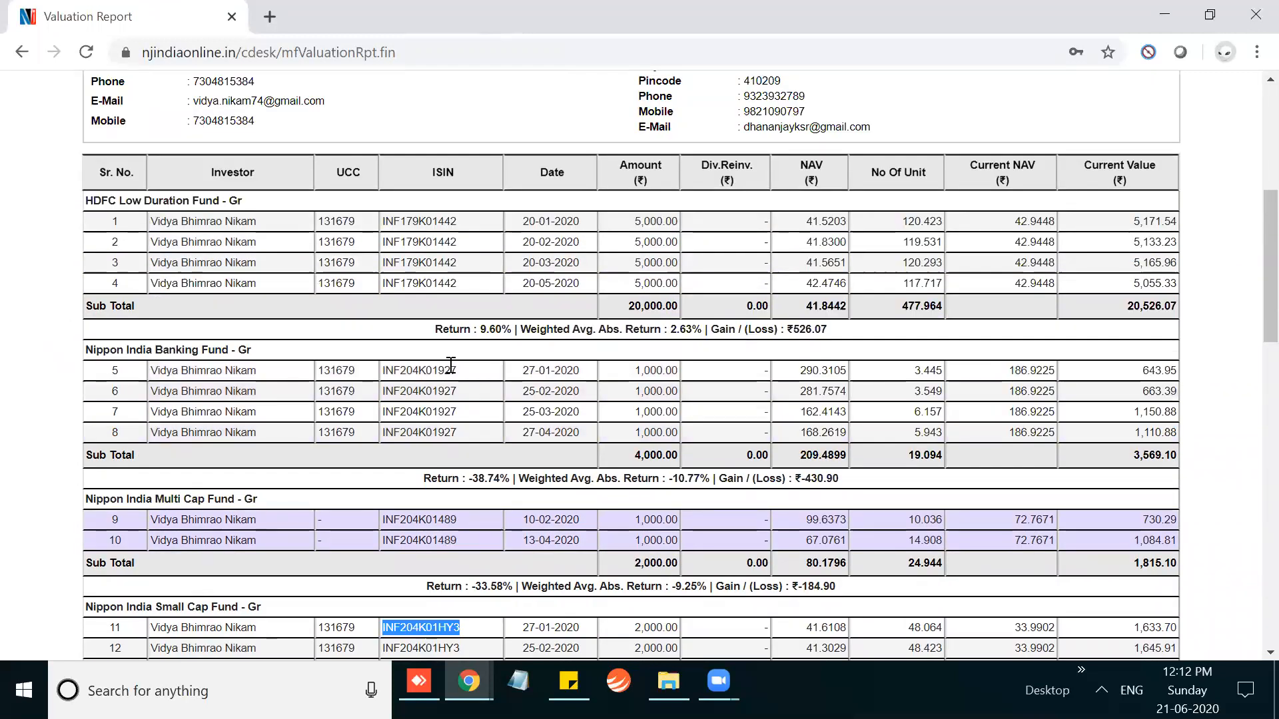
{"action": "scroll", "coordinate": [444, 366], "scroll_direction": "down", "scroll_amount": 3}
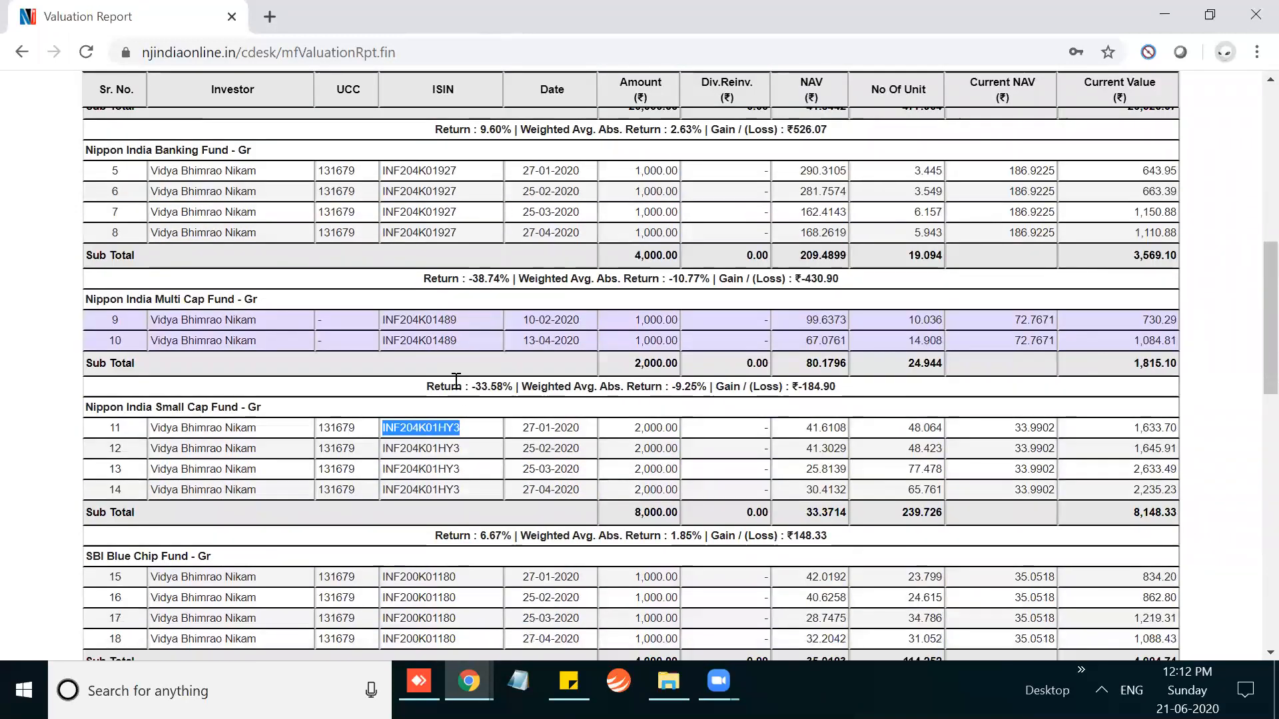
{"action": "scroll", "coordinate": [481, 407], "scroll_direction": "down", "scroll_amount": 3}
{"action": "scroll", "coordinate": [604, 441], "scroll_direction": "down", "scroll_amount": 1}
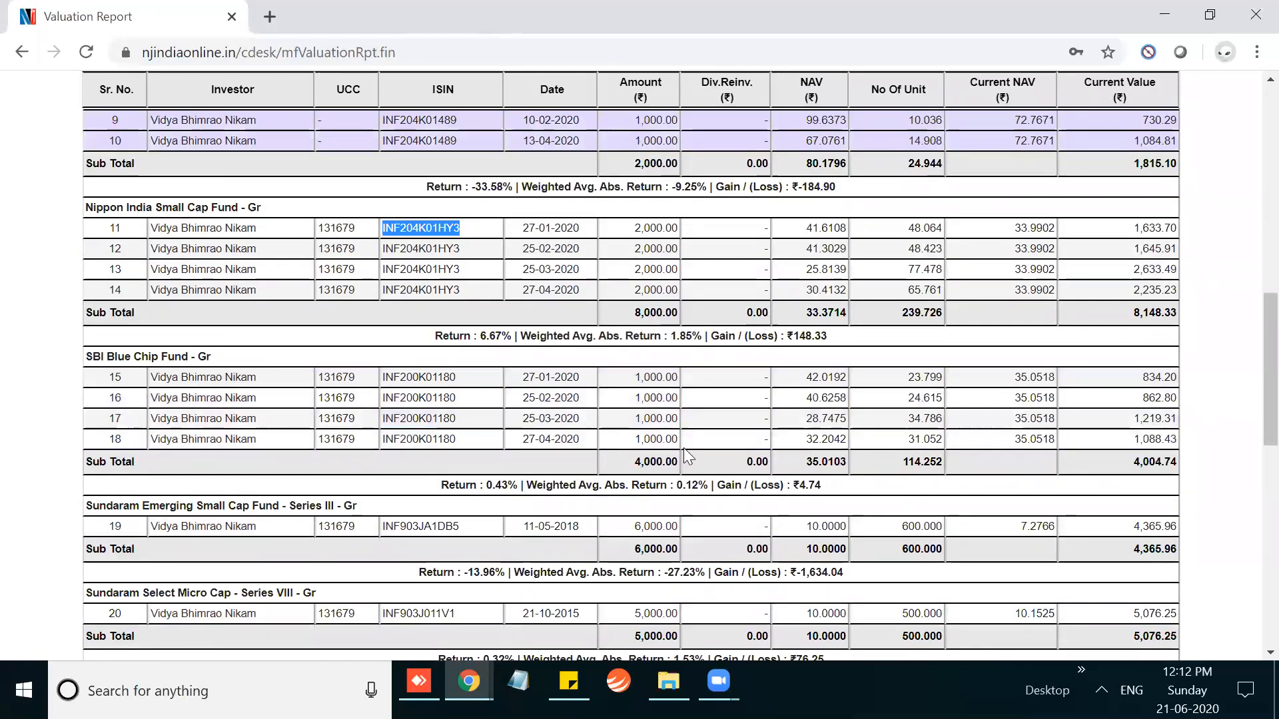
{"action": "scroll", "coordinate": [504, 499], "scroll_direction": "up", "scroll_amount": 8}
{"action": "scroll", "coordinate": [593, 418], "scroll_direction": "down", "scroll_amount": 5}
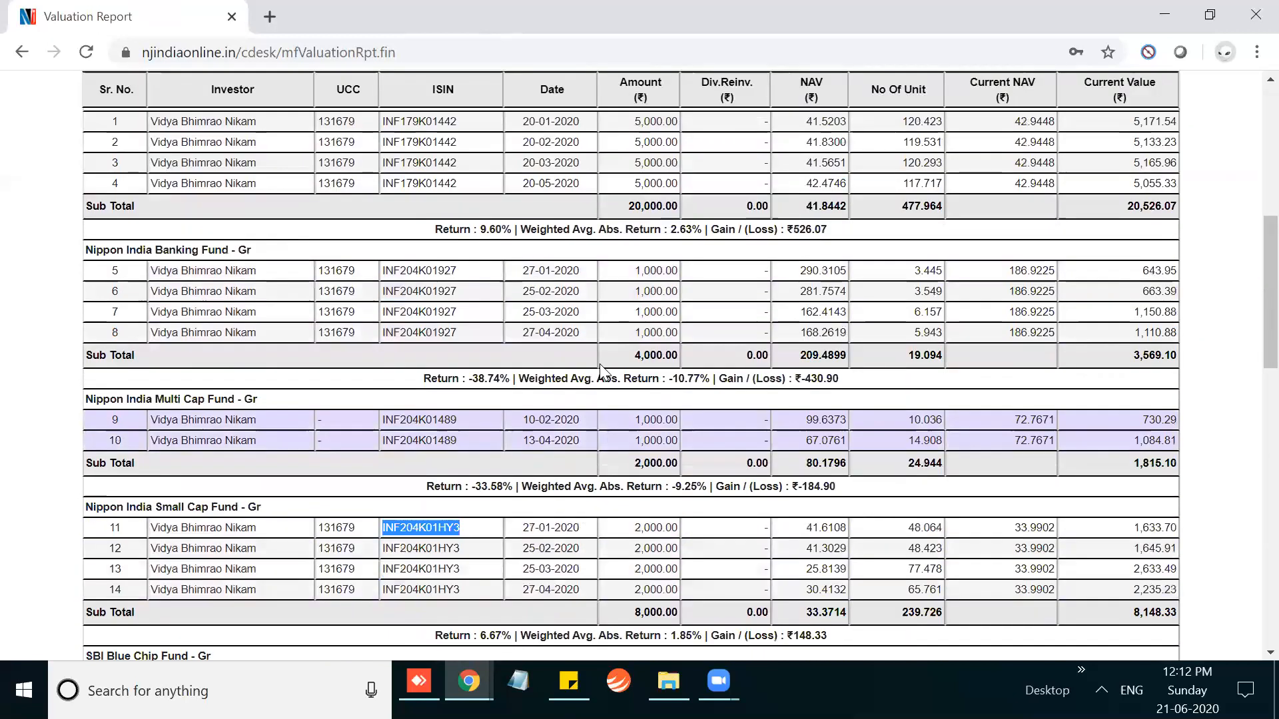
{"action": "scroll", "coordinate": [591, 418], "scroll_direction": "down", "scroll_amount": 4}
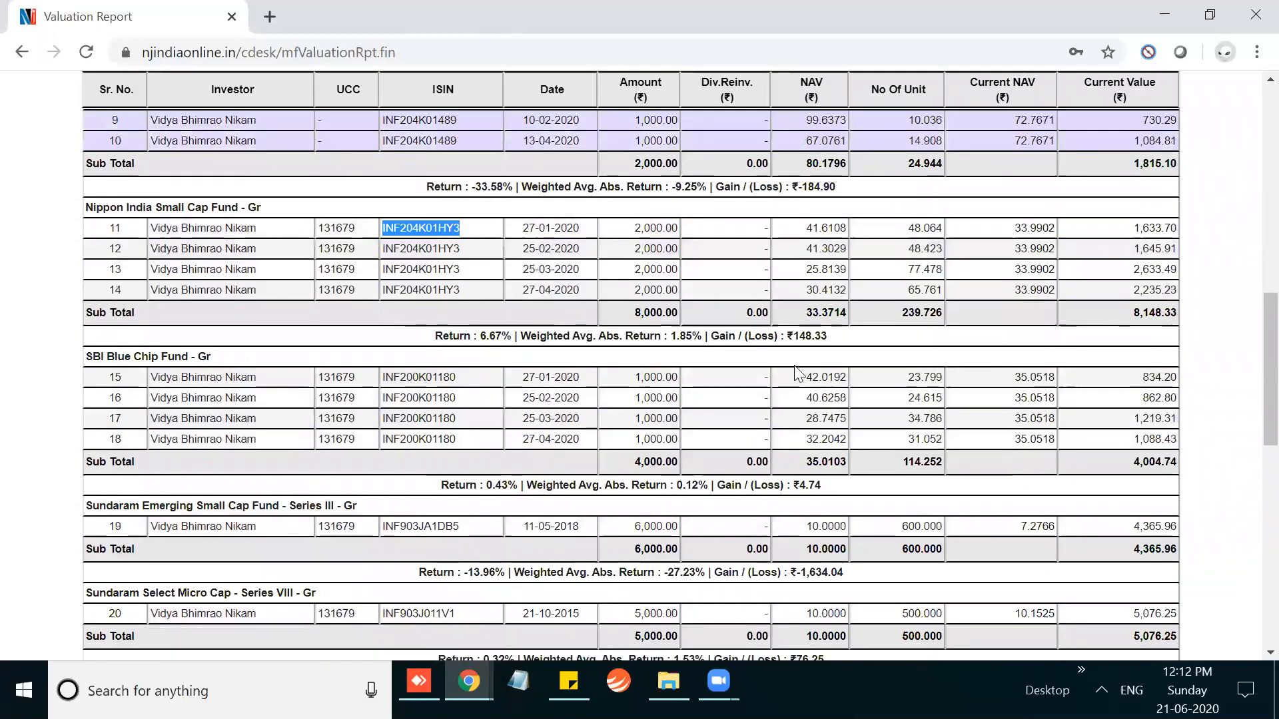
{"action": "scroll", "coordinate": [855, 411], "scroll_direction": "down", "scroll_amount": 2}
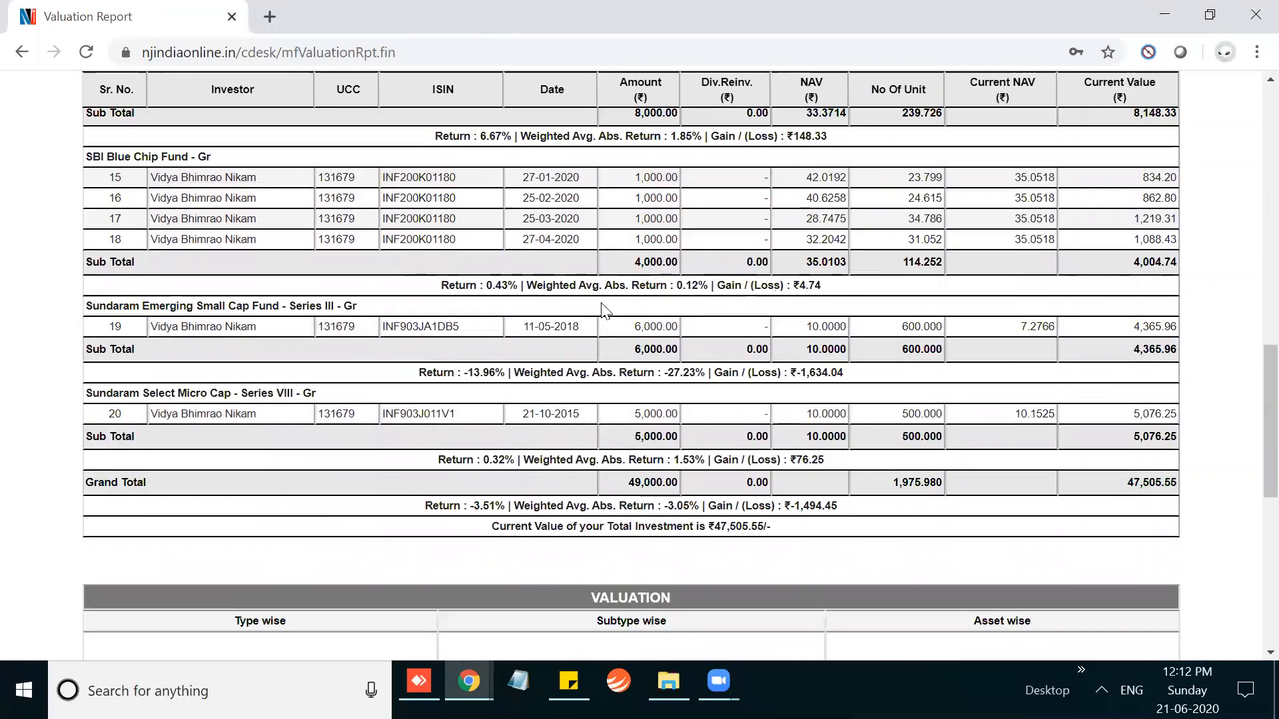
{"action": "double_click", "coordinate": [638, 327]}
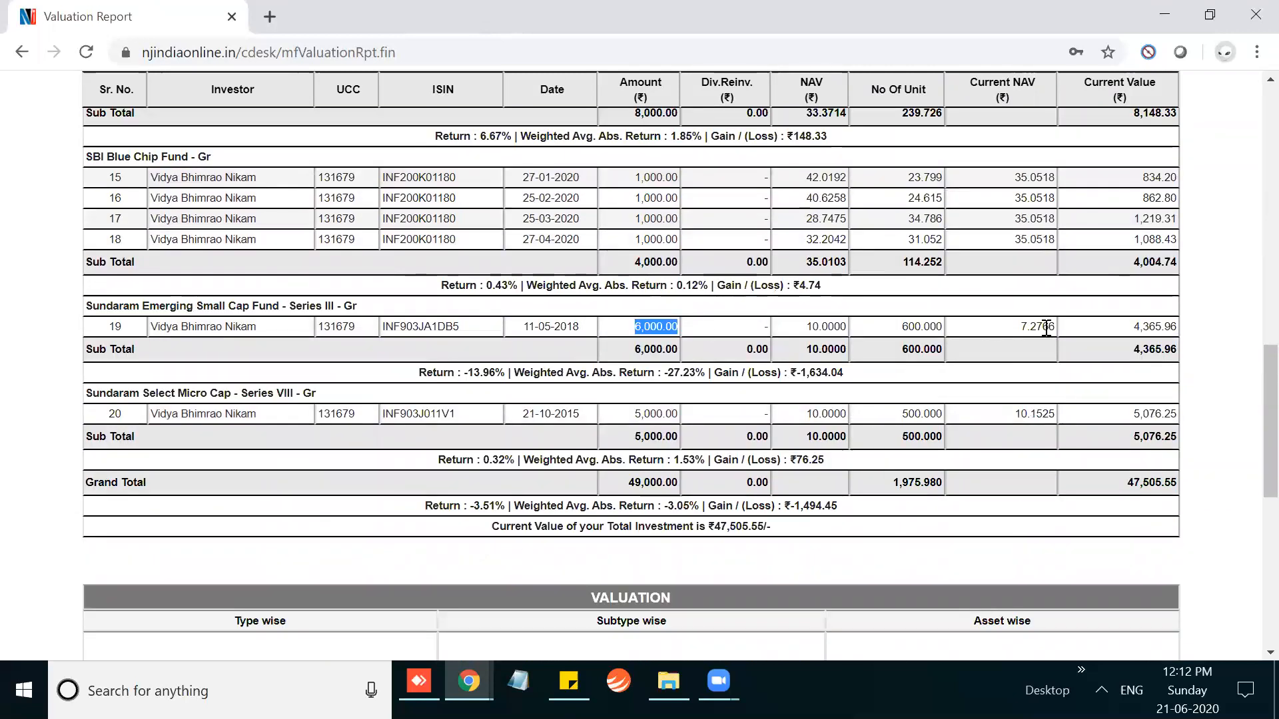
{"action": "double_click", "coordinate": [1158, 326]}
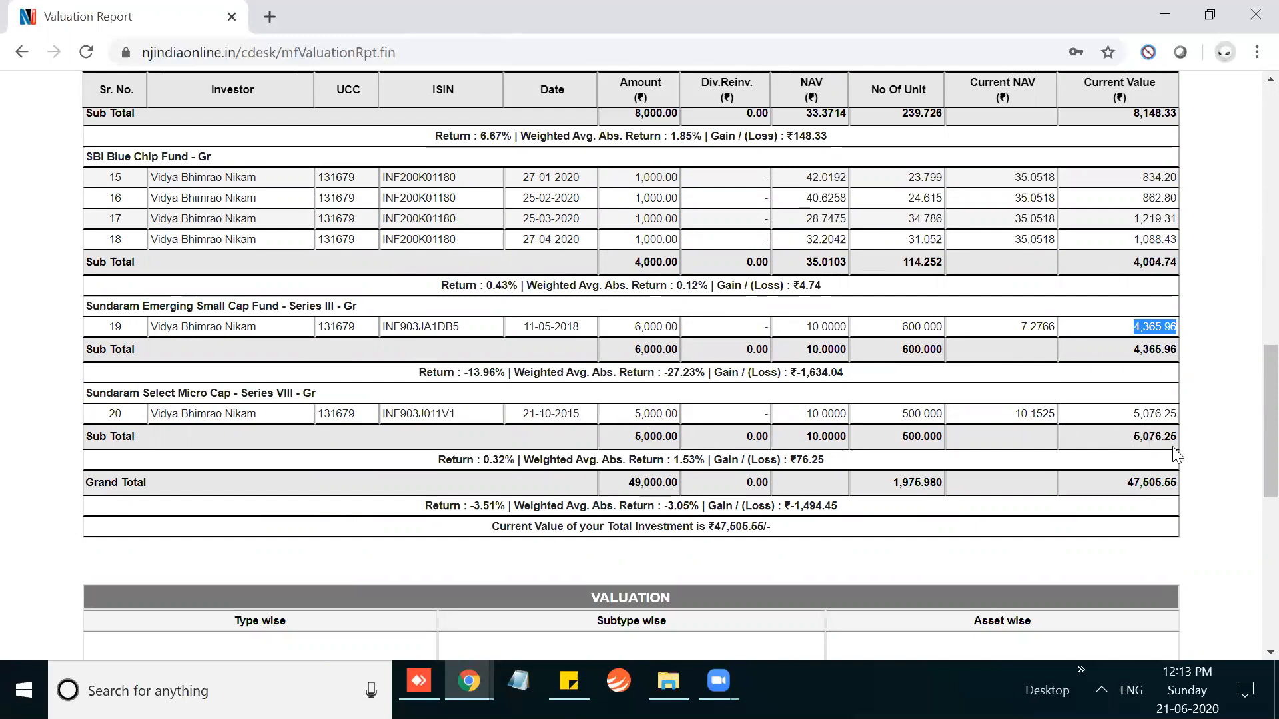
{"action": "scroll", "coordinate": [728, 480], "scroll_direction": "down", "scroll_amount": 1}
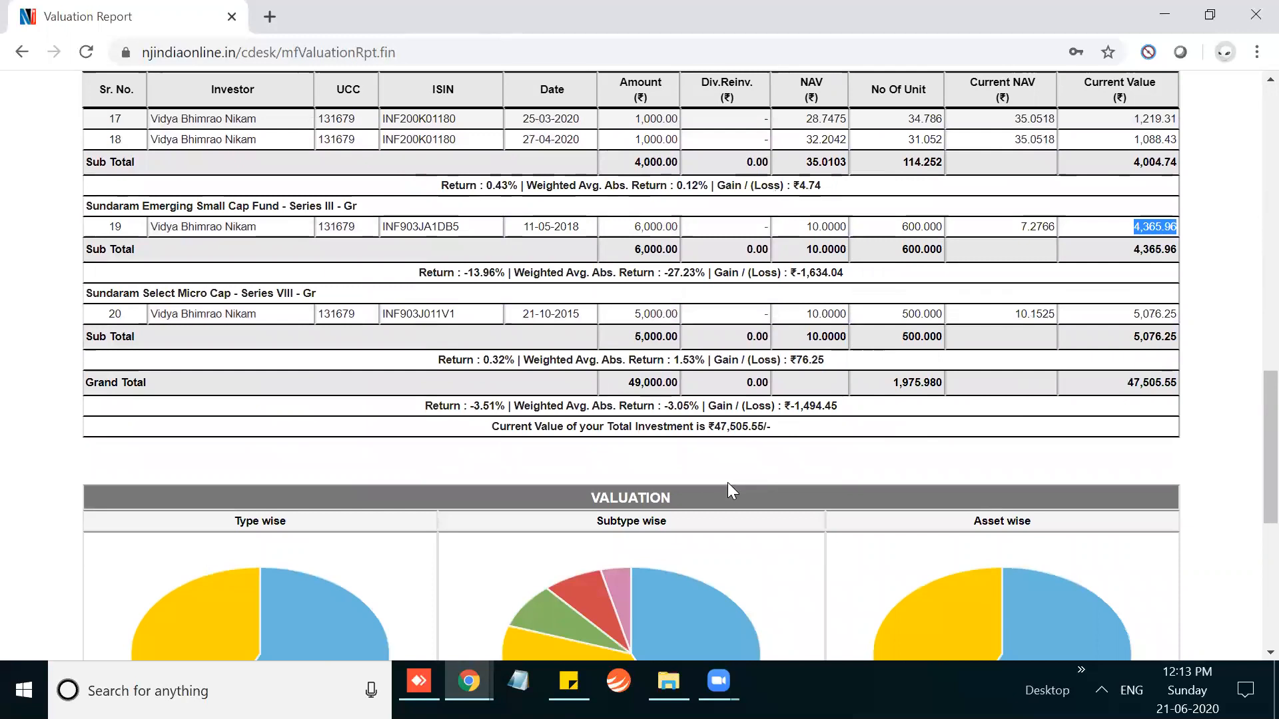
{"action": "scroll", "coordinate": [728, 482], "scroll_direction": "up", "scroll_amount": 2}
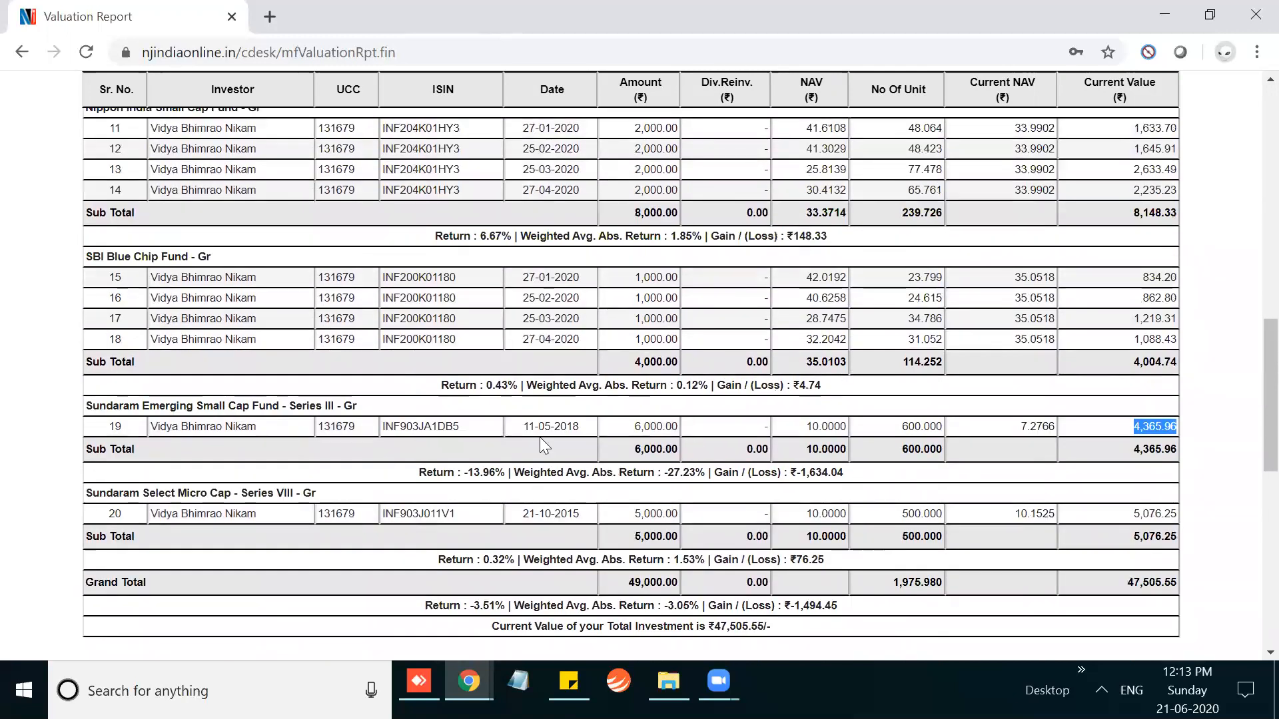
{"action": "double_click", "coordinate": [597, 427]}
{"action": "left_click", "coordinate": [532, 514]}
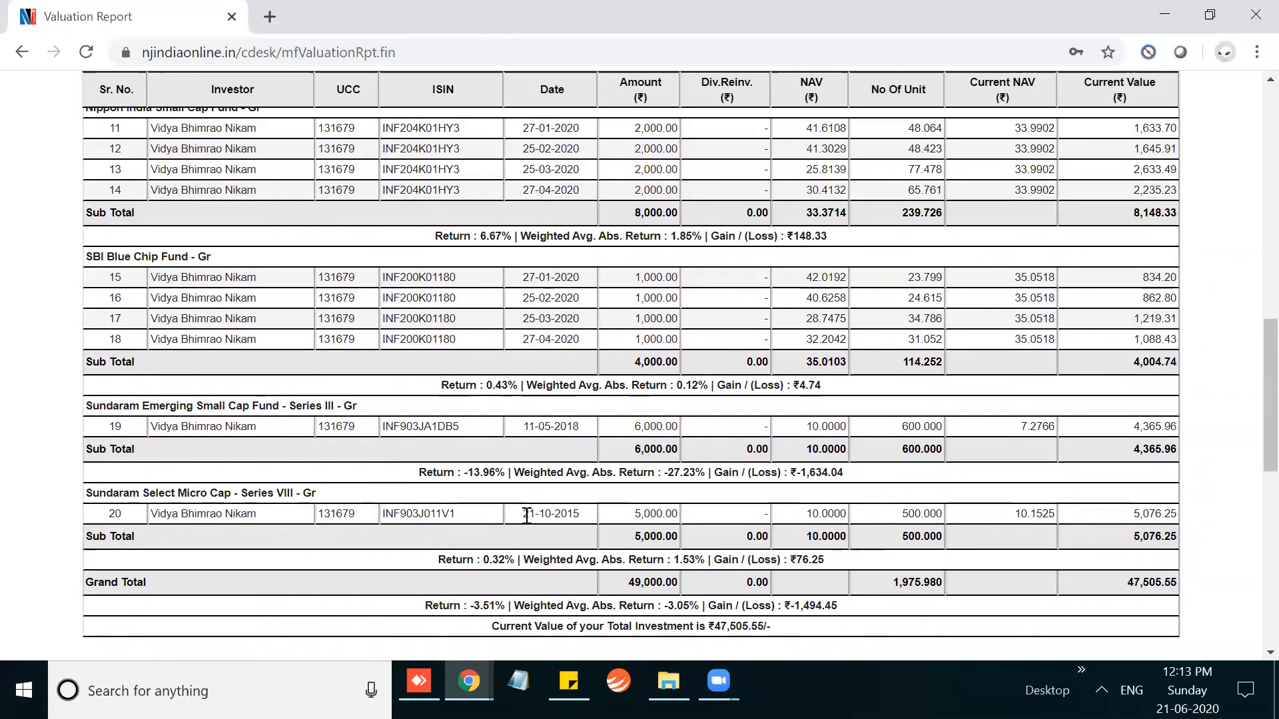
{"action": "double_click", "coordinate": [562, 518]}
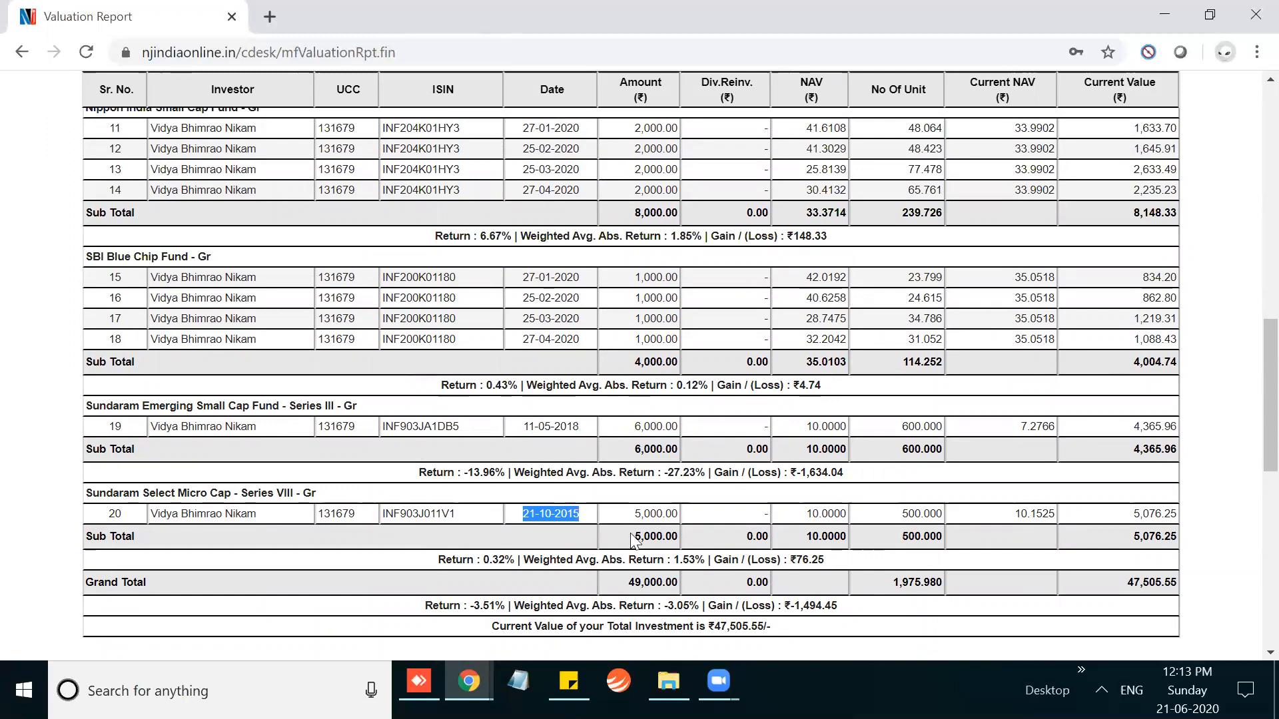
{"action": "left_click", "coordinate": [655, 513]}
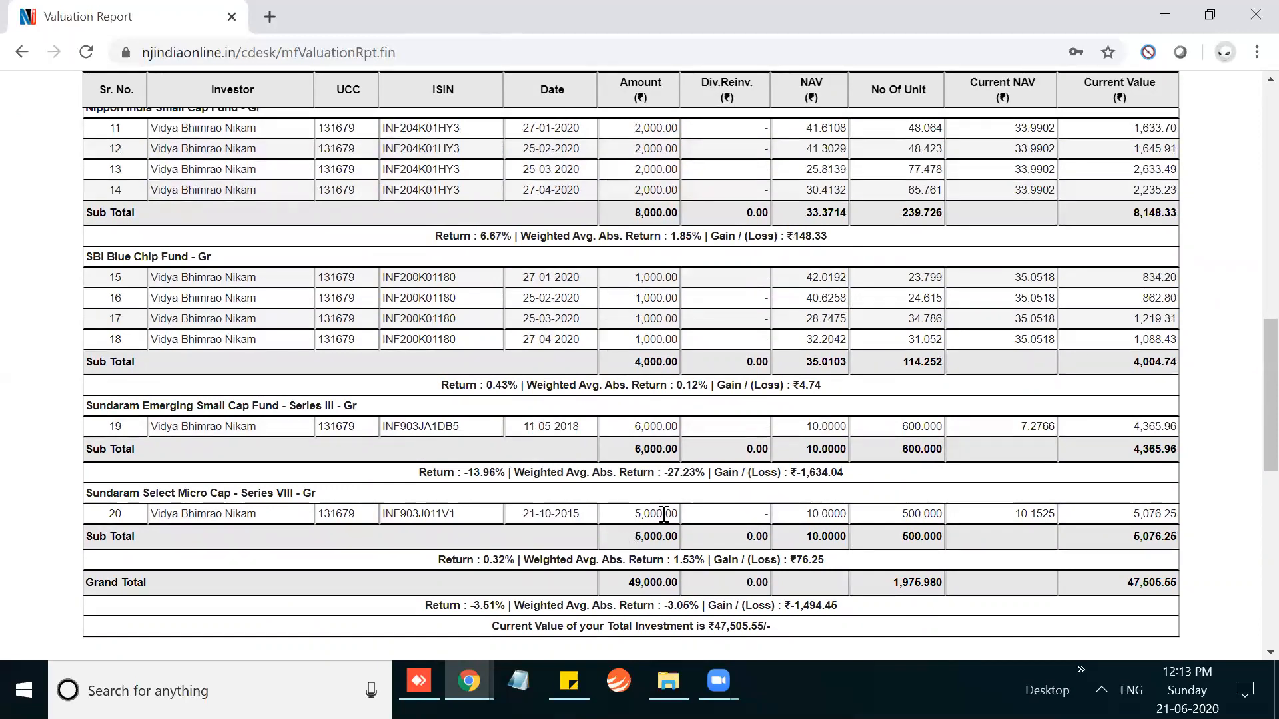
{"action": "scroll", "coordinate": [593, 529], "scroll_direction": "down", "scroll_amount": 1}
{"action": "scroll", "coordinate": [593, 538], "scroll_direction": "down", "scroll_amount": 1}
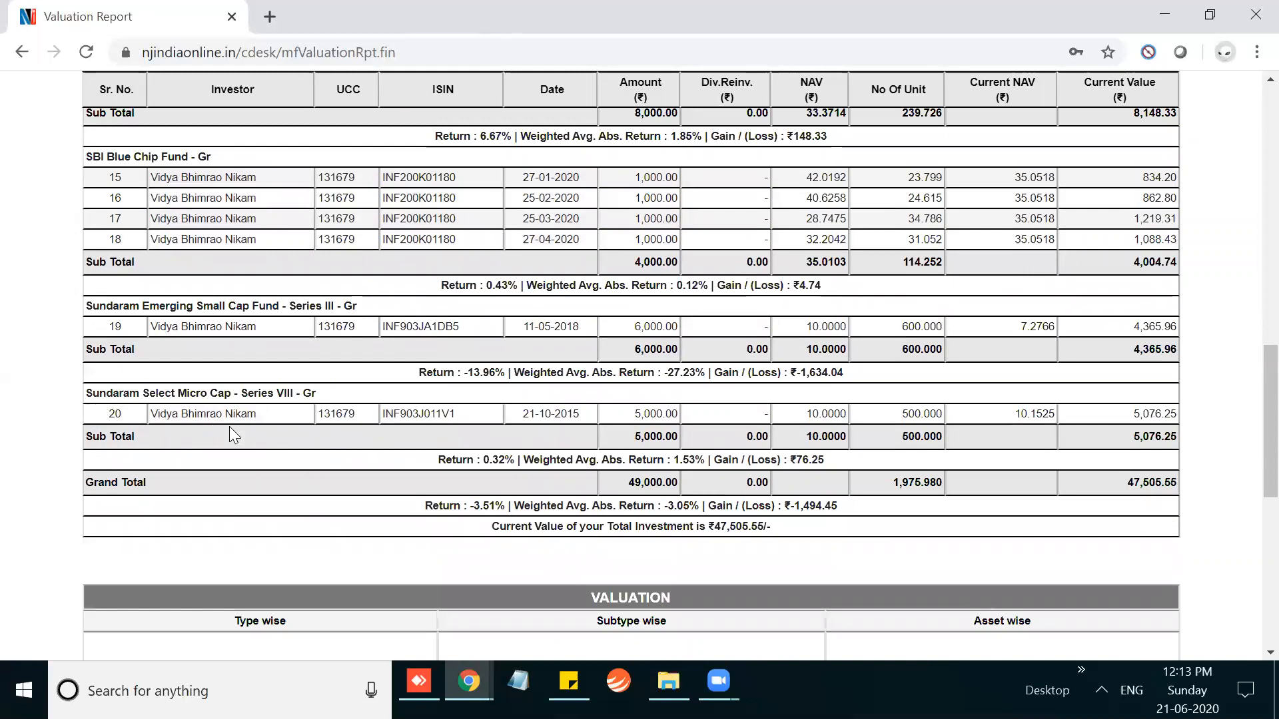
{"action": "double_click", "coordinate": [433, 415]}
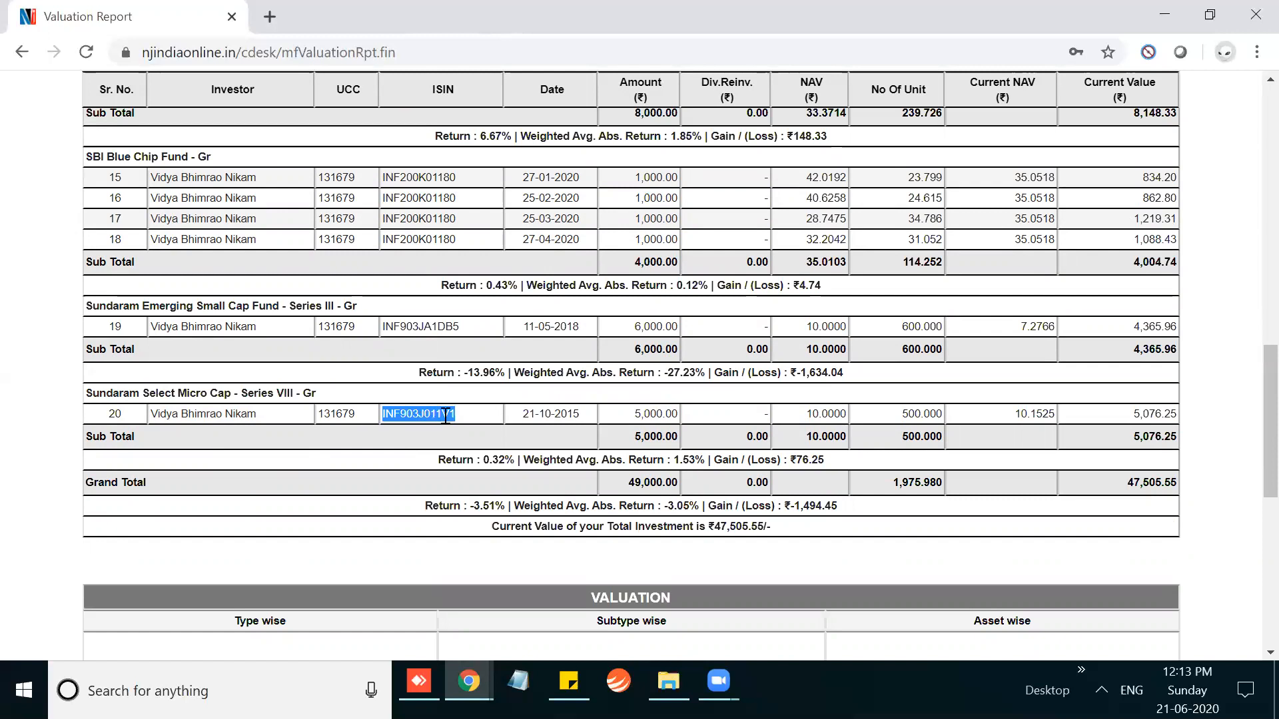
{"action": "scroll", "coordinate": [445, 413], "scroll_direction": "up", "scroll_amount": 12}
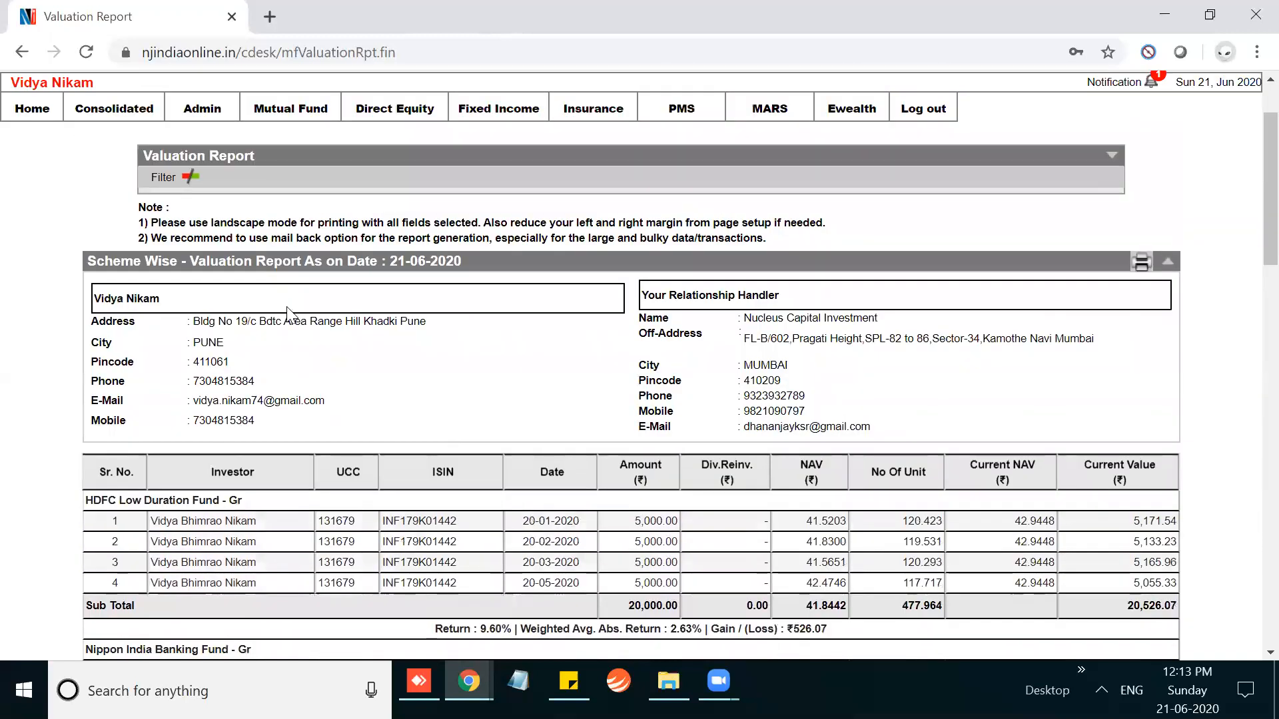
{"action": "left_click", "coordinate": [162, 176]}
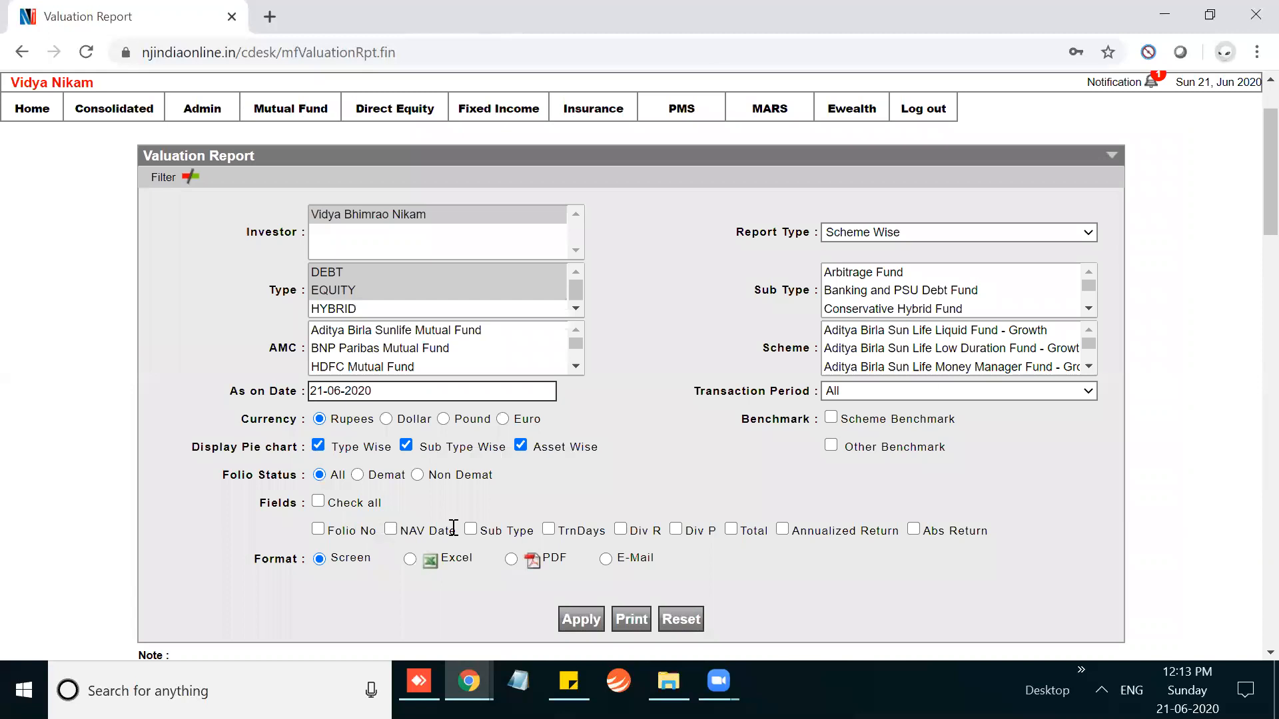
{"action": "left_click", "coordinate": [319, 529]}
{"action": "scroll", "coordinate": [357, 606], "scroll_direction": "up", "scroll_amount": 2}
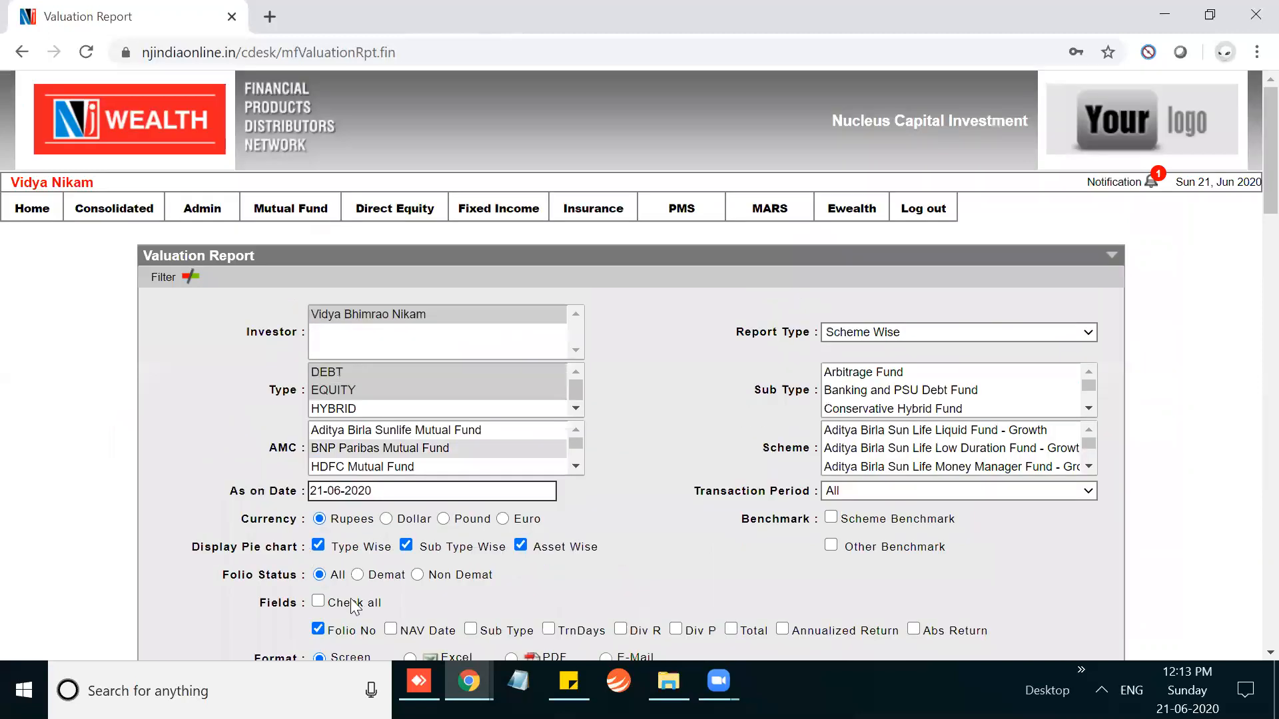
{"action": "scroll", "coordinate": [371, 454], "scroll_direction": "down", "scroll_amount": 3}
{"action": "left_click", "coordinate": [579, 519]}
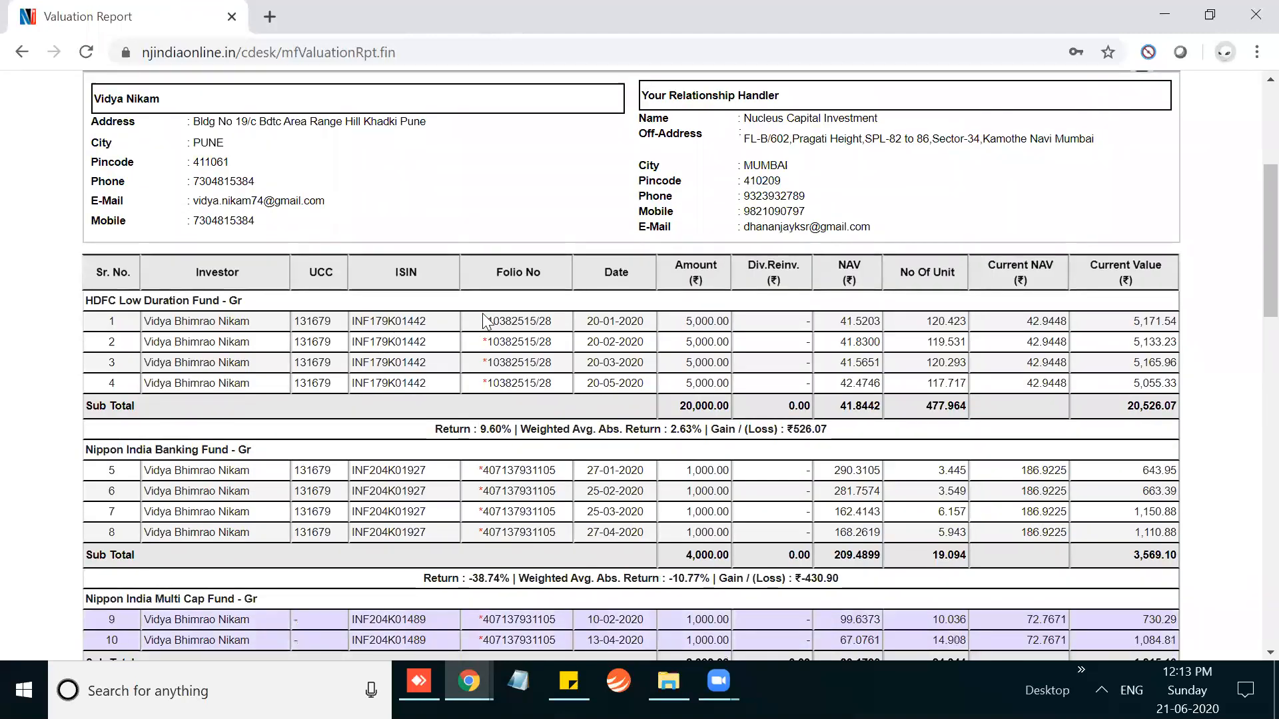
{"action": "left_click_drag", "start_coordinate": [481, 321], "coordinate": [556, 321]}
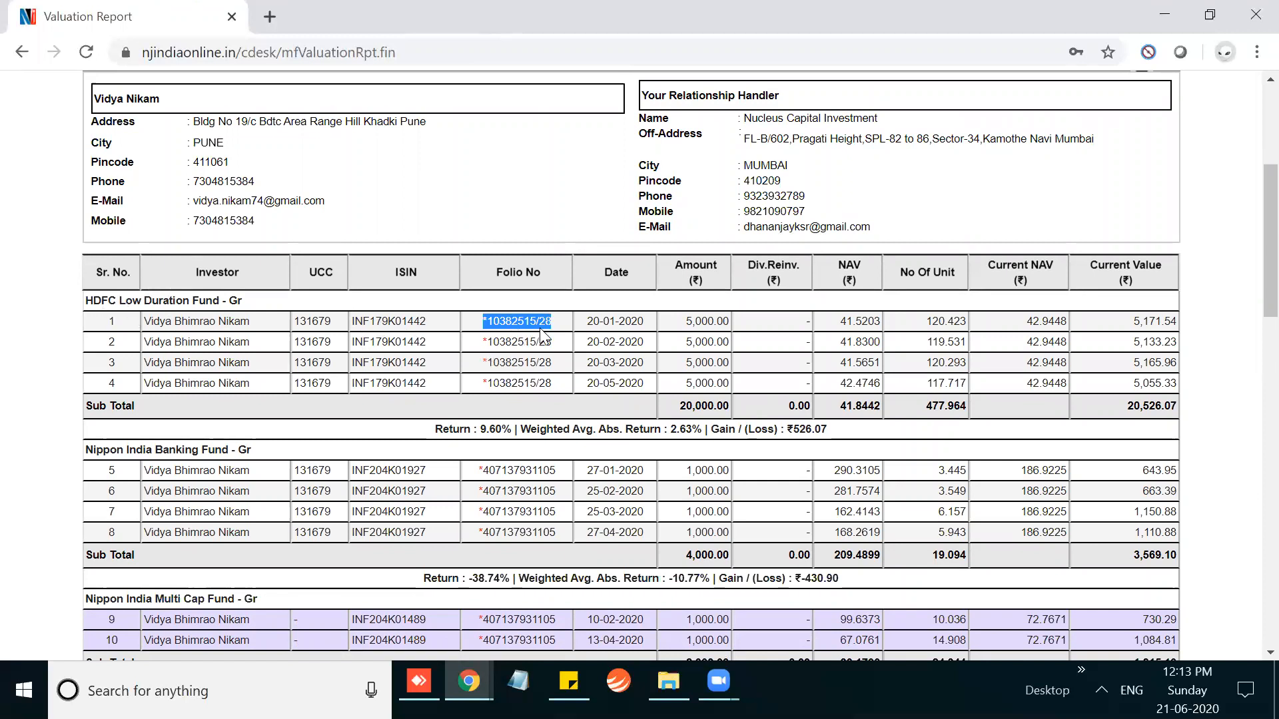
{"action": "scroll", "coordinate": [526, 337], "scroll_direction": "down", "scroll_amount": 1}
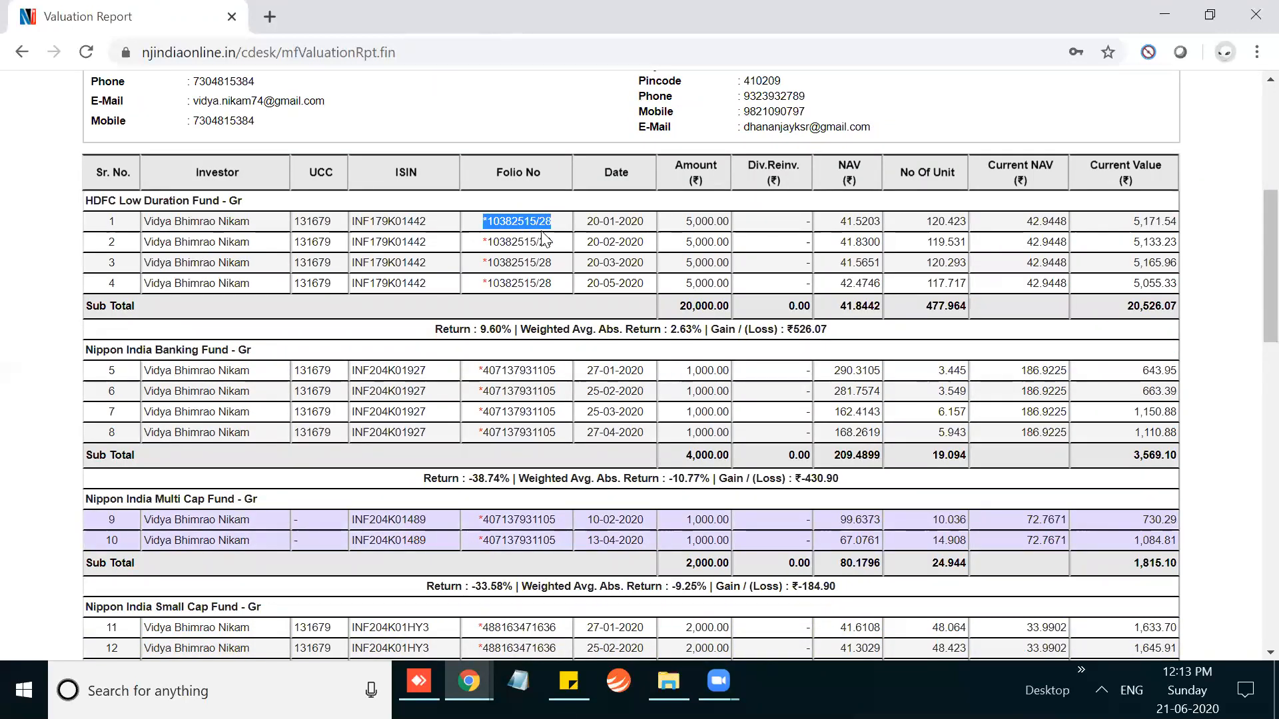
{"action": "scroll", "coordinate": [510, 373], "scroll_direction": "down", "scroll_amount": 1}
{"action": "scroll", "coordinate": [498, 390], "scroll_direction": "up", "scroll_amount": 4}
{"action": "scroll", "coordinate": [496, 389], "scroll_direction": "down", "scroll_amount": 4}
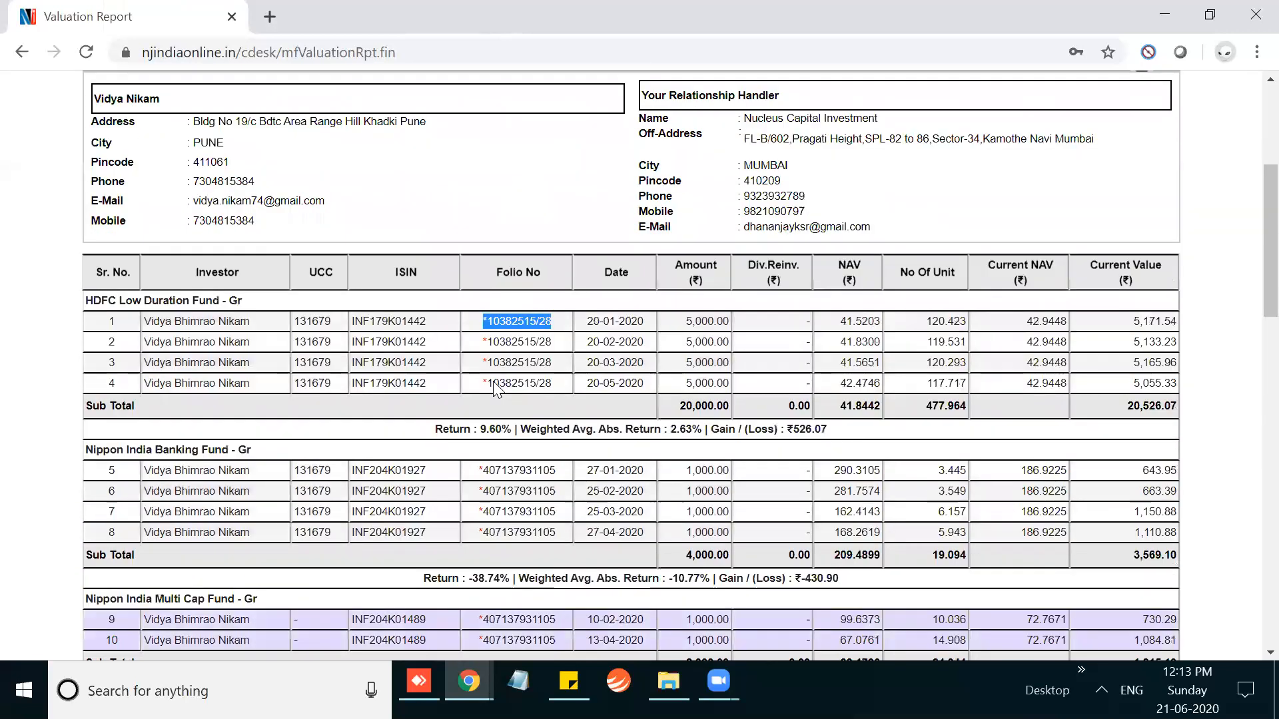
{"action": "left_click_drag", "start_coordinate": [478, 419], "coordinate": [556, 421]}
{"action": "left_click", "coordinate": [540, 437]}
{"action": "left_click_drag", "start_coordinate": [479, 291], "coordinate": [543, 294]}
{"action": "left_click", "coordinate": [296, 427]}
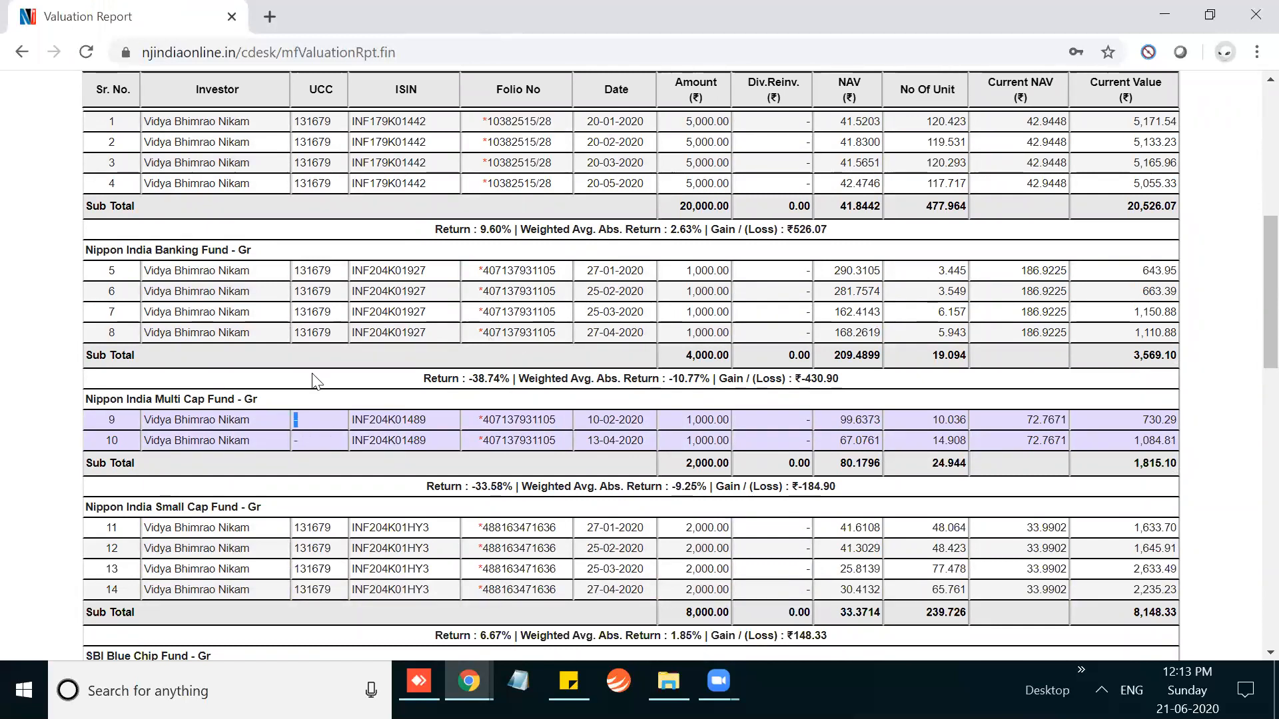
{"action": "left_click_drag", "start_coordinate": [332, 333], "coordinate": [303, 338]}
{"action": "left_click", "coordinate": [303, 338]}
{"action": "double_click", "coordinate": [308, 331]}
{"action": "scroll", "coordinate": [323, 340], "scroll_direction": "up", "scroll_amount": 5}
{"action": "scroll", "coordinate": [304, 434], "scroll_direction": "down", "scroll_amount": 2}
{"action": "scroll", "coordinate": [304, 434], "scroll_direction": "down", "scroll_amount": 1}
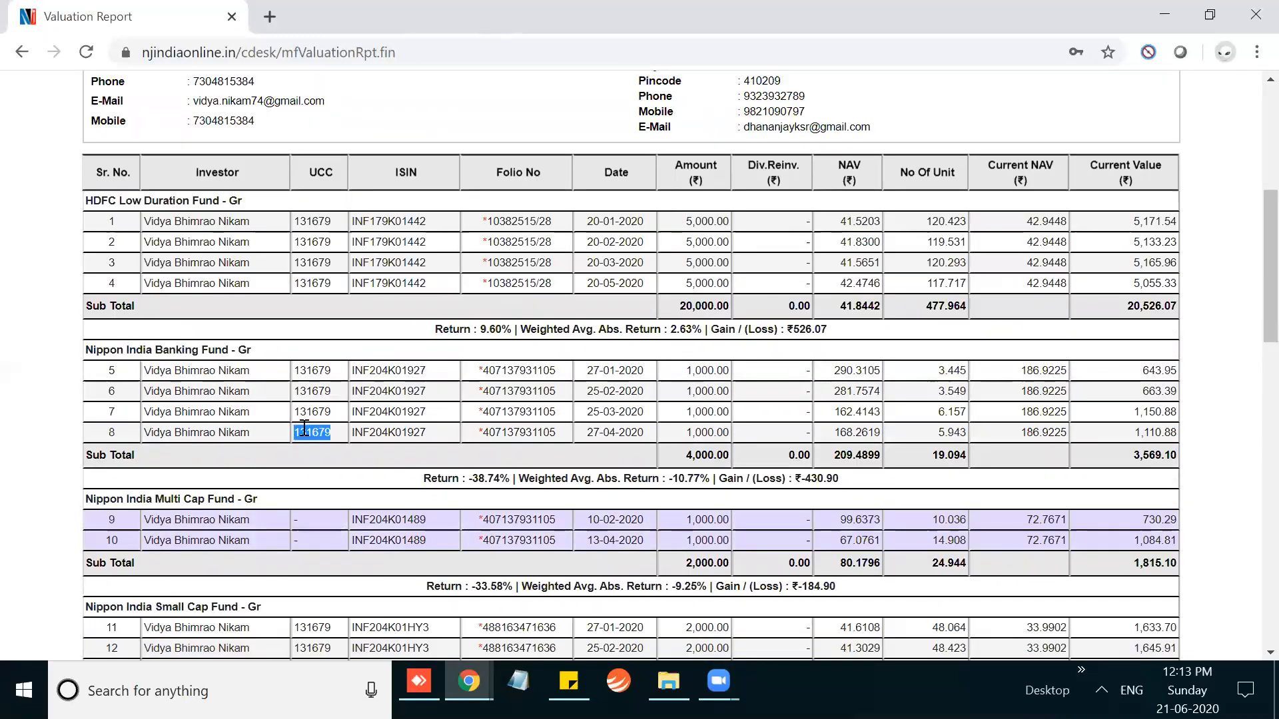
{"action": "double_click", "coordinate": [313, 222]}
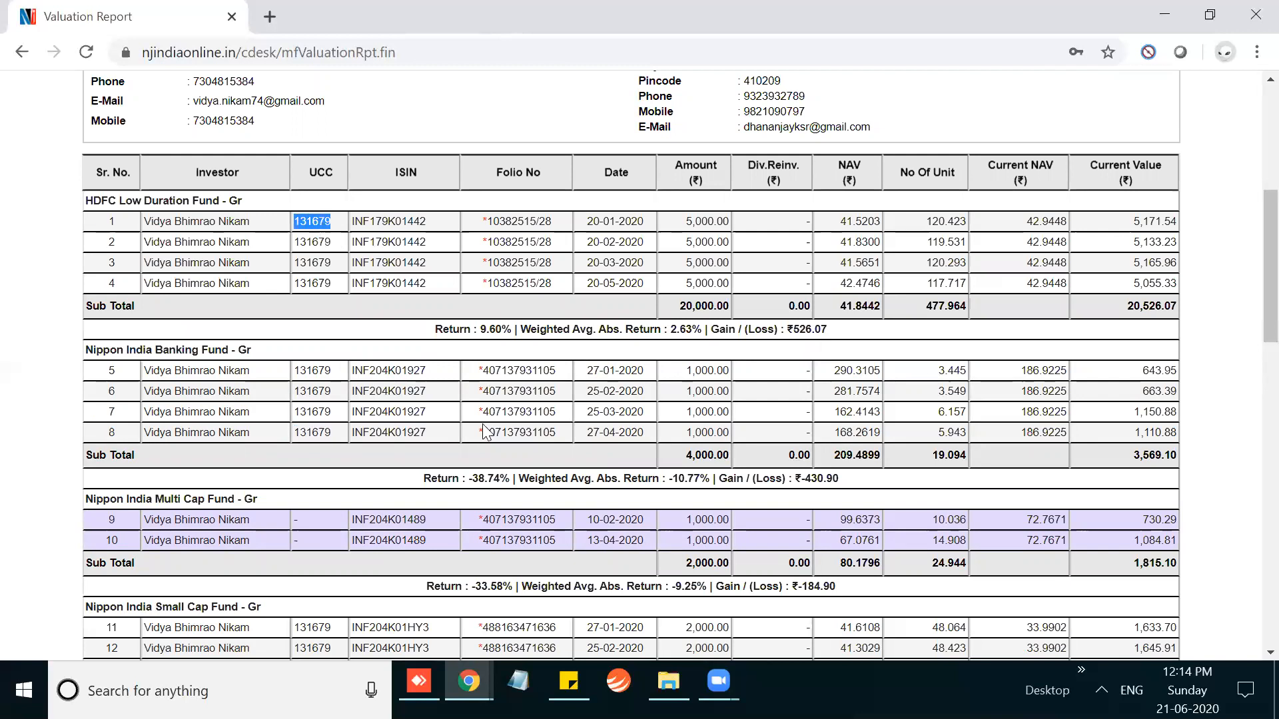
{"action": "left_click_drag", "start_coordinate": [376, 520], "coordinate": [383, 520]}
{"action": "scroll", "coordinate": [506, 566], "scroll_direction": "down", "scroll_amount": 1}
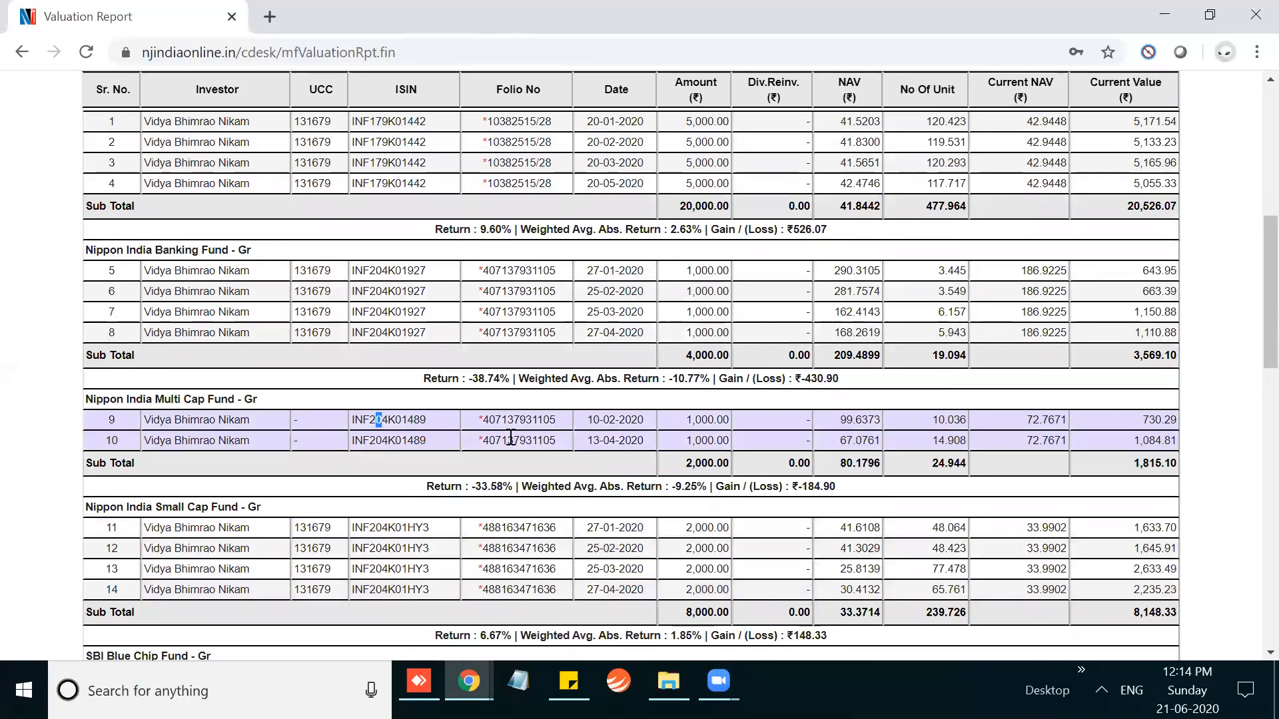
{"action": "left_click_drag", "start_coordinate": [483, 421], "coordinate": [553, 424]}
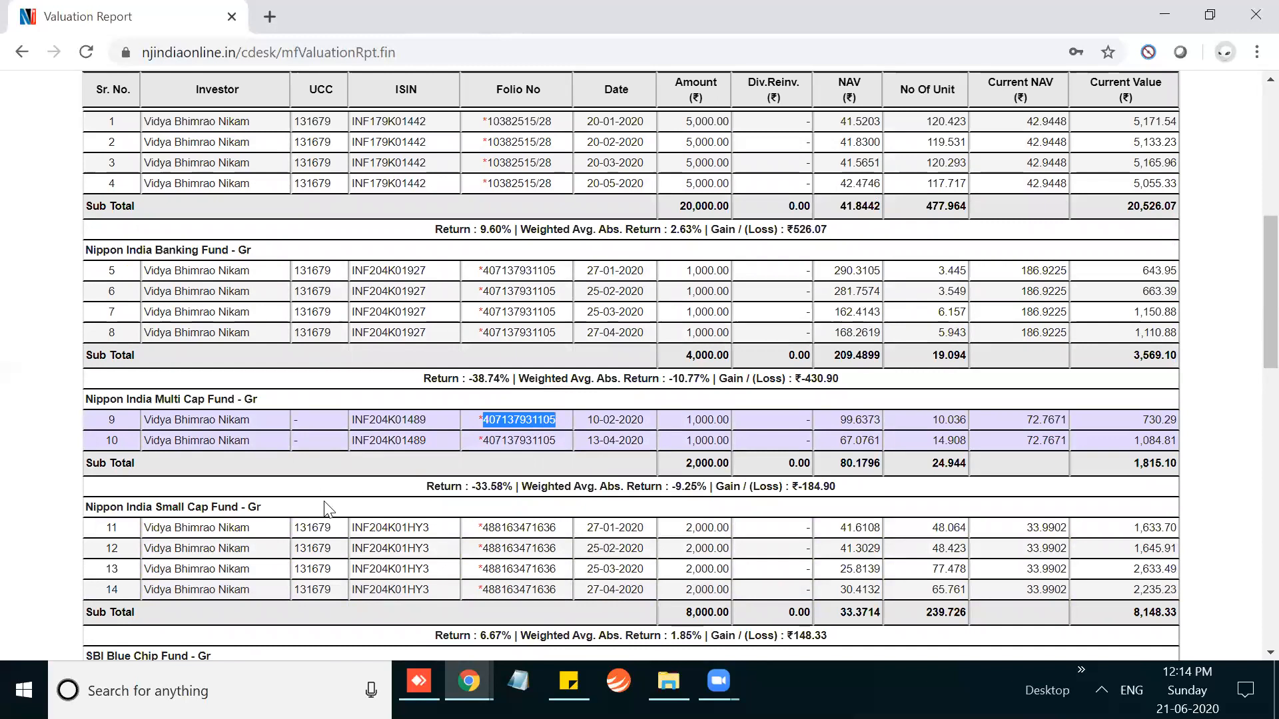
{"action": "scroll", "coordinate": [327, 510], "scroll_direction": "down", "scroll_amount": 5}
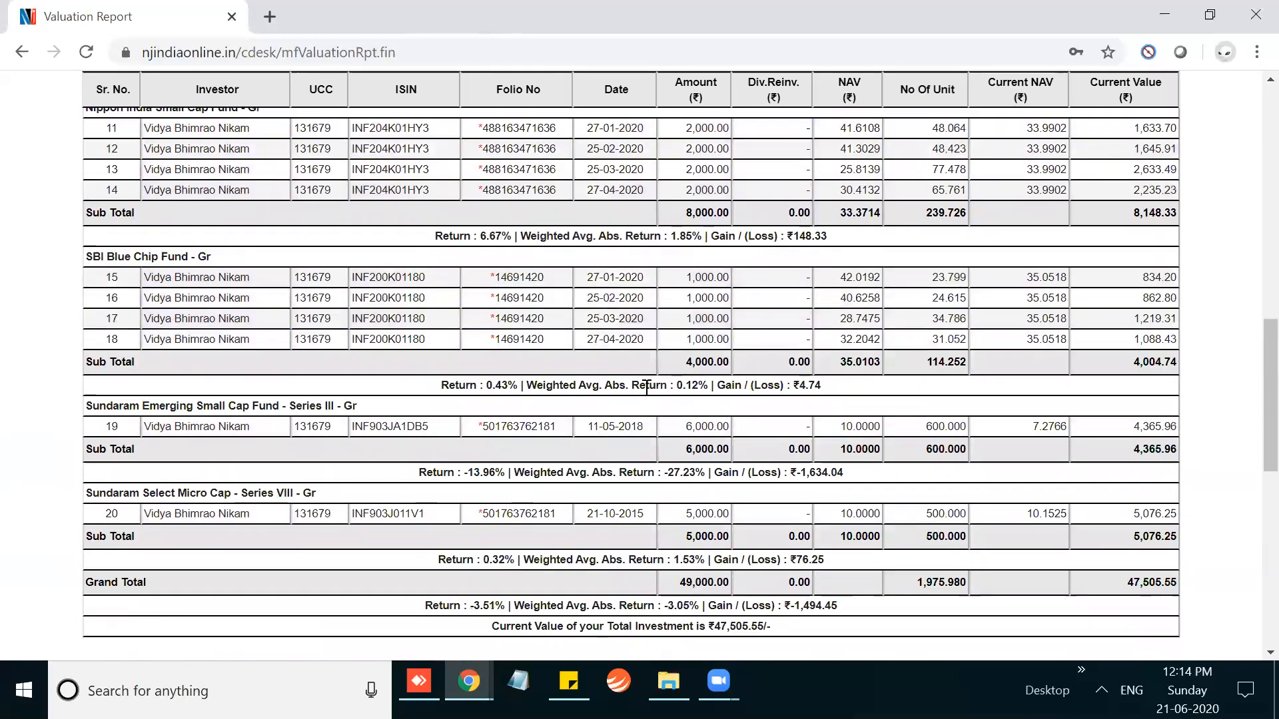
{"action": "scroll", "coordinate": [646, 386], "scroll_direction": "down", "scroll_amount": 3}
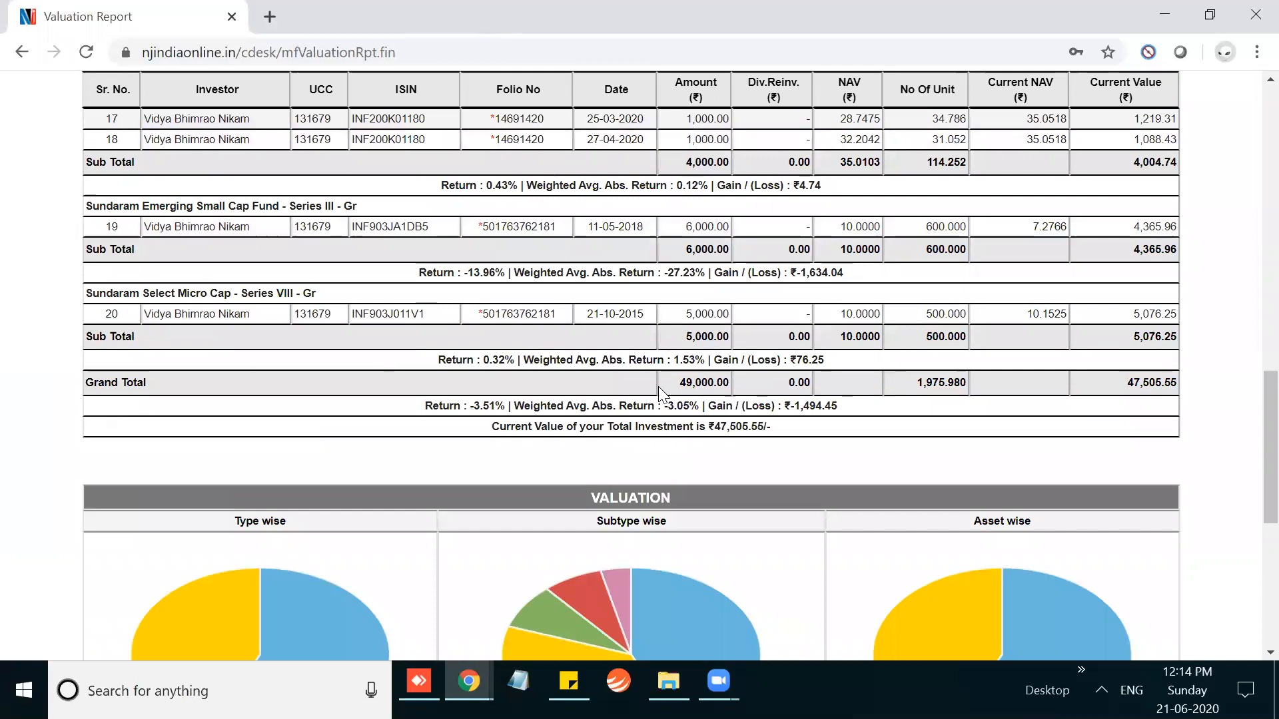
{"action": "scroll", "coordinate": [658, 386], "scroll_direction": "up", "scroll_amount": 1}
{"action": "scroll", "coordinate": [659, 393], "scroll_direction": "down", "scroll_amount": 1}
{"action": "scroll", "coordinate": [658, 393], "scroll_direction": "up", "scroll_amount": 1}
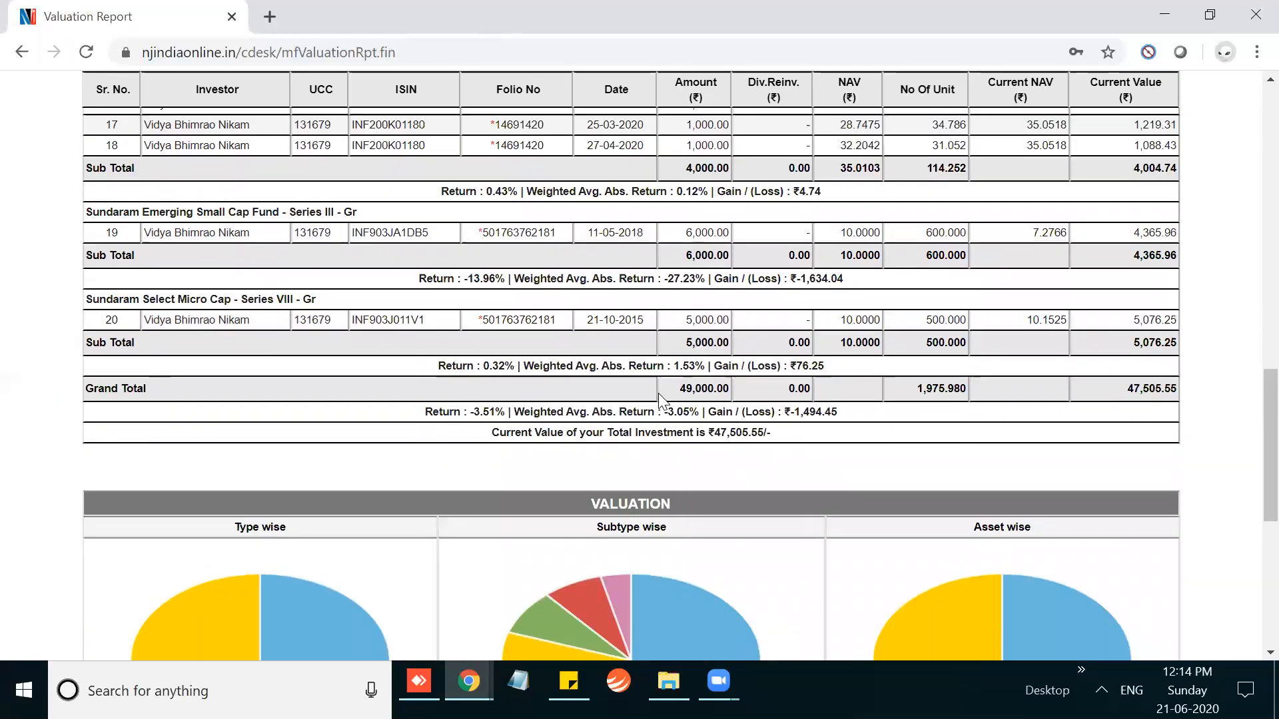
{"action": "scroll", "coordinate": [658, 398], "scroll_direction": "up", "scroll_amount": 12}
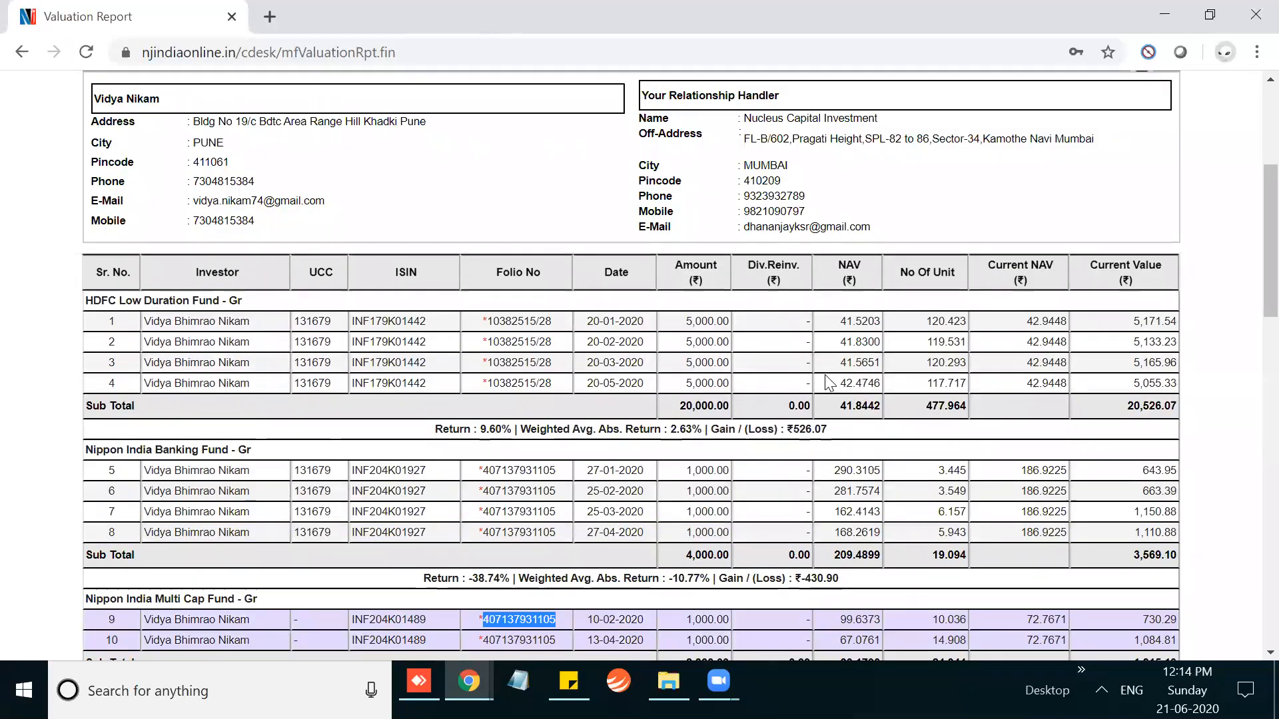
{"action": "scroll", "coordinate": [793, 400], "scroll_direction": "down", "scroll_amount": 10}
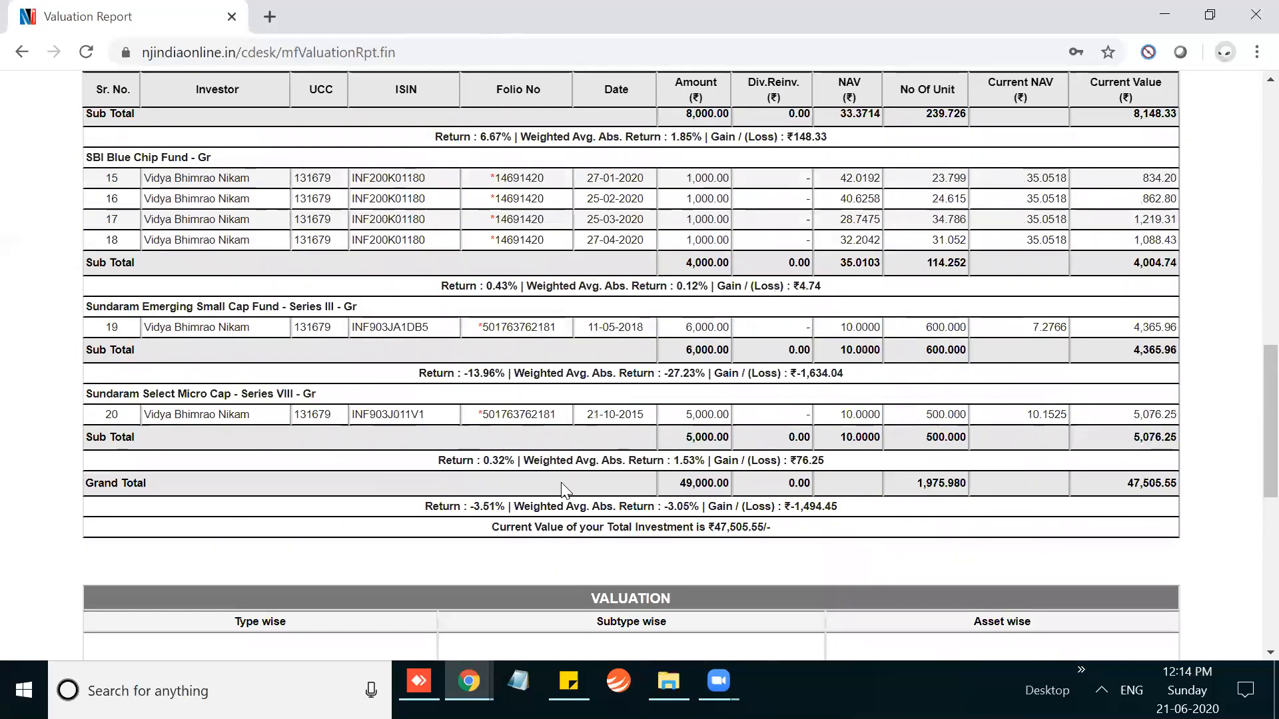
{"action": "left_click_drag", "start_coordinate": [686, 482], "coordinate": [733, 476]}
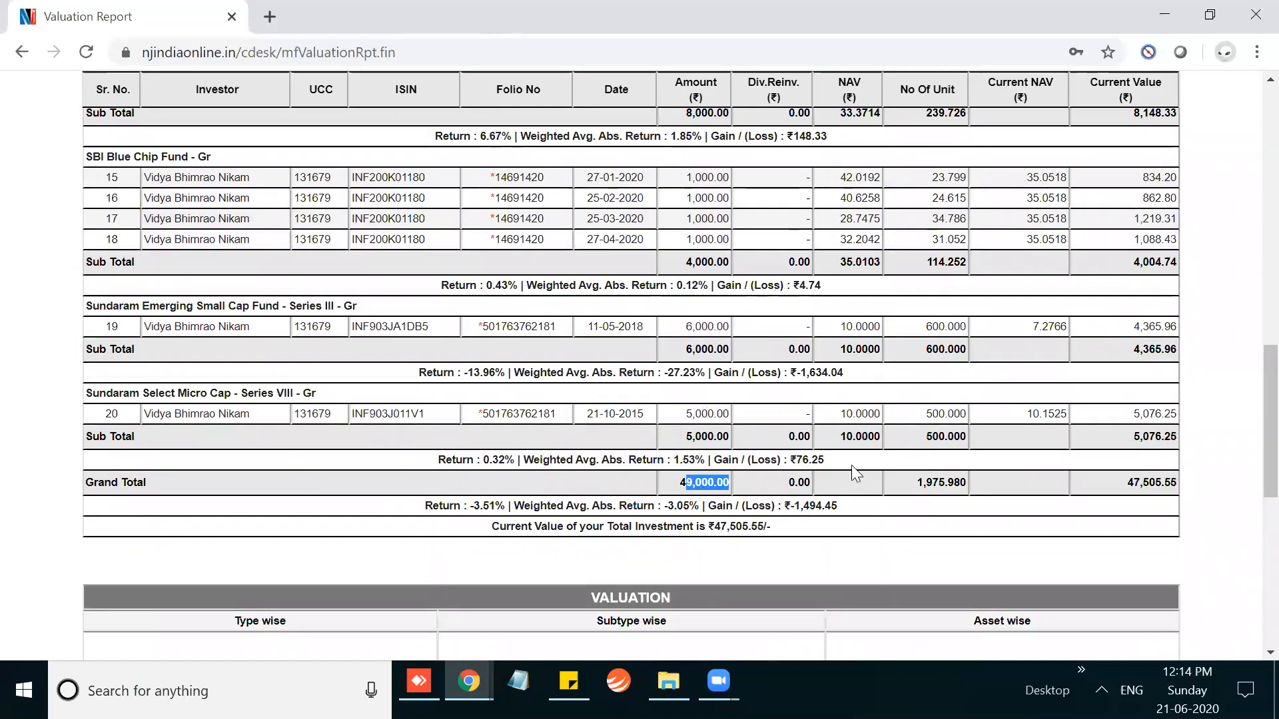
{"action": "left_click_drag", "start_coordinate": [1129, 481], "coordinate": [1185, 478]}
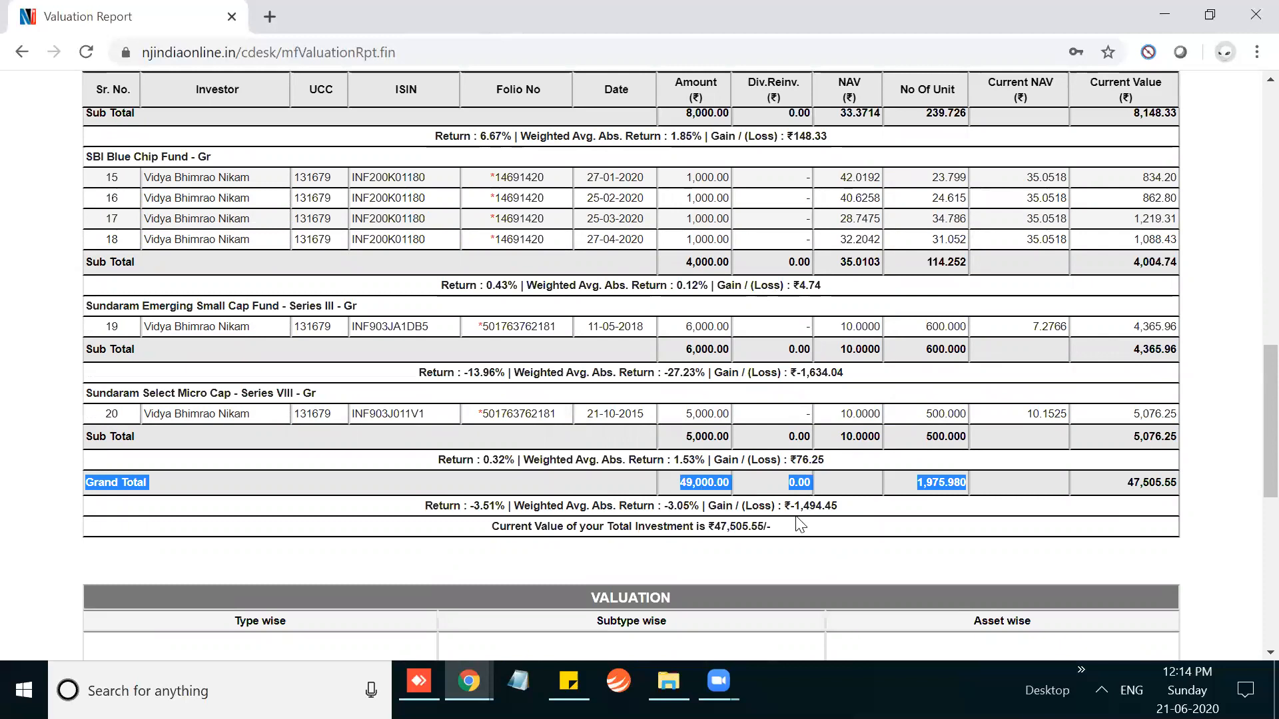
{"action": "left_click", "coordinate": [865, 554]}
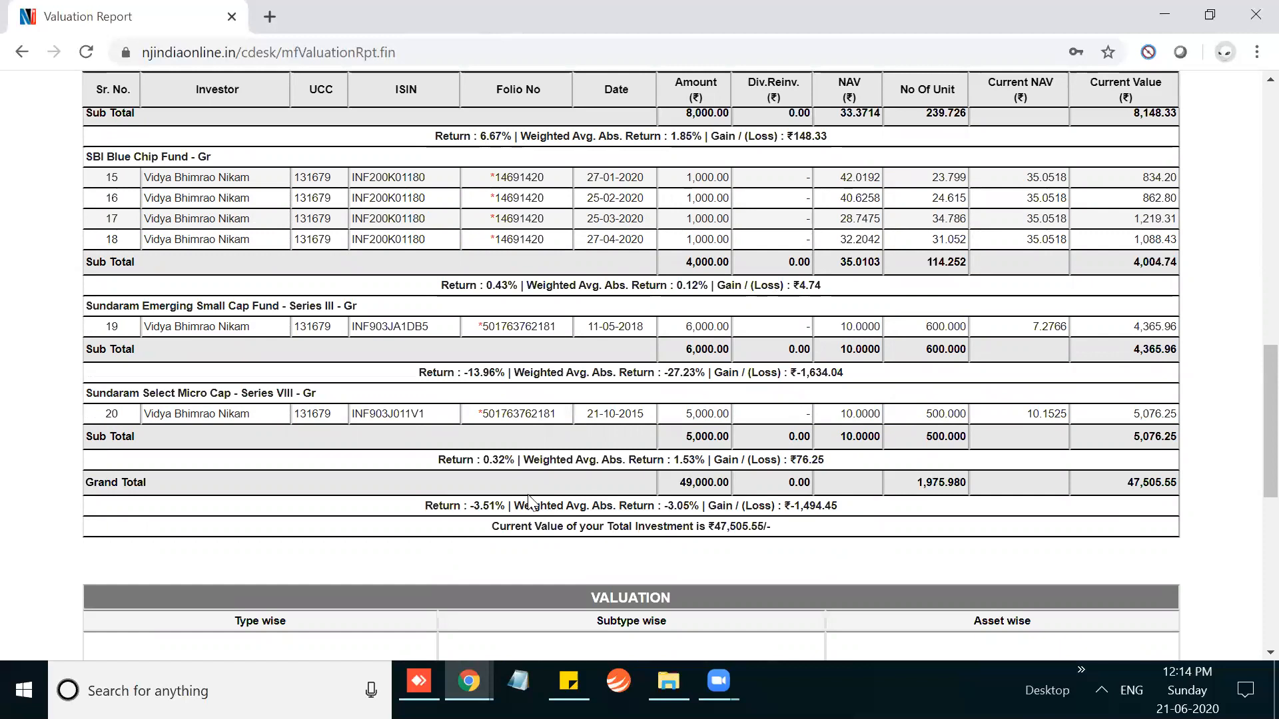
{"action": "scroll", "coordinate": [563, 506], "scroll_direction": "up", "scroll_amount": 6}
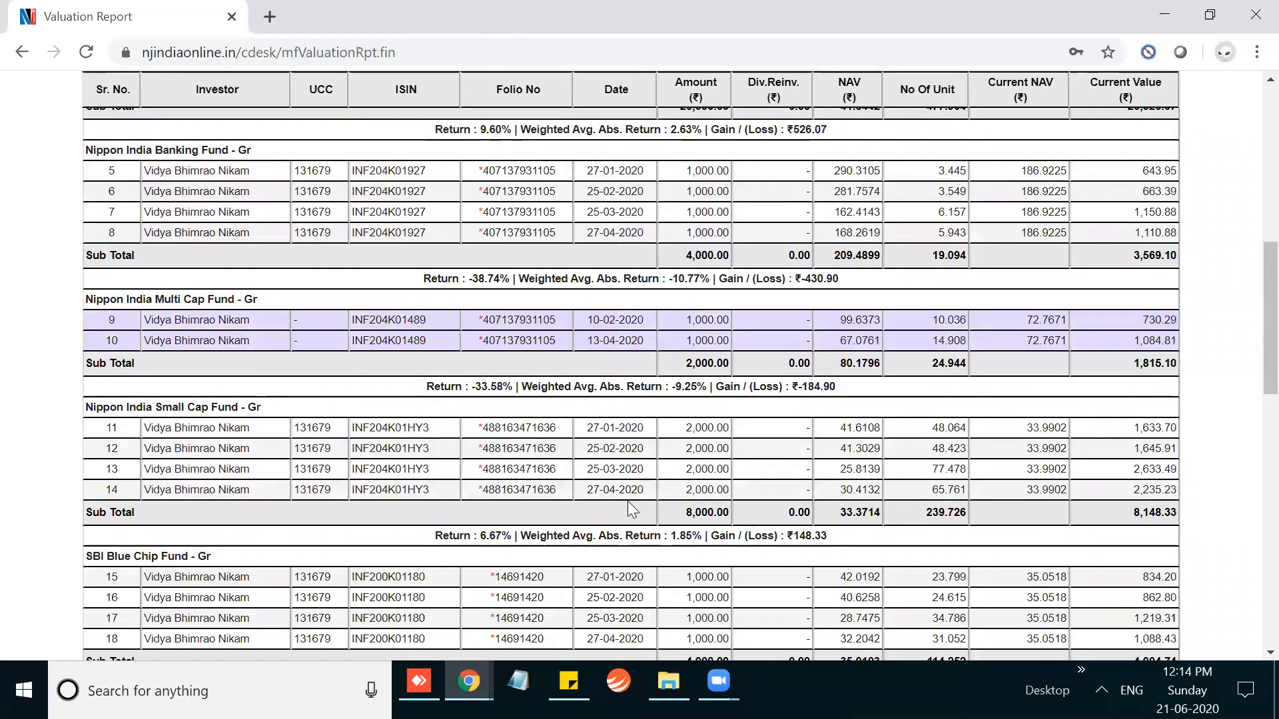
{"action": "scroll", "coordinate": [626, 507], "scroll_direction": "up", "scroll_amount": 2}
{"action": "scroll", "coordinate": [613, 491], "scroll_direction": "up", "scroll_amount": 5}
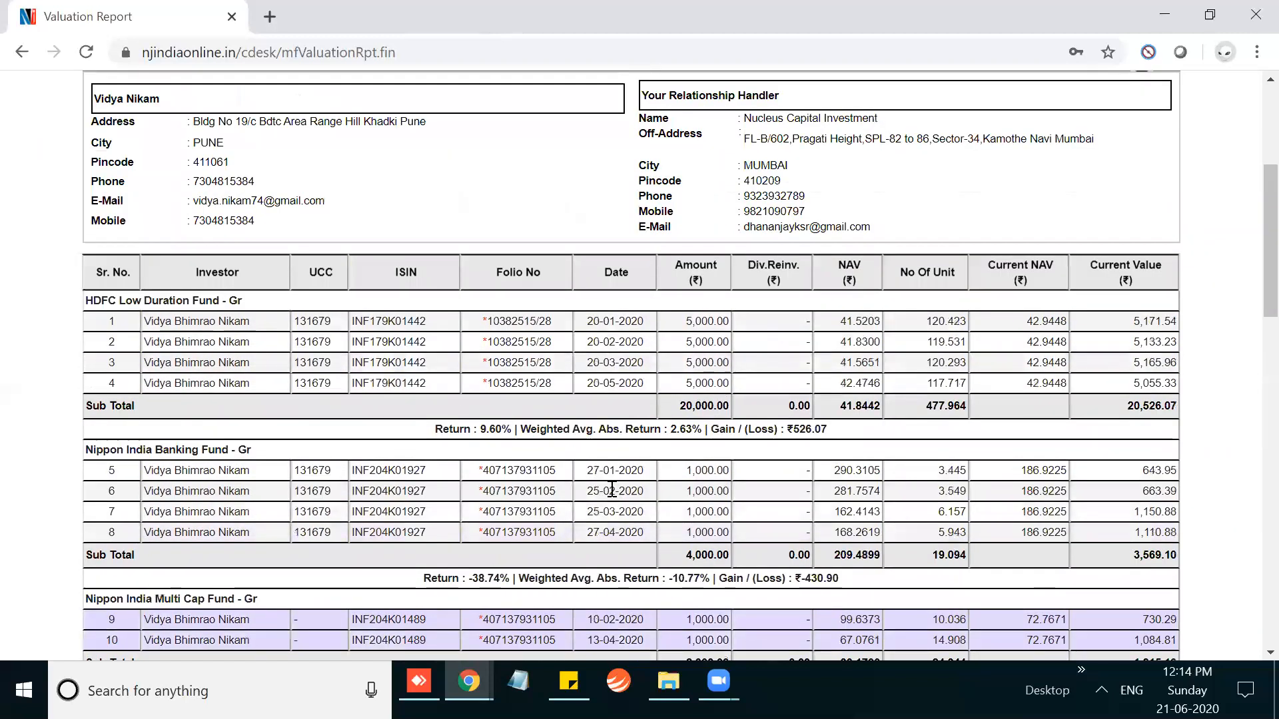
{"action": "scroll", "coordinate": [610, 488], "scroll_direction": "up", "scroll_amount": 4}
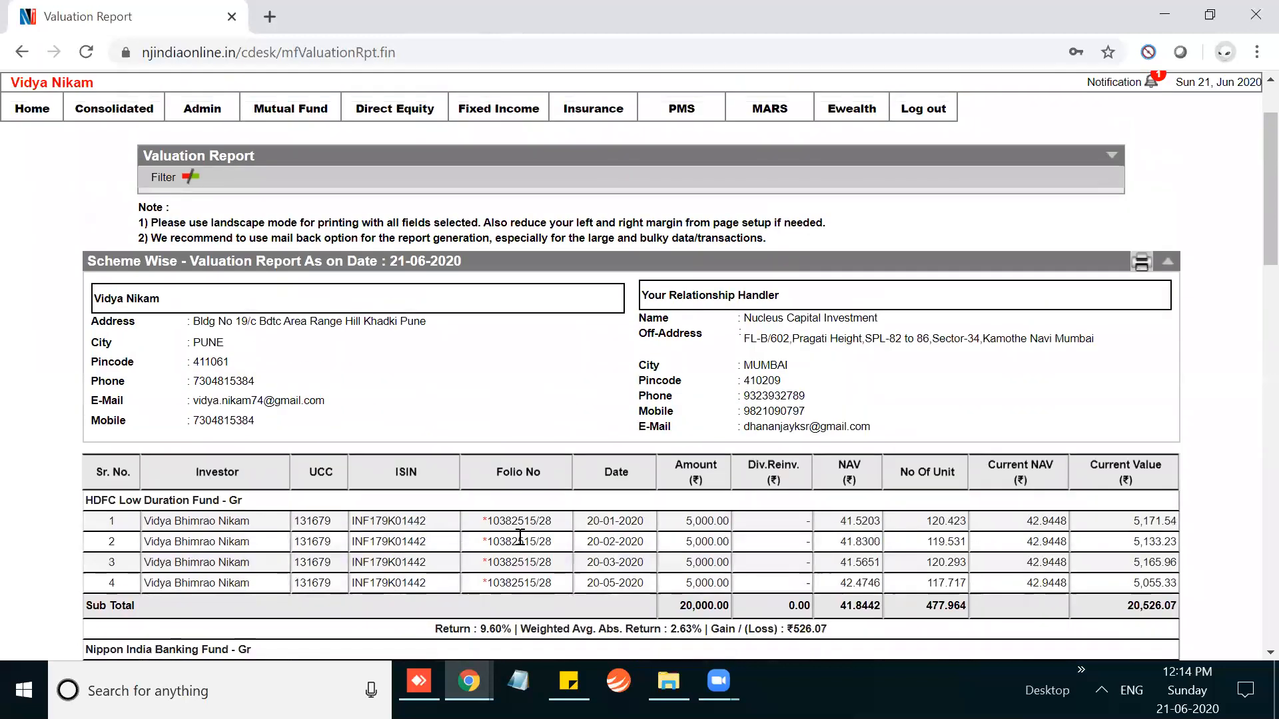
- Generate the Customized Profit & Loss Report for financial year 2017-2018
{"action": "mouse_move", "coordinate": [269, 209]}
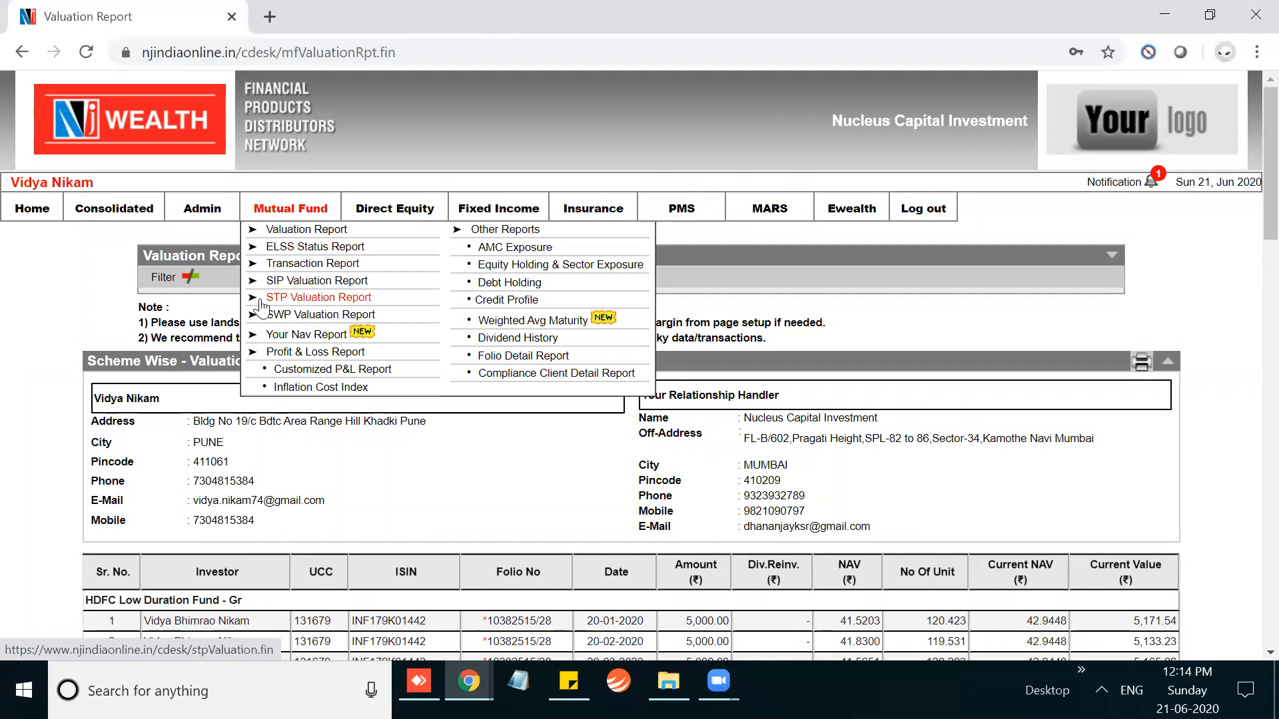
{"action": "left_click", "coordinate": [294, 371]}
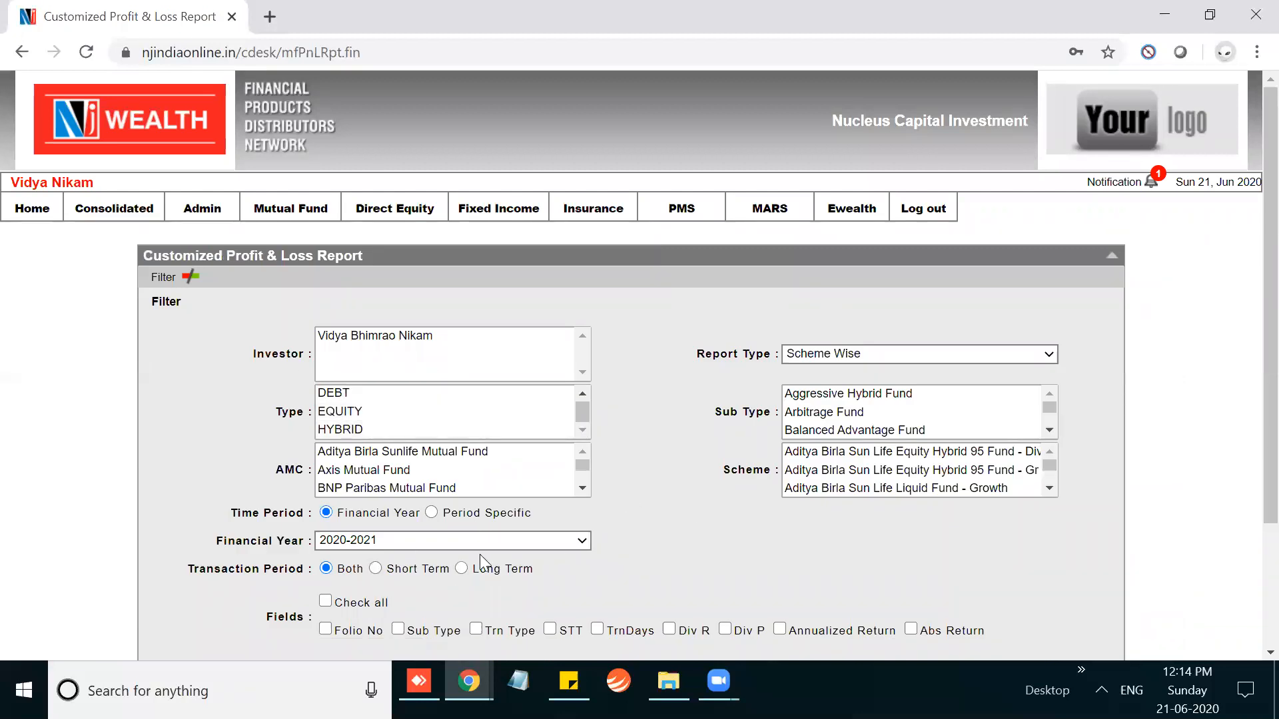
{"action": "scroll", "coordinate": [689, 490], "scroll_direction": "down", "scroll_amount": 2}
{"action": "left_click", "coordinate": [484, 445]}
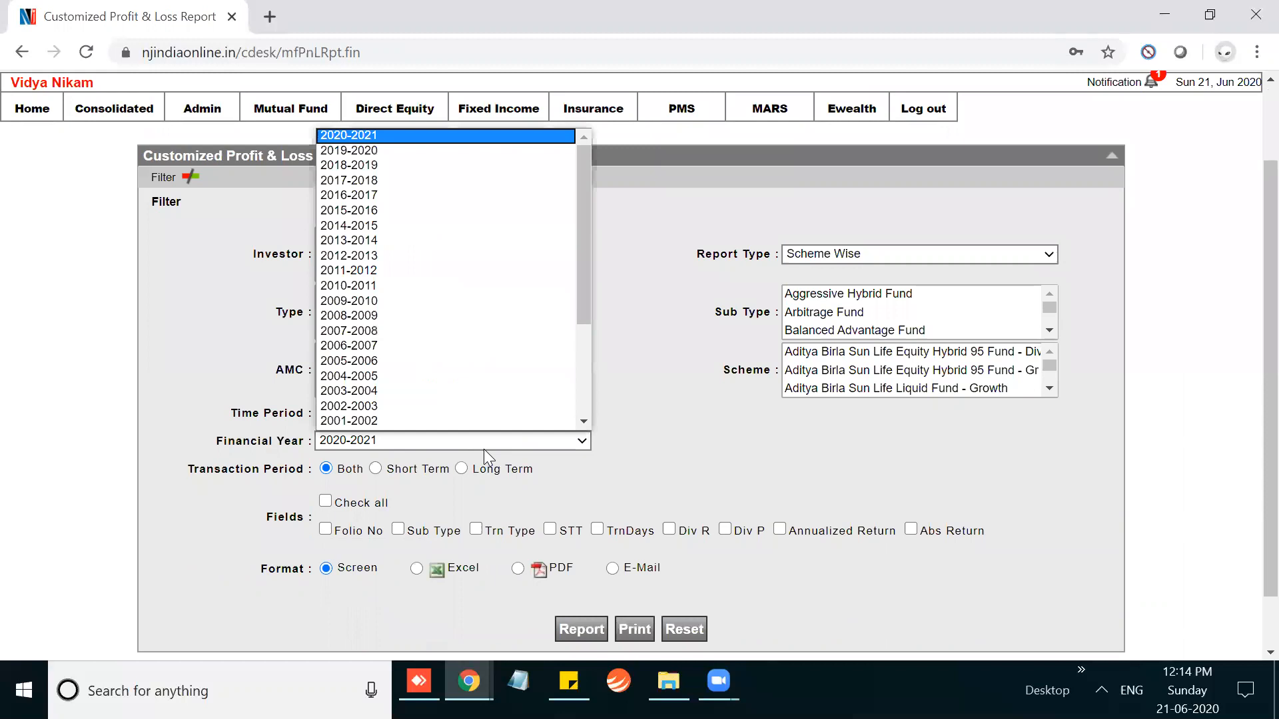
{"action": "scroll", "coordinate": [403, 159], "scroll_direction": "down", "scroll_amount": 1}
{"action": "left_click", "coordinate": [400, 166]}
{"action": "scroll", "coordinate": [698, 465], "scroll_direction": "down", "scroll_amount": 2}
{"action": "left_click", "coordinate": [573, 563]}
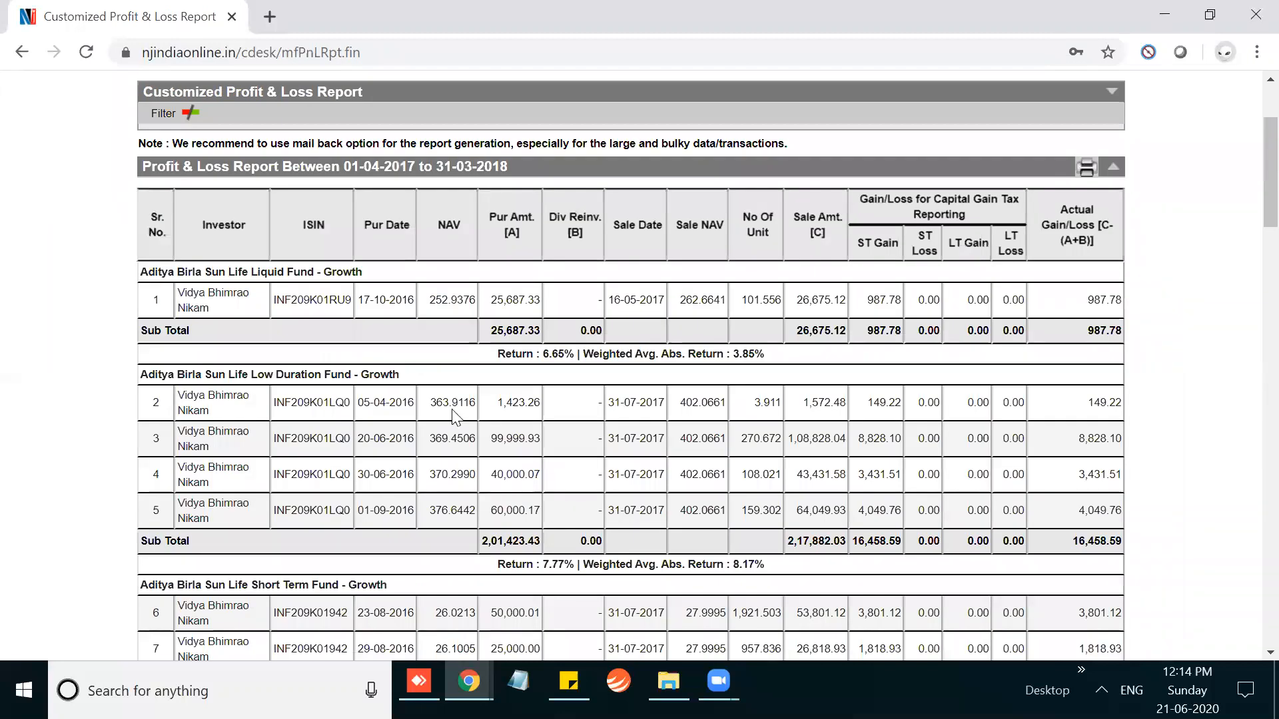
- Review the report rows, highlighting row 2's purchase date and 31-07-2017 sale date
{"action": "scroll", "coordinate": [455, 418], "scroll_direction": "up", "scroll_amount": 2}
{"action": "scroll", "coordinate": [475, 344], "scroll_direction": "down", "scroll_amount": 10}
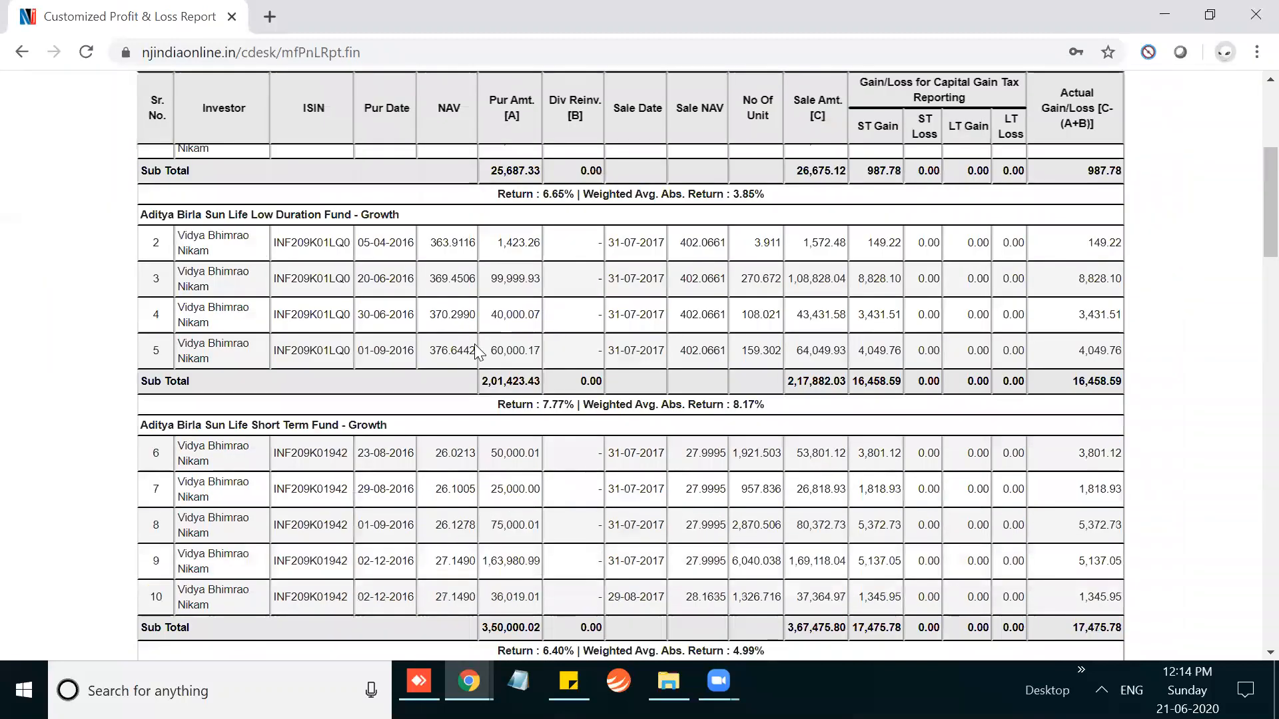
{"action": "scroll", "coordinate": [483, 370], "scroll_direction": "up", "scroll_amount": 5}
{"action": "scroll", "coordinate": [483, 370], "scroll_direction": "up", "scroll_amount": 2}
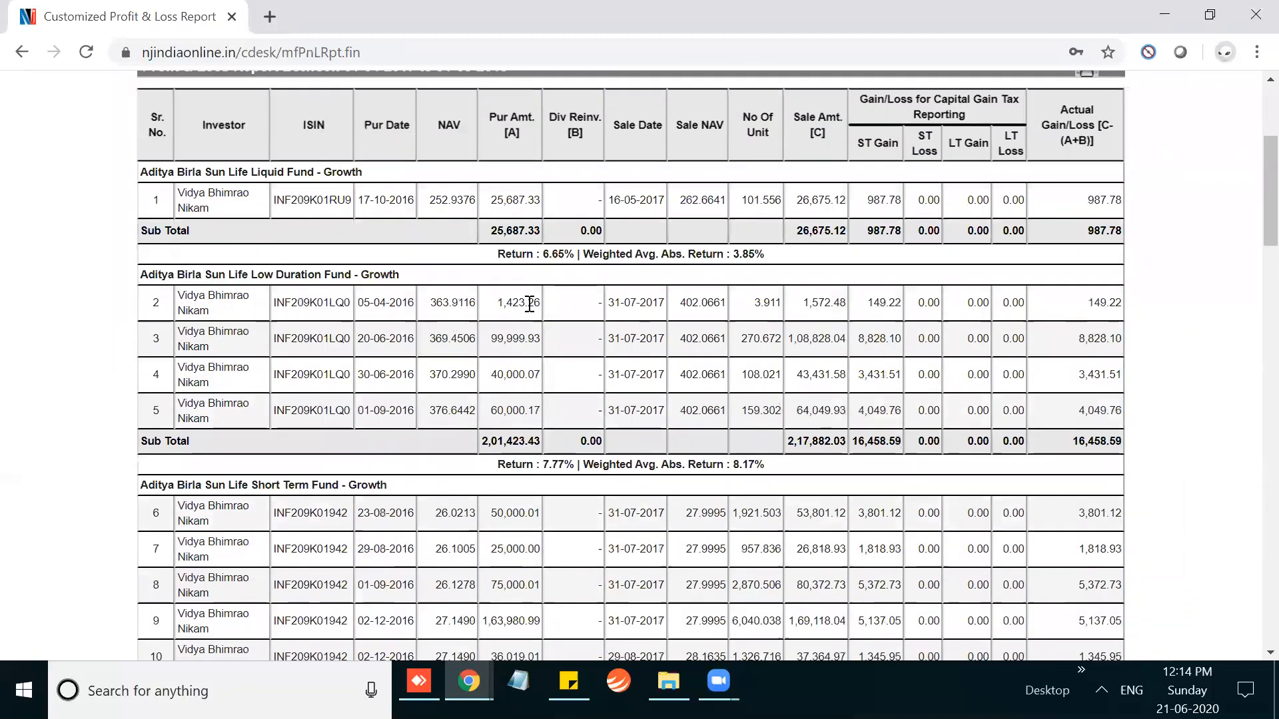
{"action": "left_click_drag", "start_coordinate": [358, 303], "coordinate": [396, 303]}
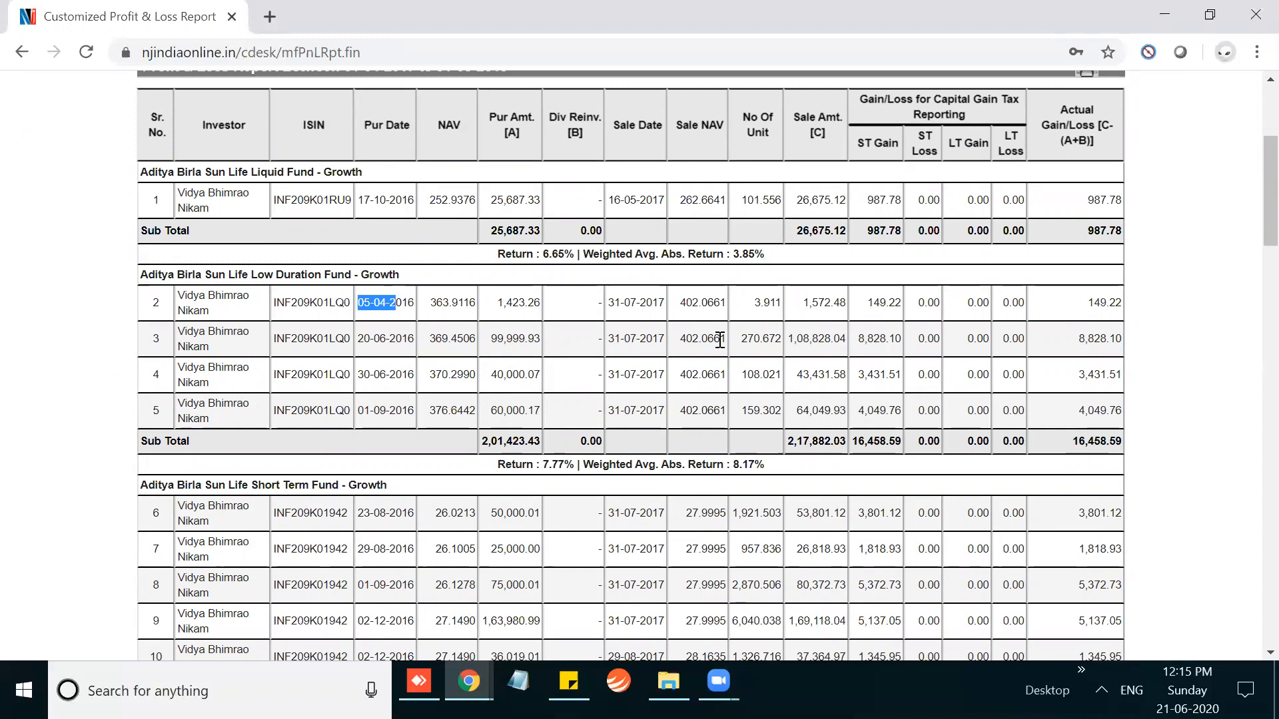
{"action": "left_click_drag", "start_coordinate": [608, 302], "coordinate": [663, 305]}
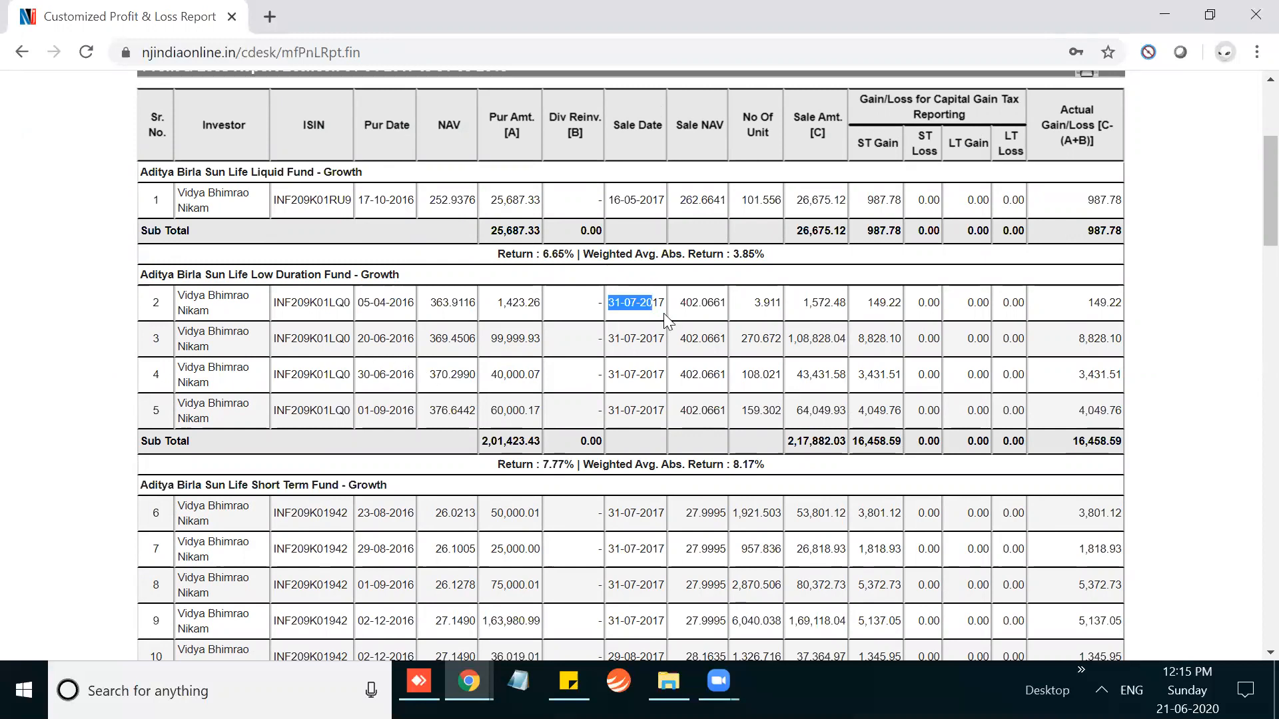
{"action": "left_click", "coordinate": [595, 174]}
{"action": "left_click_drag", "start_coordinate": [619, 114], "coordinate": [681, 116]}
{"action": "scroll", "coordinate": [595, 375], "scroll_direction": "down", "scroll_amount": 1}
{"action": "scroll", "coordinate": [595, 376], "scroll_direction": "down", "scroll_amount": 14}
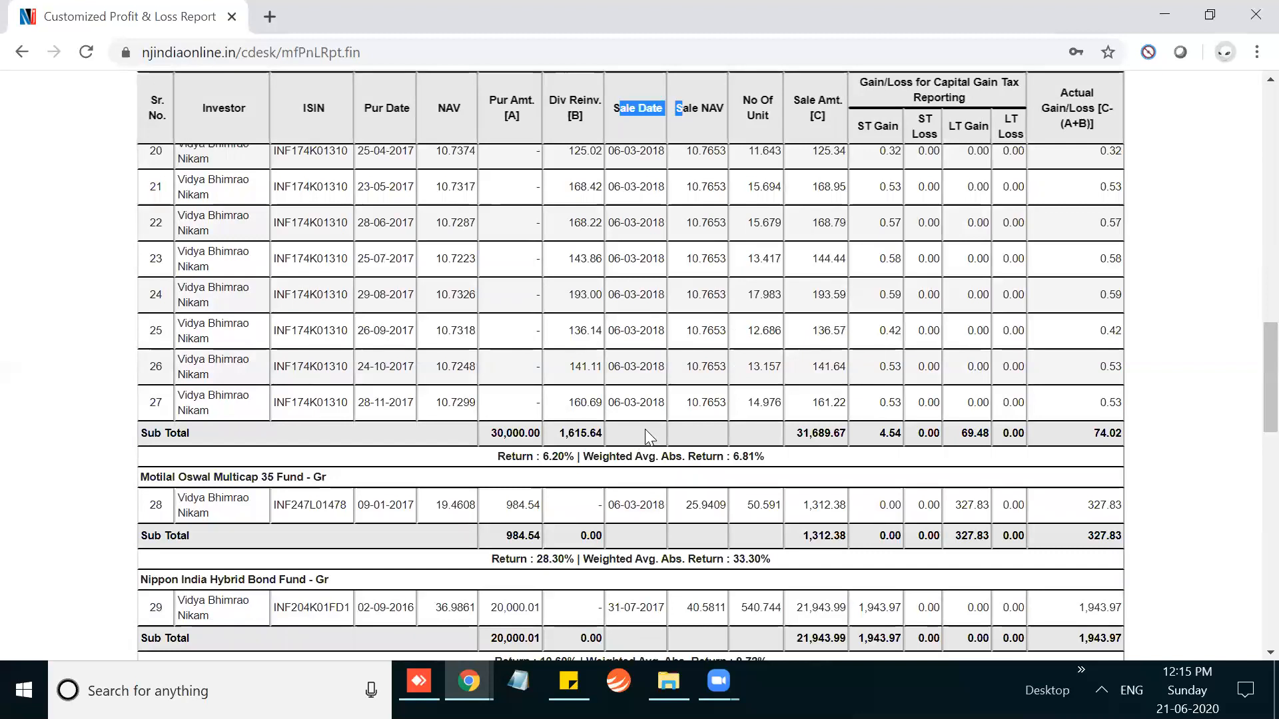
{"action": "scroll", "coordinate": [650, 438], "scroll_direction": "down", "scroll_amount": 3}
{"action": "scroll", "coordinate": [651, 445], "scroll_direction": "down", "scroll_amount": 2}
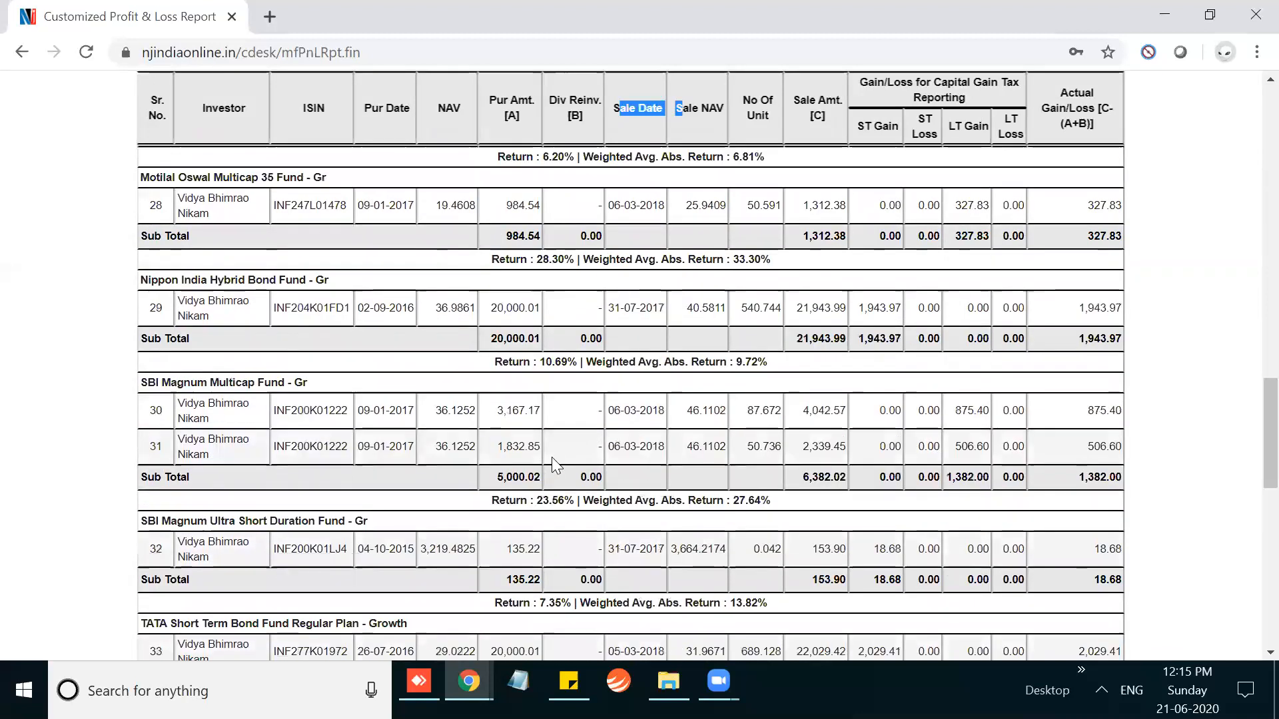
- Review the SBI Magnum Multicap Fund section and its 42,015.69 total short-term gain
{"action": "left_click_drag", "start_coordinate": [141, 383], "coordinate": [259, 403]}
{"action": "left_click", "coordinate": [253, 385]}
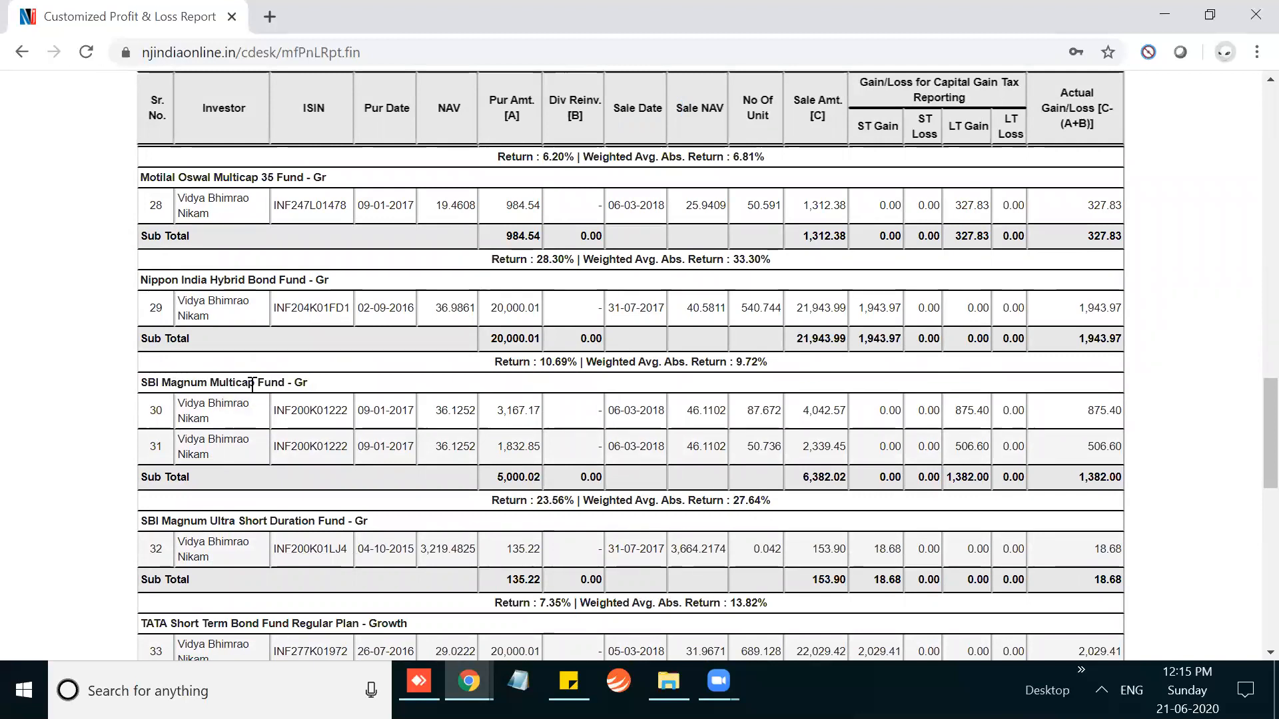
{"action": "left_click_drag", "start_coordinate": [252, 383], "coordinate": [277, 394]}
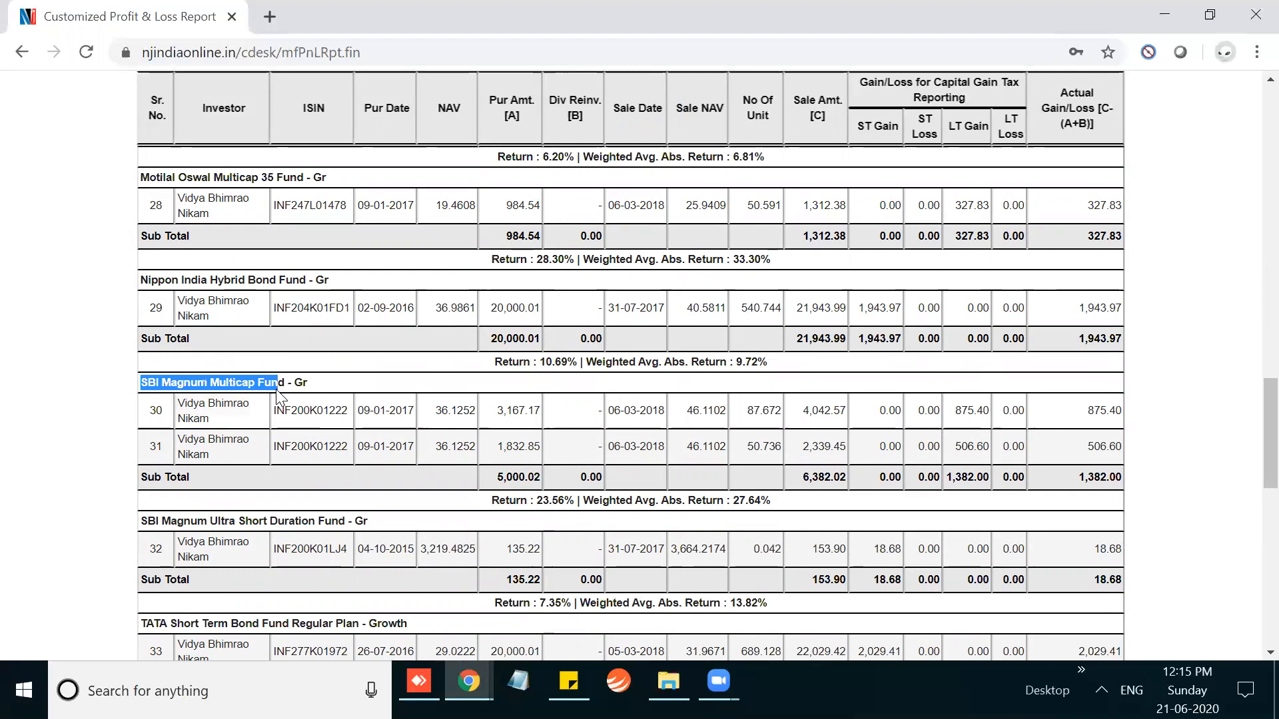
{"action": "left_click", "coordinate": [708, 386]}
{"action": "scroll", "coordinate": [698, 426], "scroll_direction": "down", "scroll_amount": 3}
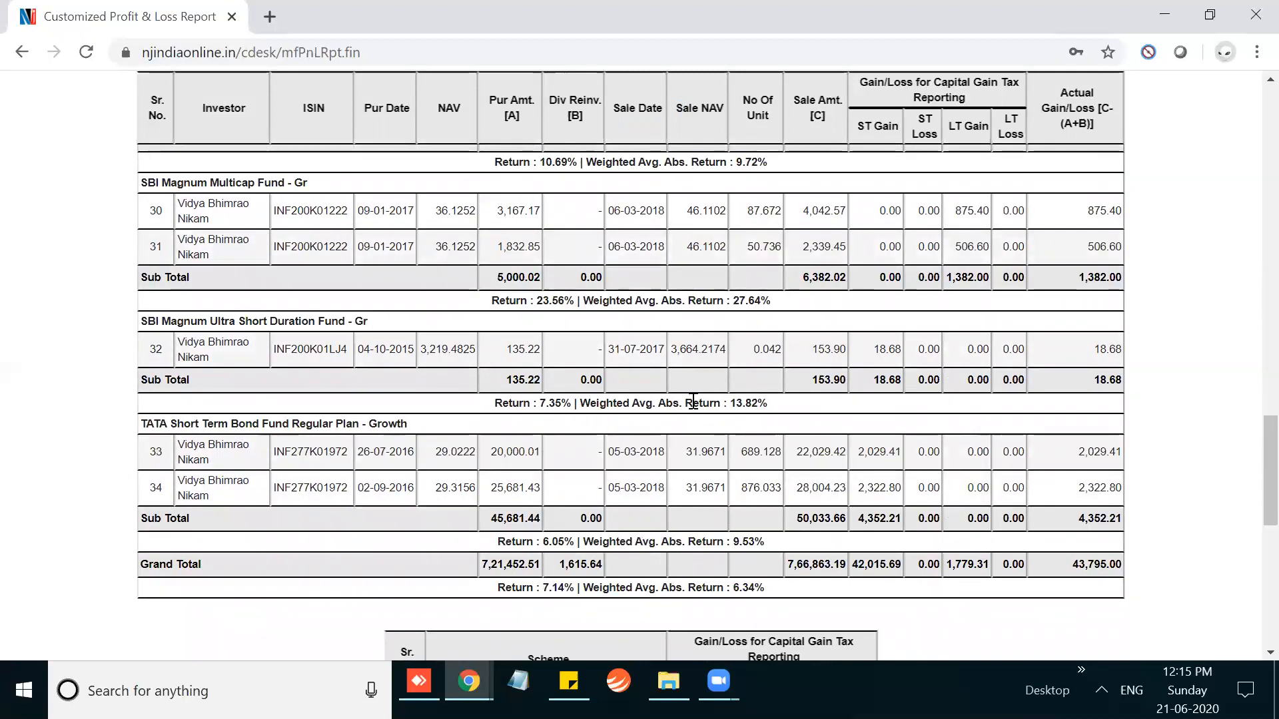
{"action": "scroll", "coordinate": [692, 402], "scroll_direction": "down", "scroll_amount": 6}
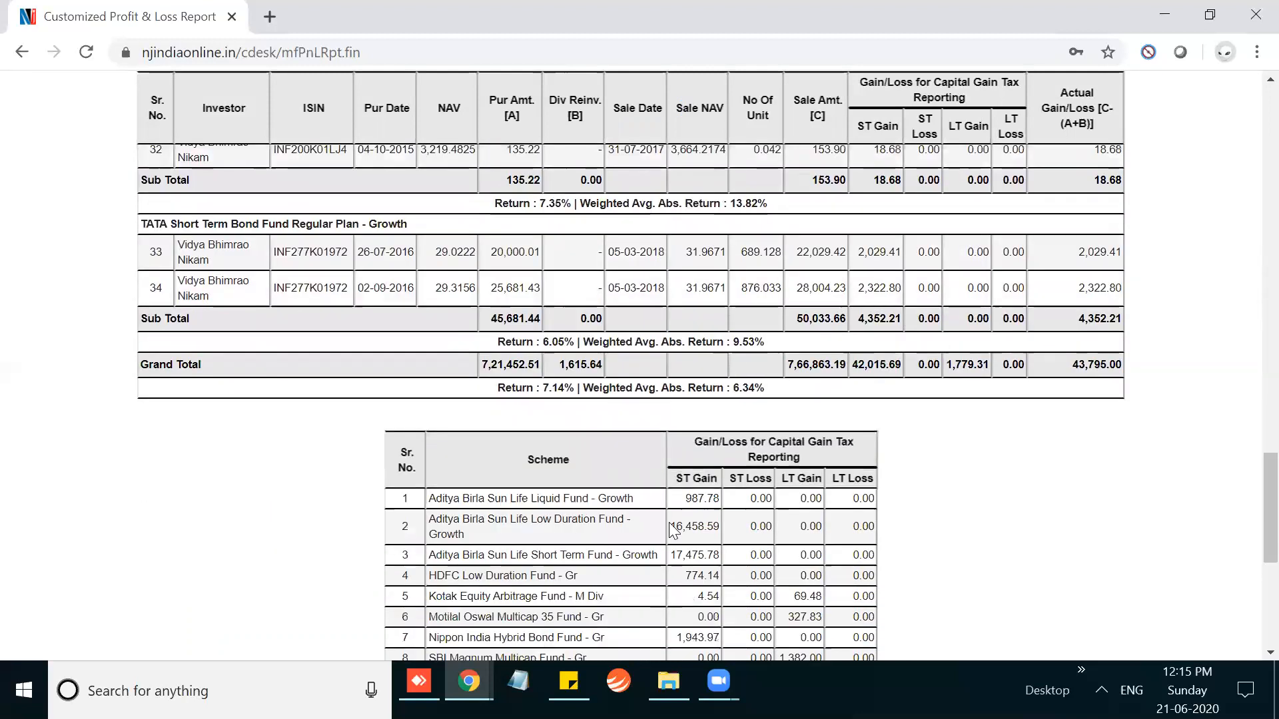
{"action": "double_click", "coordinate": [688, 538]}
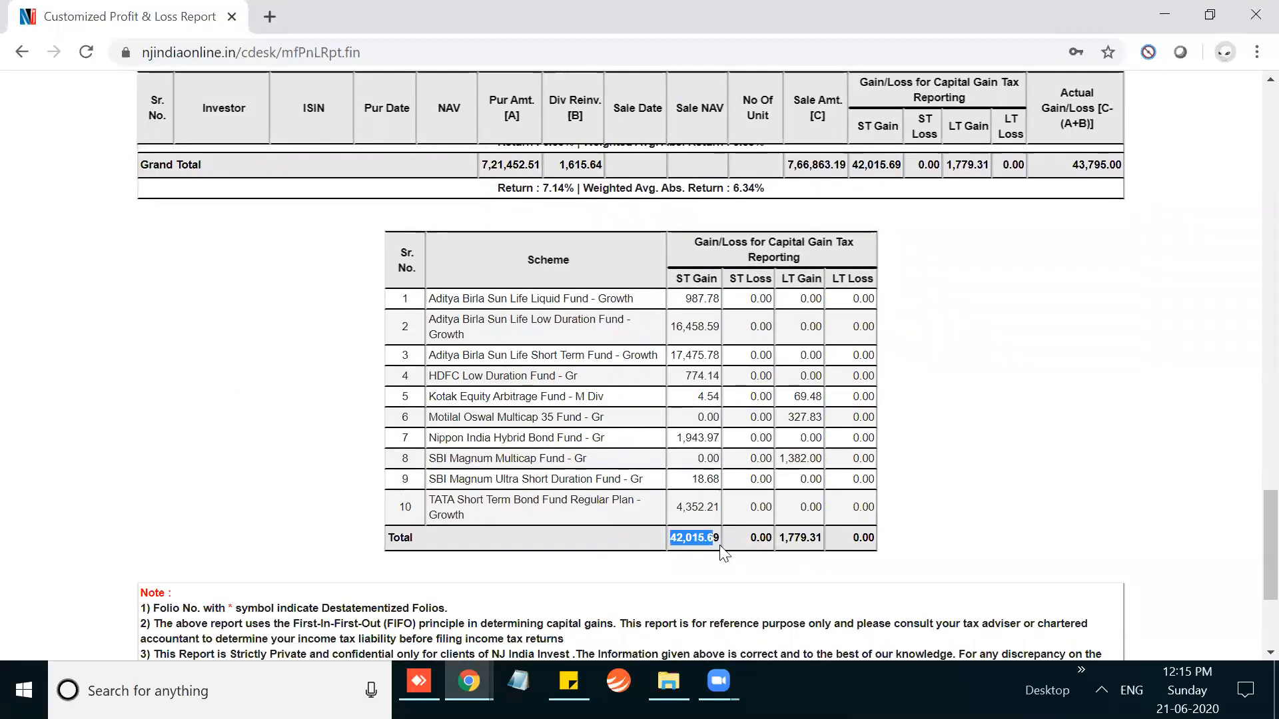
{"action": "scroll", "coordinate": [752, 540], "scroll_direction": "up", "scroll_amount": 10}
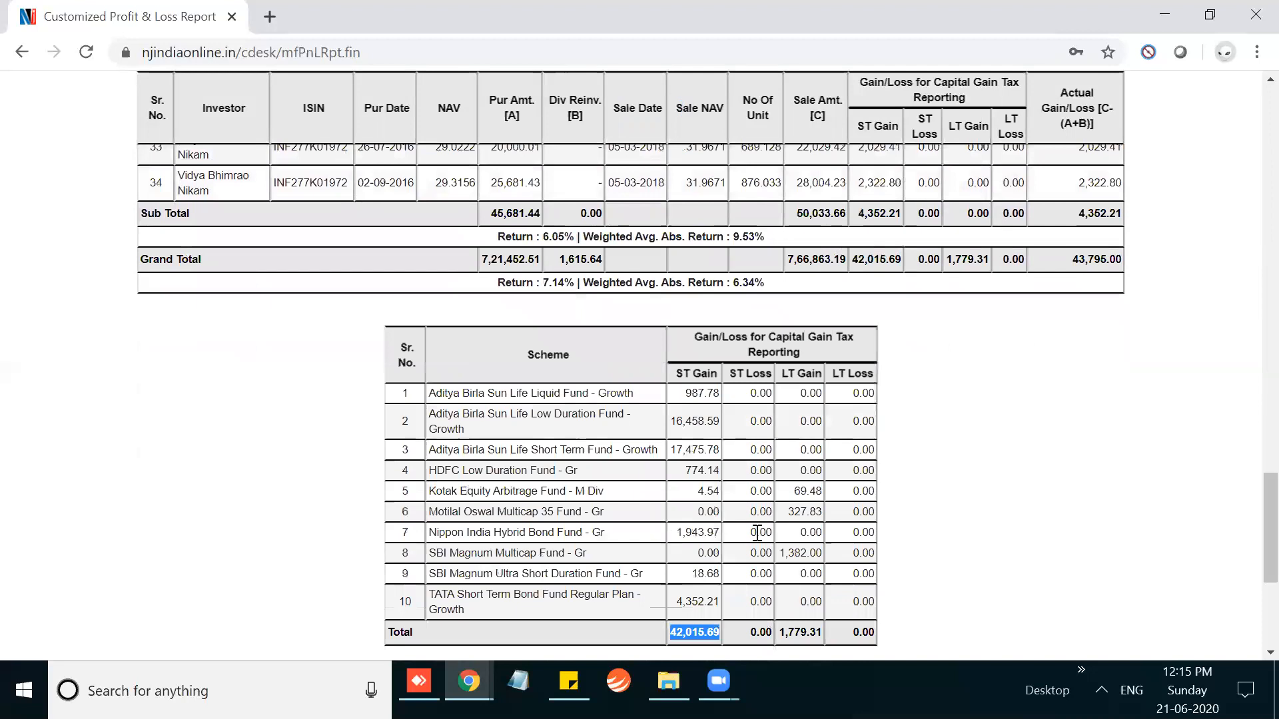
{"action": "scroll", "coordinate": [751, 526], "scroll_direction": "up", "scroll_amount": 15}
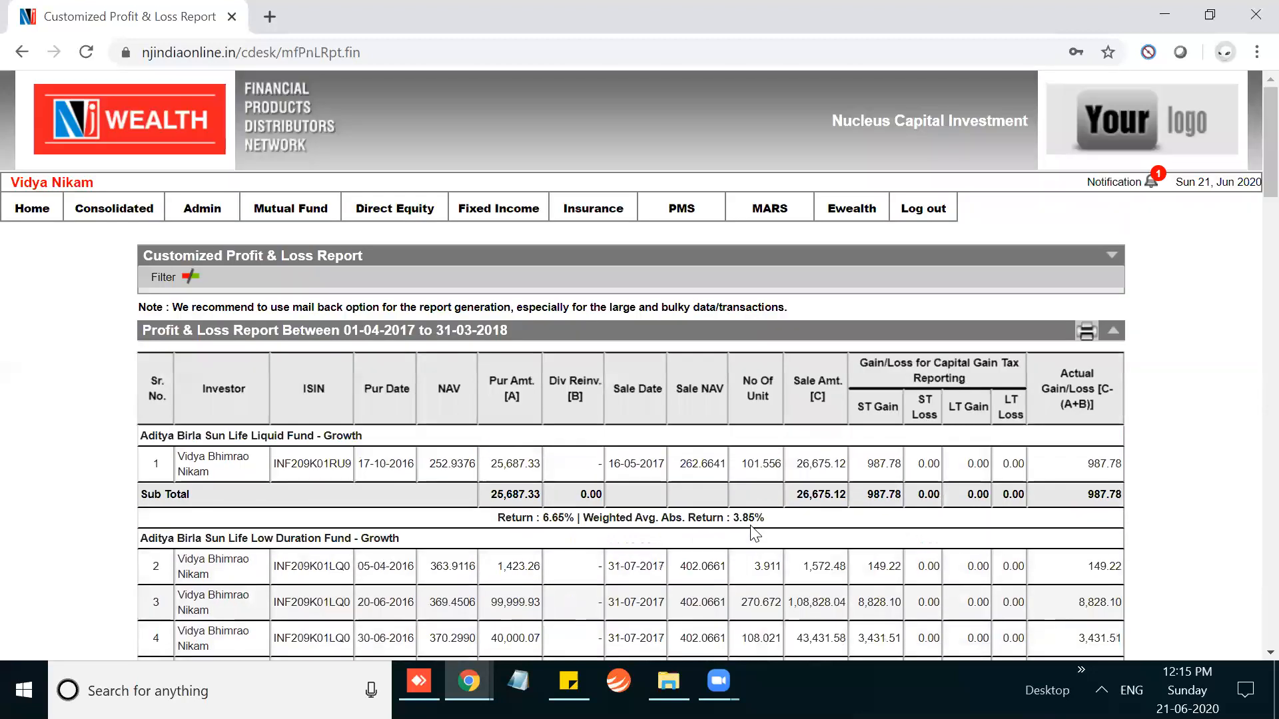
- Generate the Direct Equity Valuation Report as on 21-06-2020
{"action": "mouse_move", "coordinate": [373, 210]}
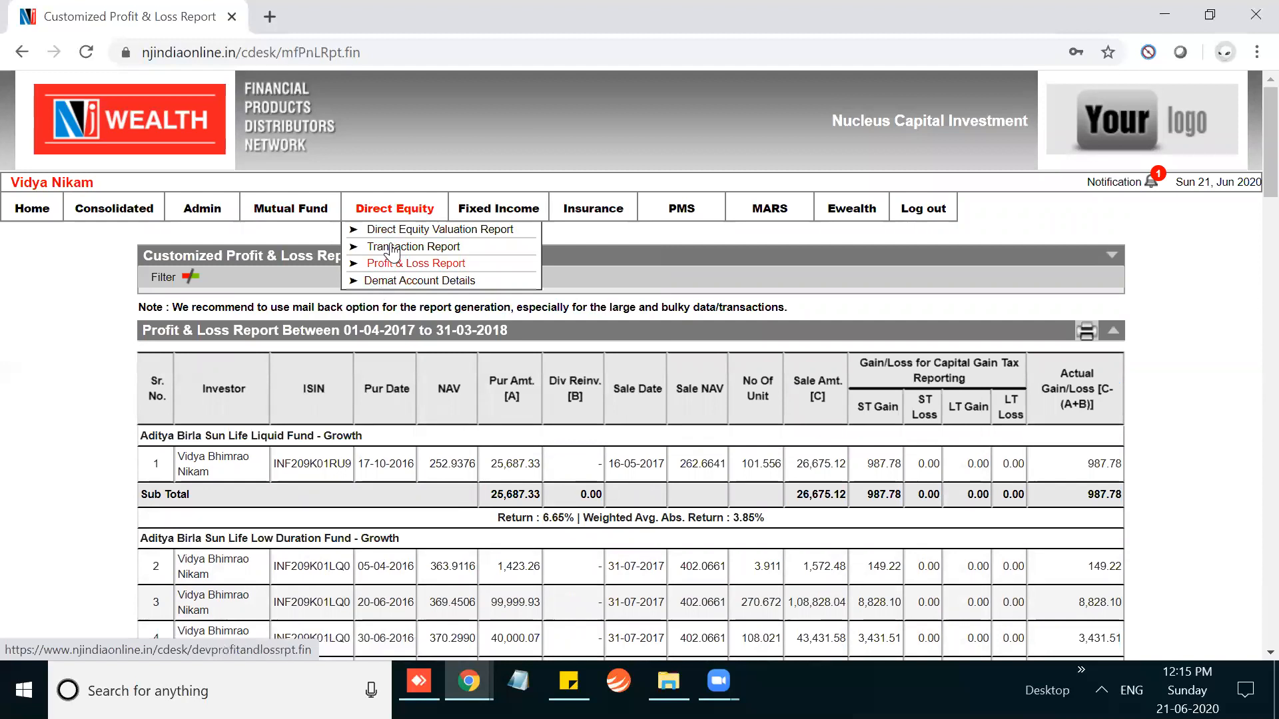
{"action": "left_click", "coordinate": [394, 233]}
{"action": "left_click", "coordinate": [511, 421]}
{"action": "scroll", "coordinate": [467, 400], "scroll_direction": "down", "scroll_amount": 3}
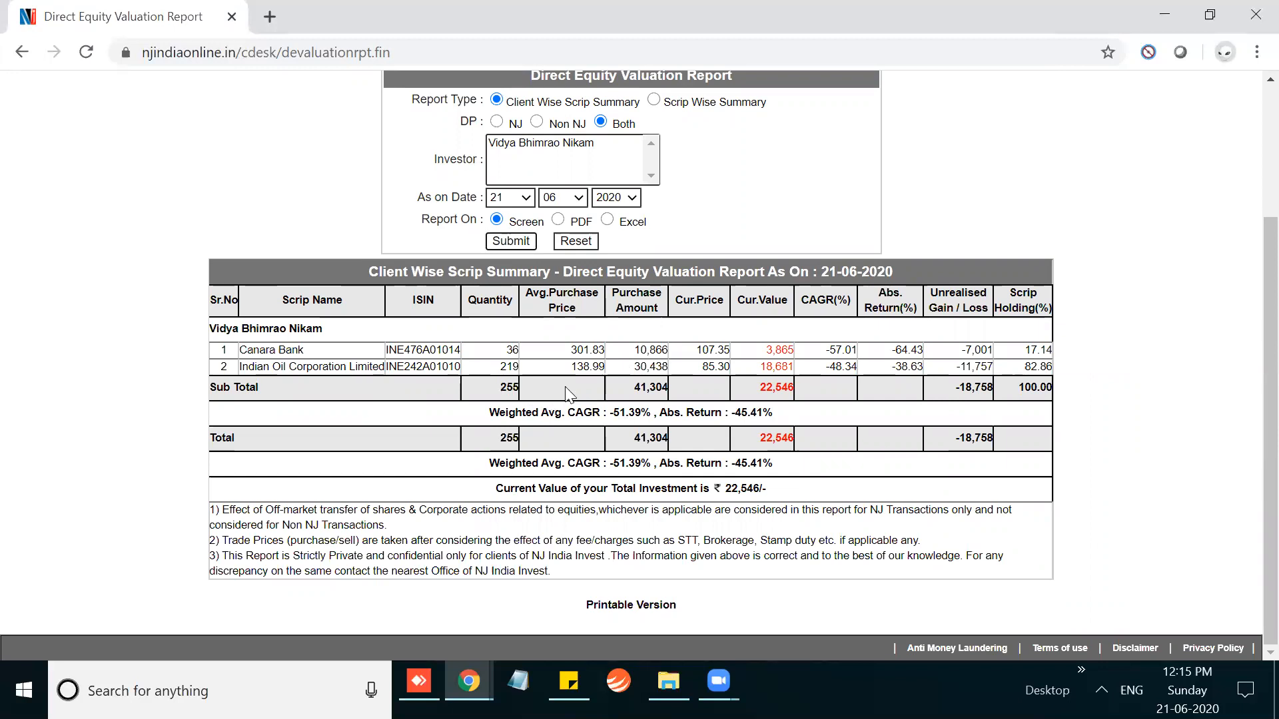
- Check the Indian Oil quantity 219, Canara Bank's current price and the 41,304 total purchase
{"action": "left_click_drag", "start_coordinate": [495, 366], "coordinate": [519, 371]}
{"action": "left_click_drag", "start_coordinate": [697, 351], "coordinate": [722, 354]}
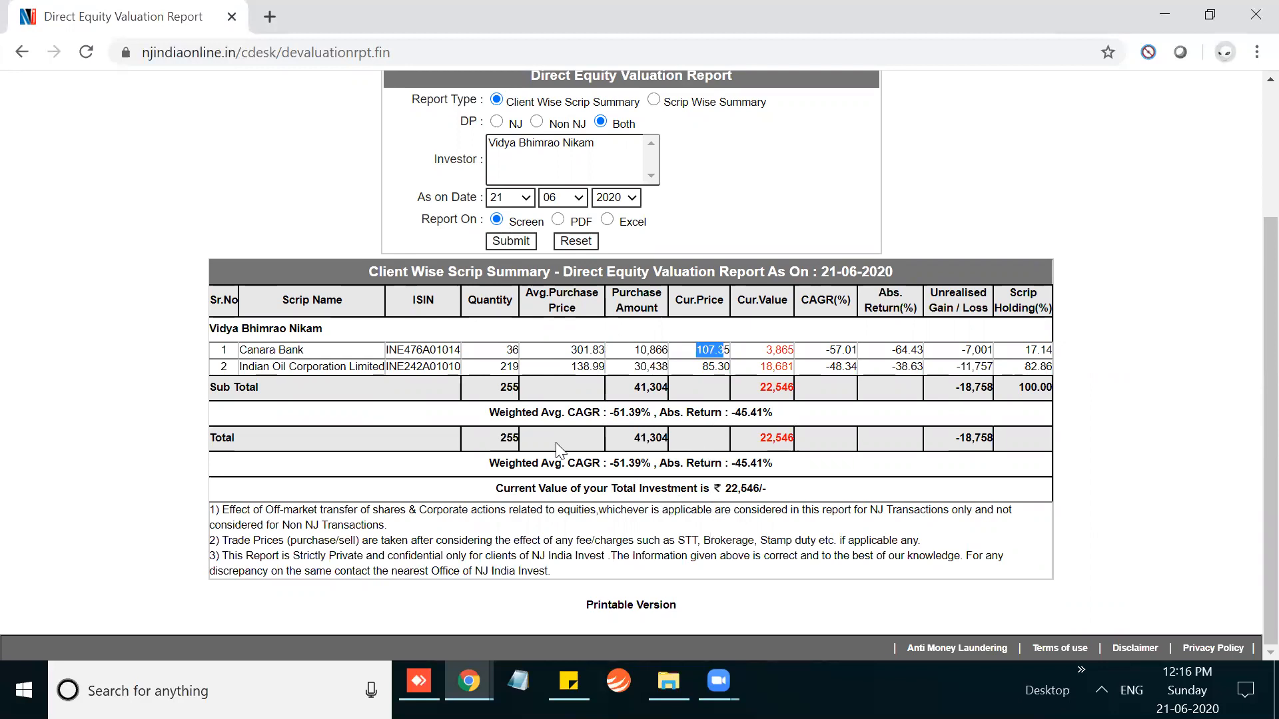
{"action": "double_click", "coordinate": [651, 440]}
{"action": "left_click", "coordinate": [751, 506]}
{"action": "scroll", "coordinate": [633, 490], "scroll_direction": "up", "scroll_amount": 3}
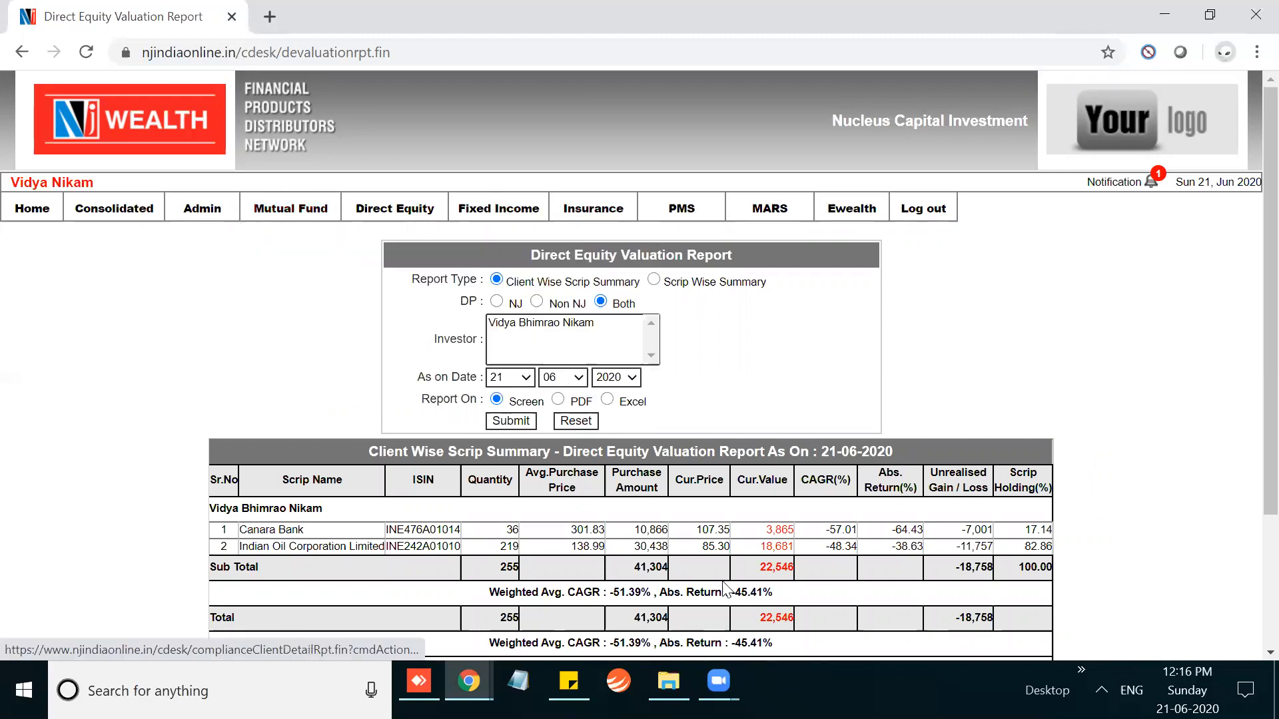
{"action": "scroll", "coordinate": [697, 554], "scroll_direction": "down", "scroll_amount": 2}
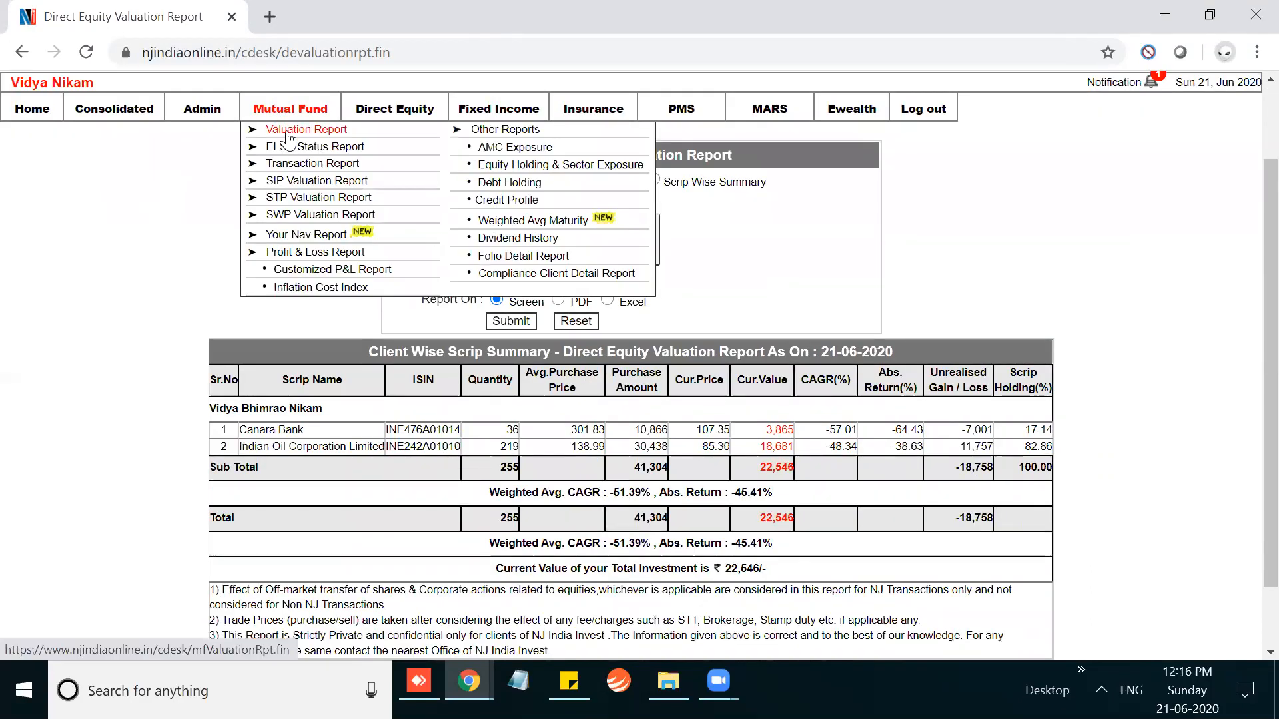
- Generate the mutual fund Valuation Report for the investor with DEBT and EQUITY fund types
{"action": "left_click", "coordinate": [287, 150]}
{"action": "mouse_move", "coordinate": [281, 206]}
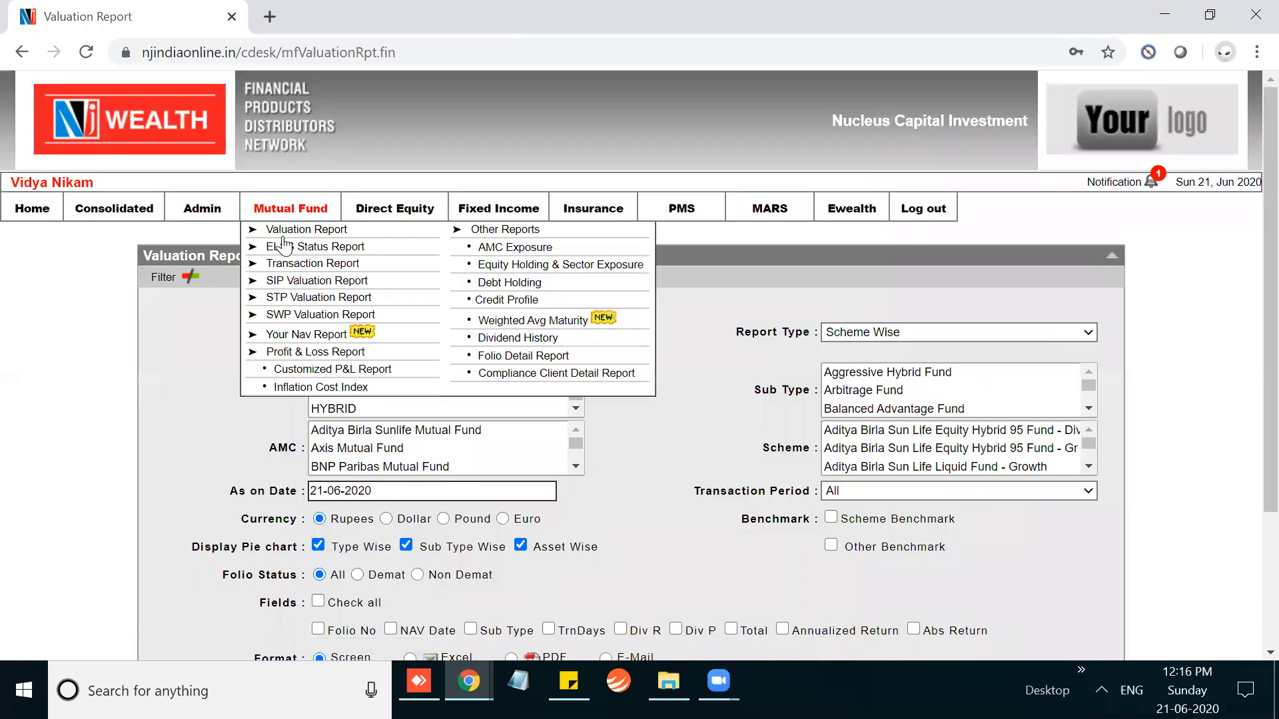
{"action": "left_click", "coordinate": [277, 233]}
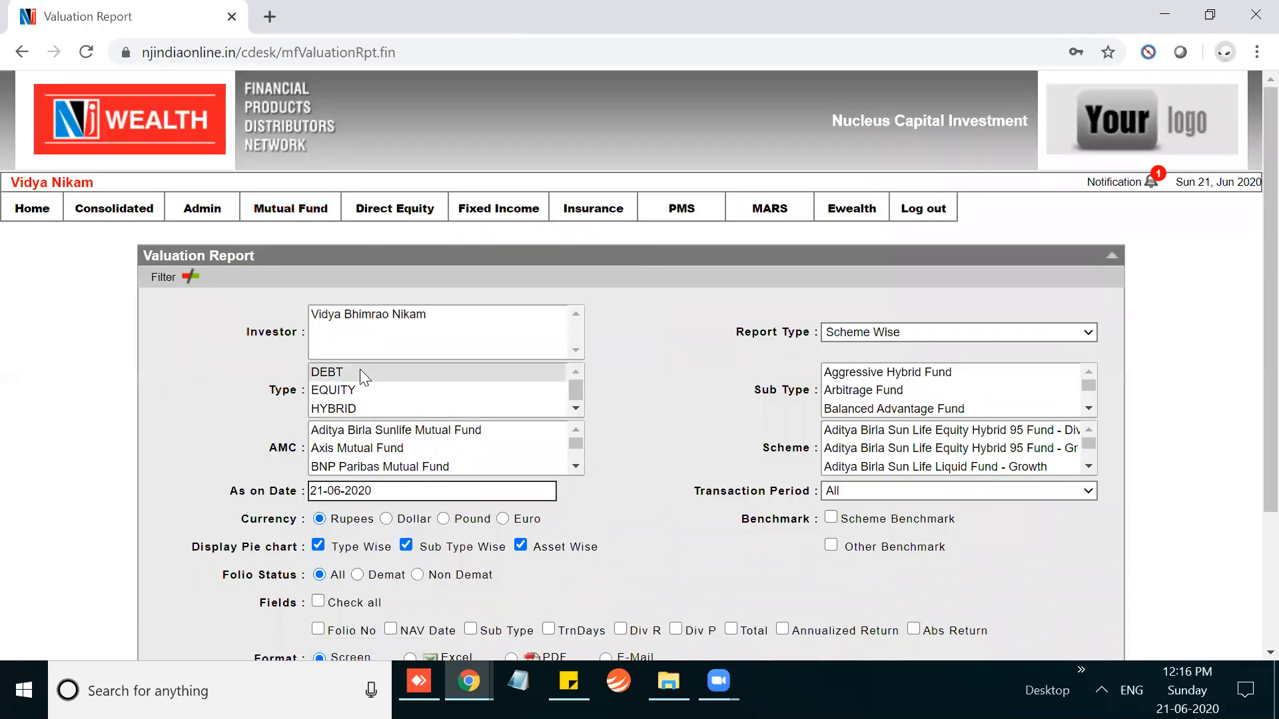
{"action": "left_click", "coordinate": [360, 369]}
{"action": "left_click", "coordinate": [375, 390], "text": "ctrl"}
{"action": "left_click", "coordinate": [387, 314]}
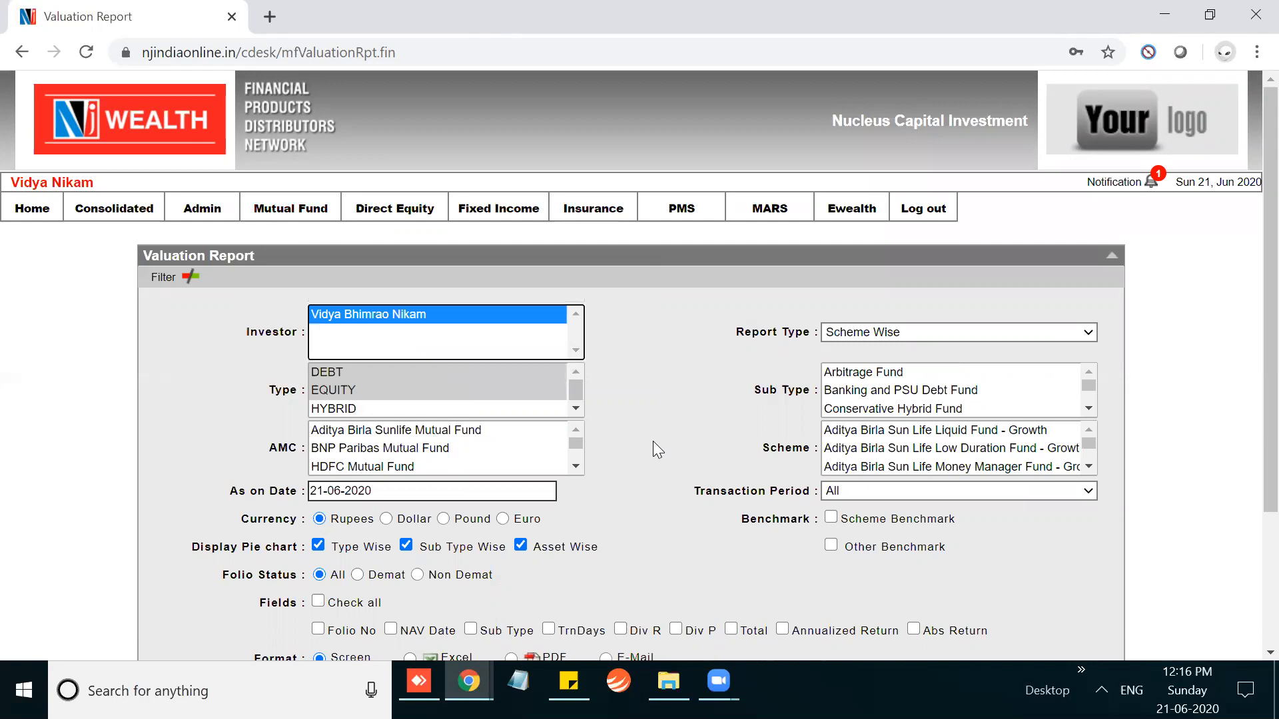
{"action": "scroll", "coordinate": [653, 441], "scroll_direction": "down", "scroll_amount": 3}
{"action": "left_click", "coordinate": [585, 540]}
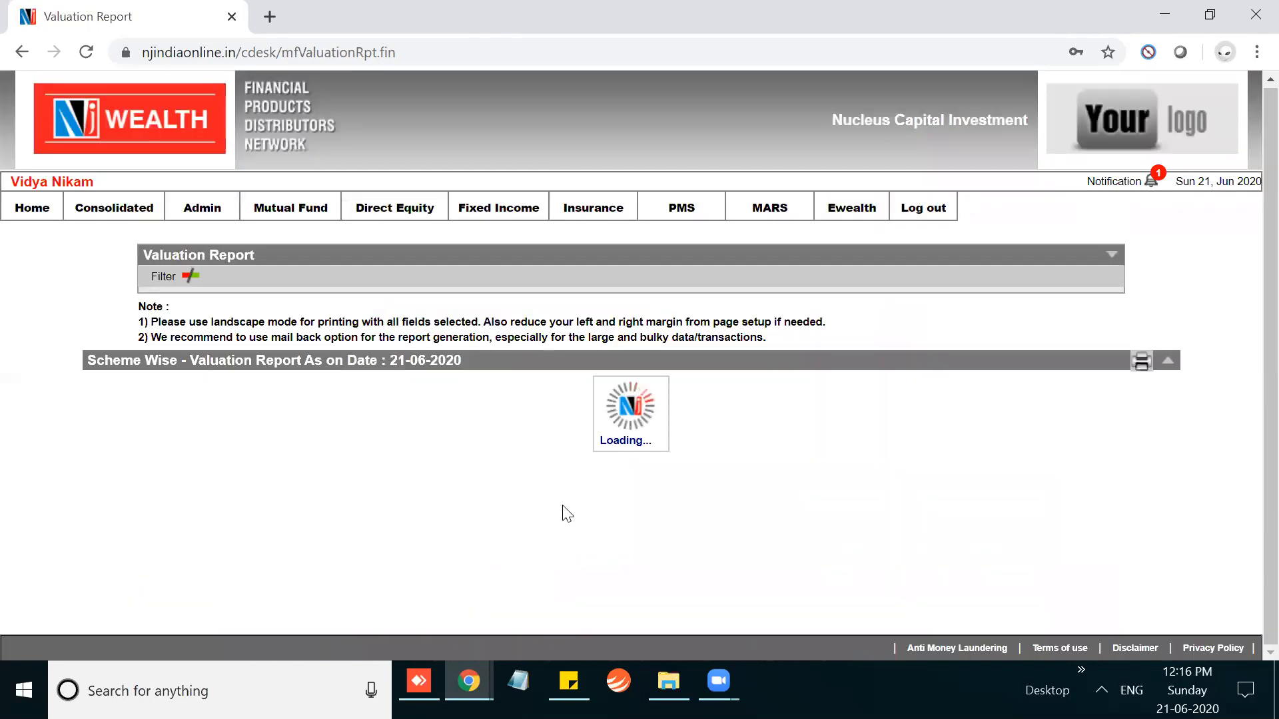
- Regenerate the report after reselecting both DEBT and EQUITY in the filter options
{"action": "scroll", "coordinate": [599, 493], "scroll_direction": "down", "scroll_amount": 10}
{"action": "scroll", "coordinate": [631, 504], "scroll_direction": "down", "scroll_amount": 6}
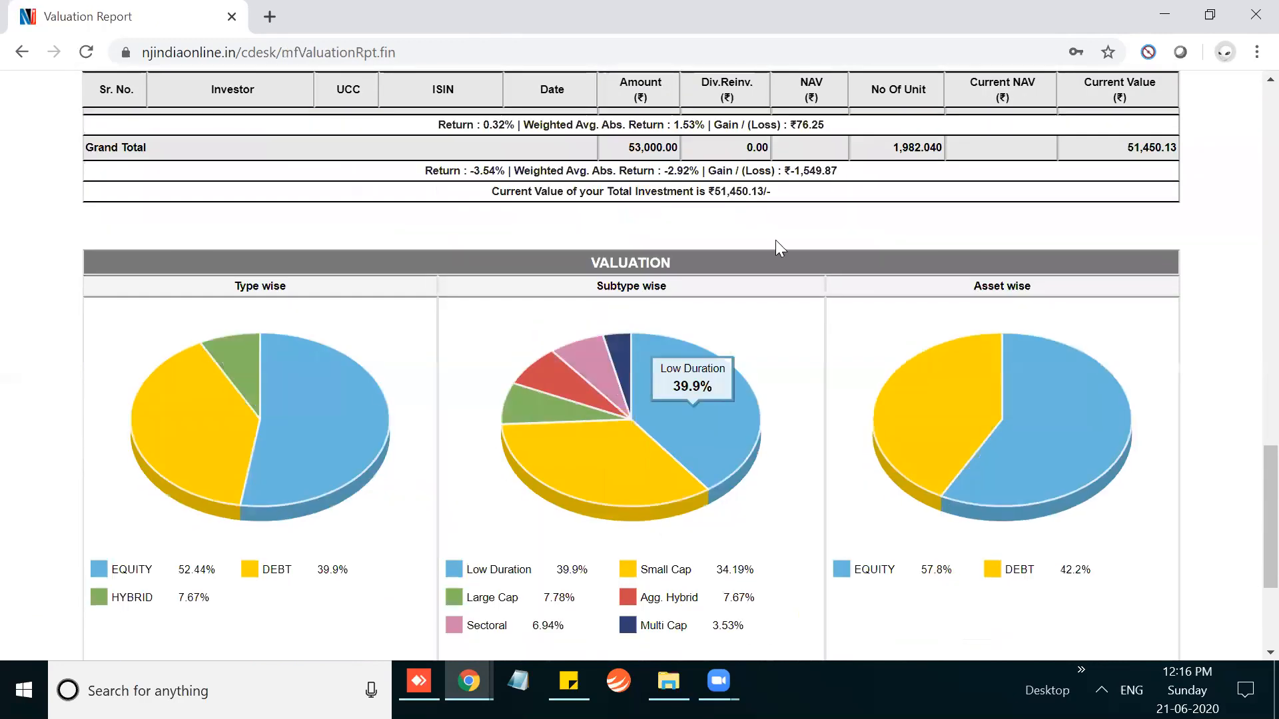
{"action": "scroll", "coordinate": [733, 253], "scroll_direction": "up", "scroll_amount": 2}
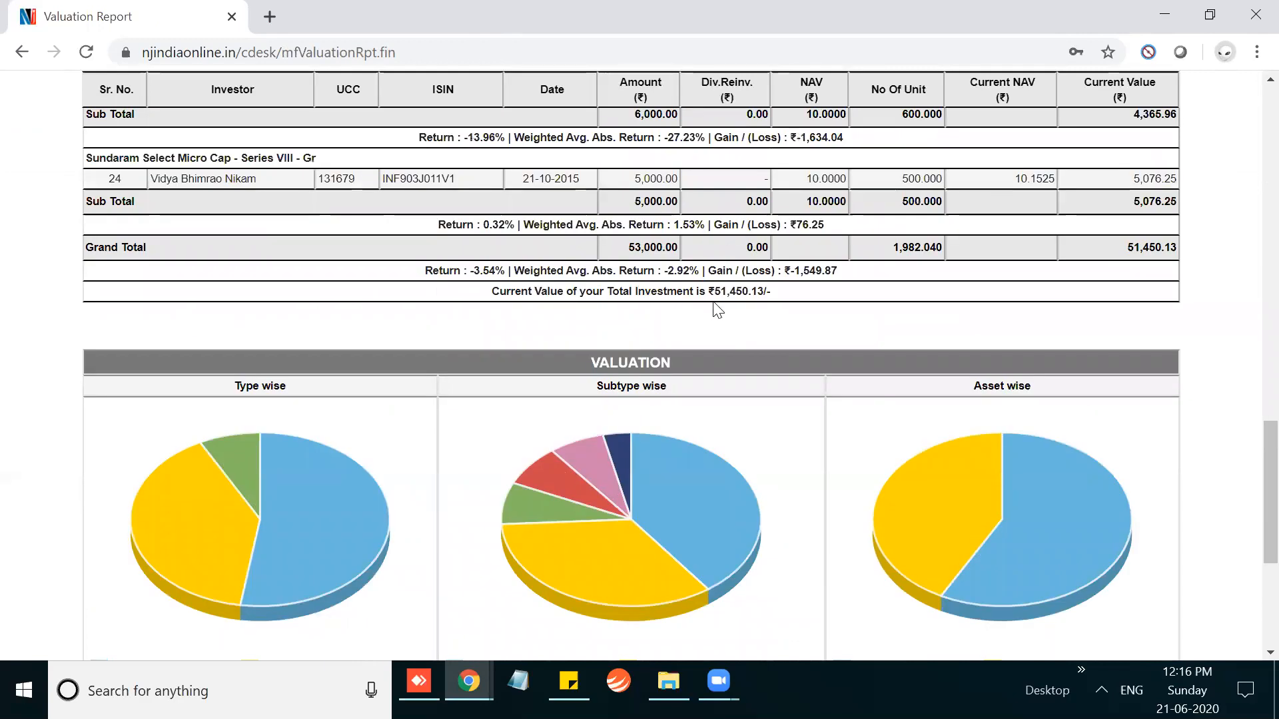
{"action": "scroll", "coordinate": [663, 277], "scroll_direction": "up", "scroll_amount": 20}
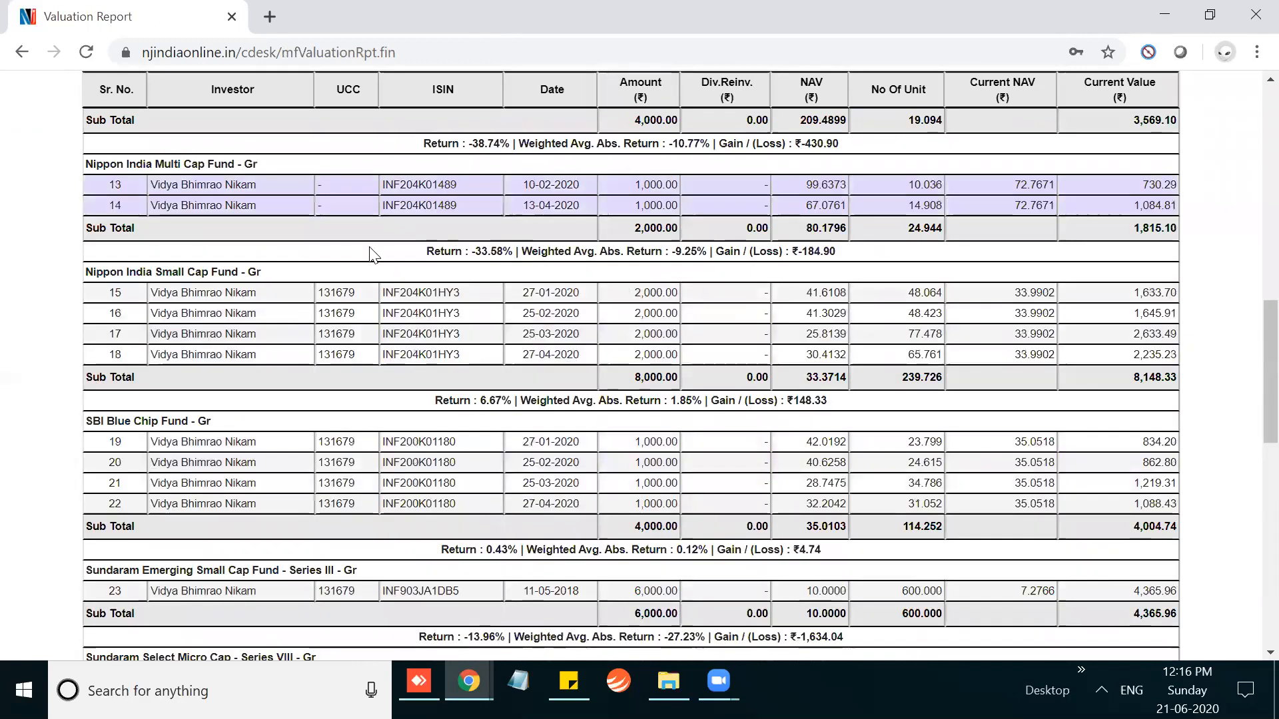
{"action": "left_click", "coordinate": [173, 277]}
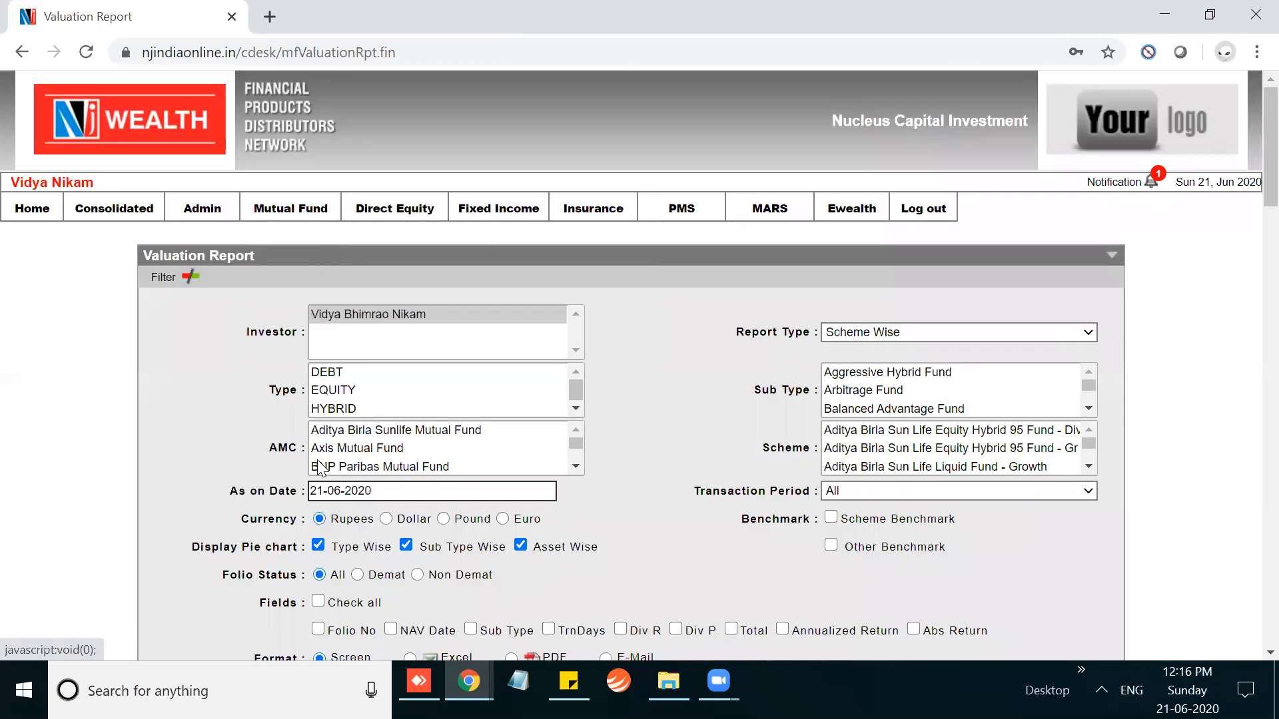
{"action": "left_click_drag", "start_coordinate": [360, 372], "coordinate": [363, 392]}
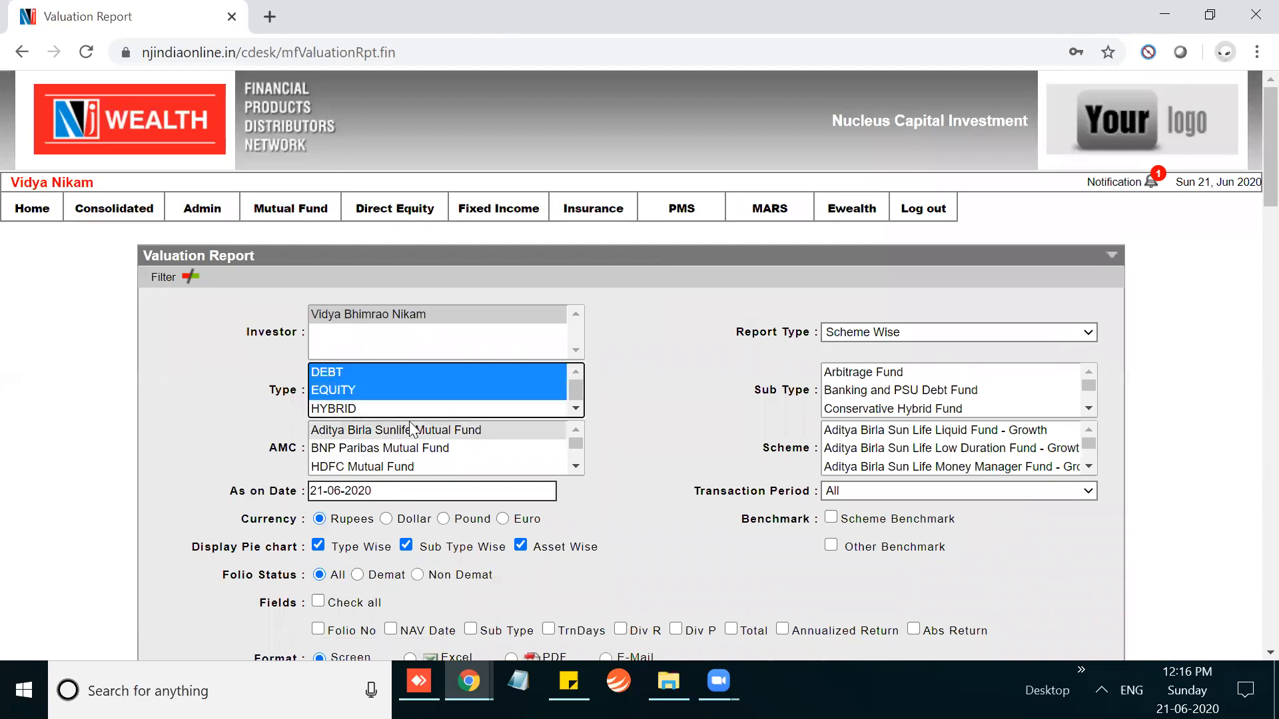
{"action": "scroll", "coordinate": [497, 570], "scroll_direction": "down", "scroll_amount": 6}
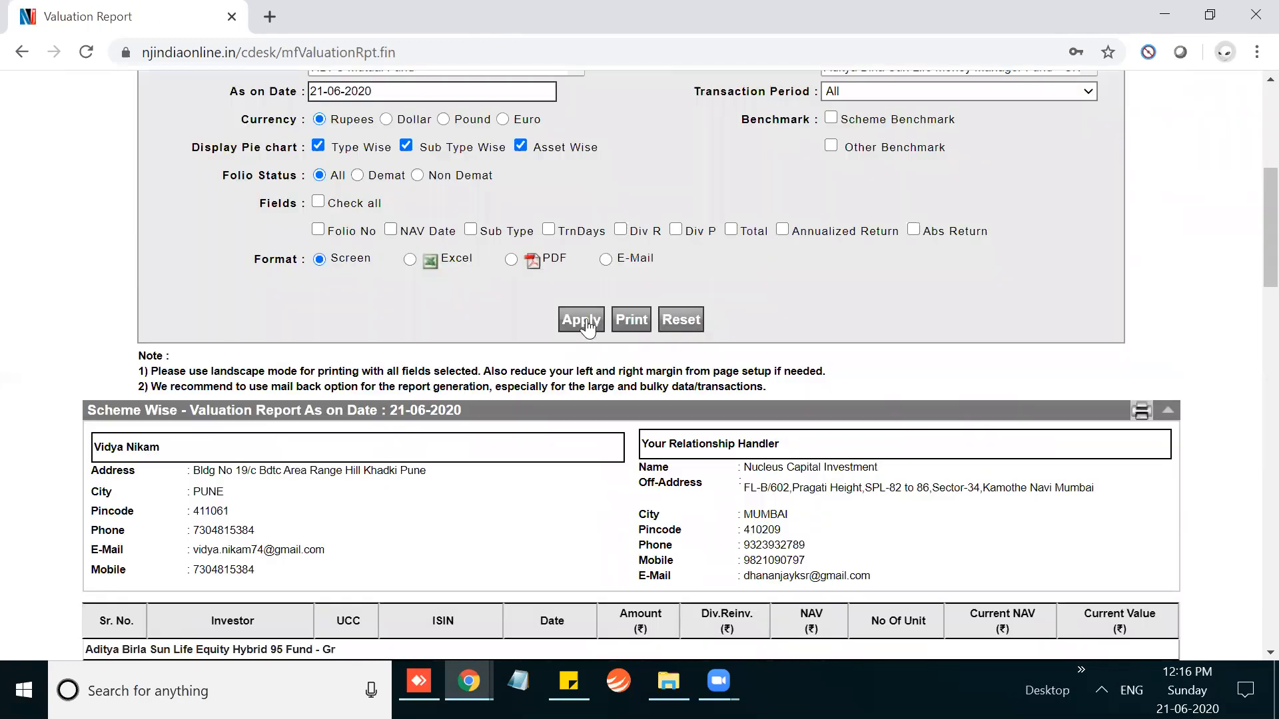
{"action": "left_click", "coordinate": [582, 319]}
- Review the ₹47,505.55 total current value, weighted average return and valuation pie charts
{"action": "scroll", "coordinate": [578, 484], "scroll_direction": "down", "scroll_amount": 1}
{"action": "scroll", "coordinate": [578, 485], "scroll_direction": "down", "scroll_amount": 12}
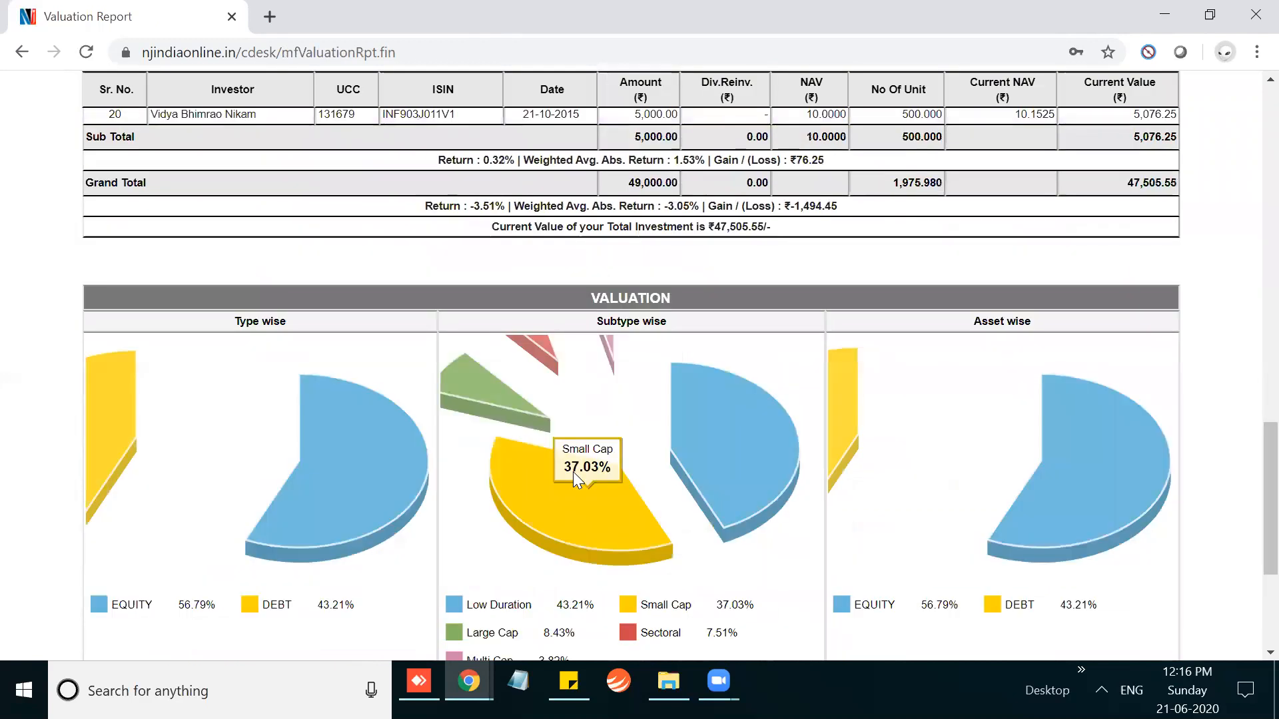
{"action": "mouse_move", "coordinate": [704, 211]}
{"action": "left_mouse_down"}
{"action": "mouse_move", "coordinate": [673, 210]}
{"action": "mouse_move", "coordinate": [689, 201]}
{"action": "left_mouse_up"}
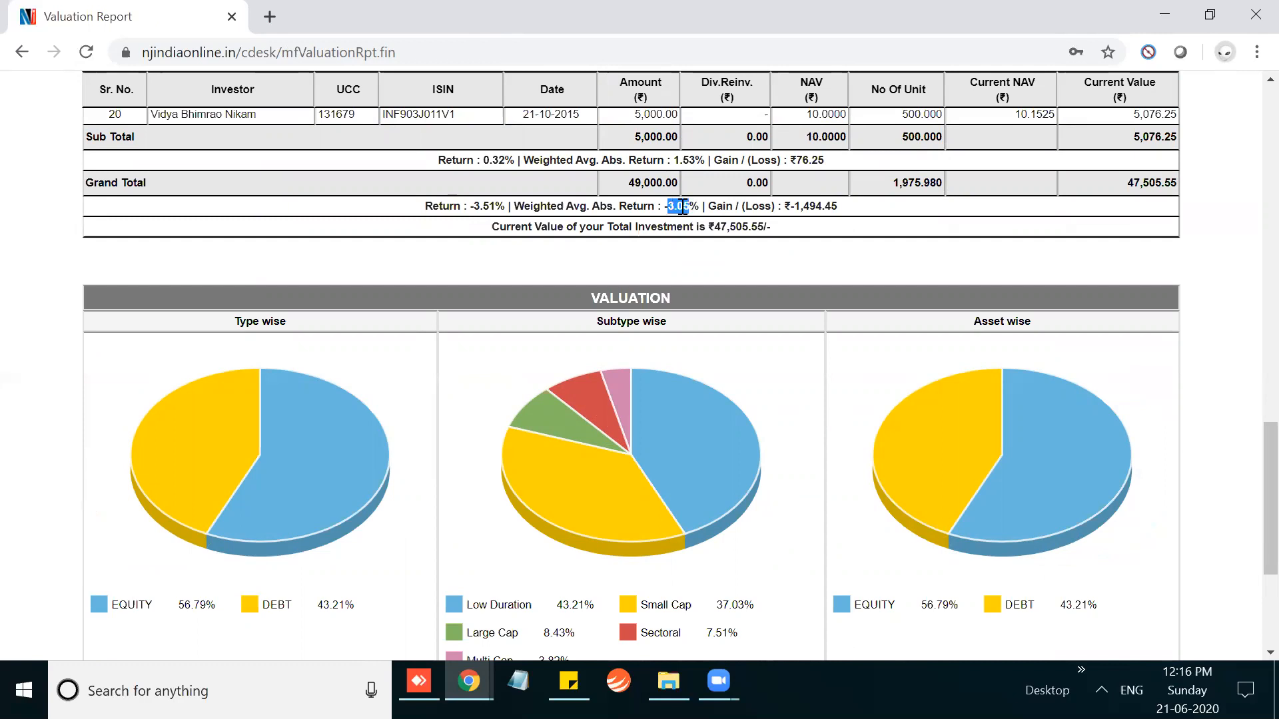
{"action": "left_click", "coordinate": [674, 200]}
{"action": "scroll", "coordinate": [711, 420], "scroll_direction": "up", "scroll_amount": 6}
{"action": "scroll", "coordinate": [711, 419], "scroll_direction": "up", "scroll_amount": 10}
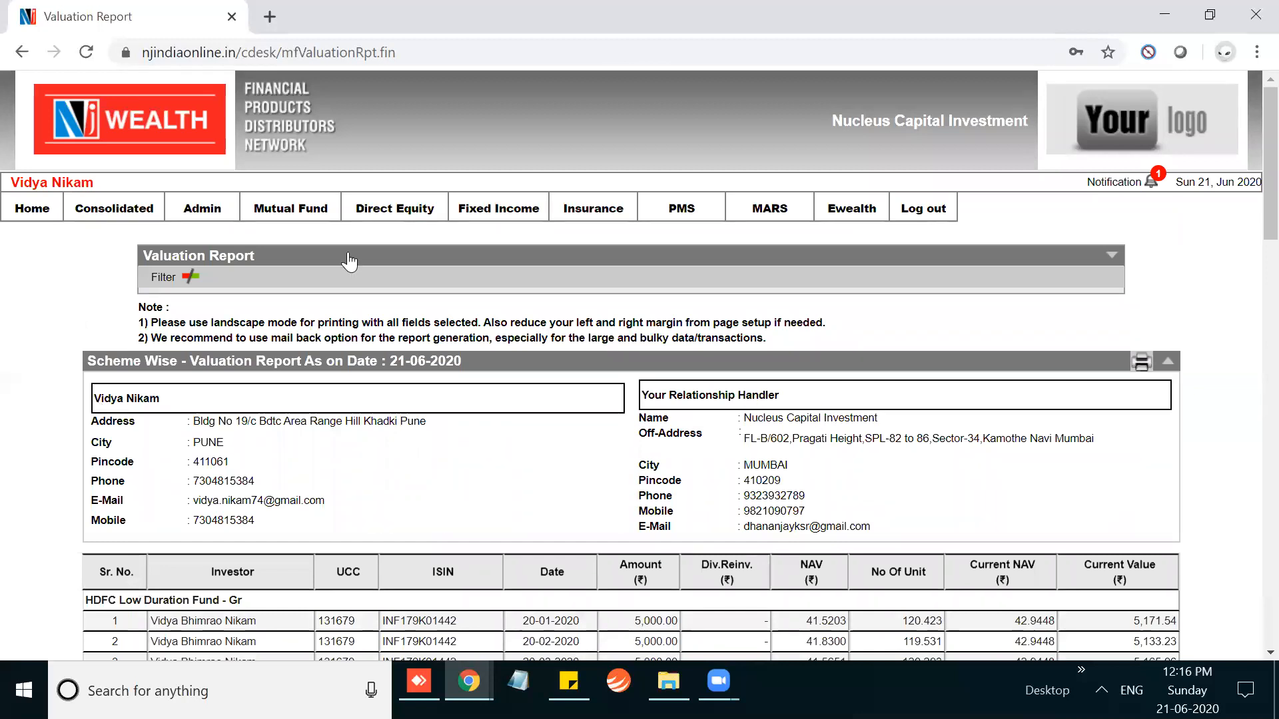
- Return to the home page, then reopen Mutual Fund > Valuation Report's filter form
{"action": "left_click", "coordinate": [20, 218]}
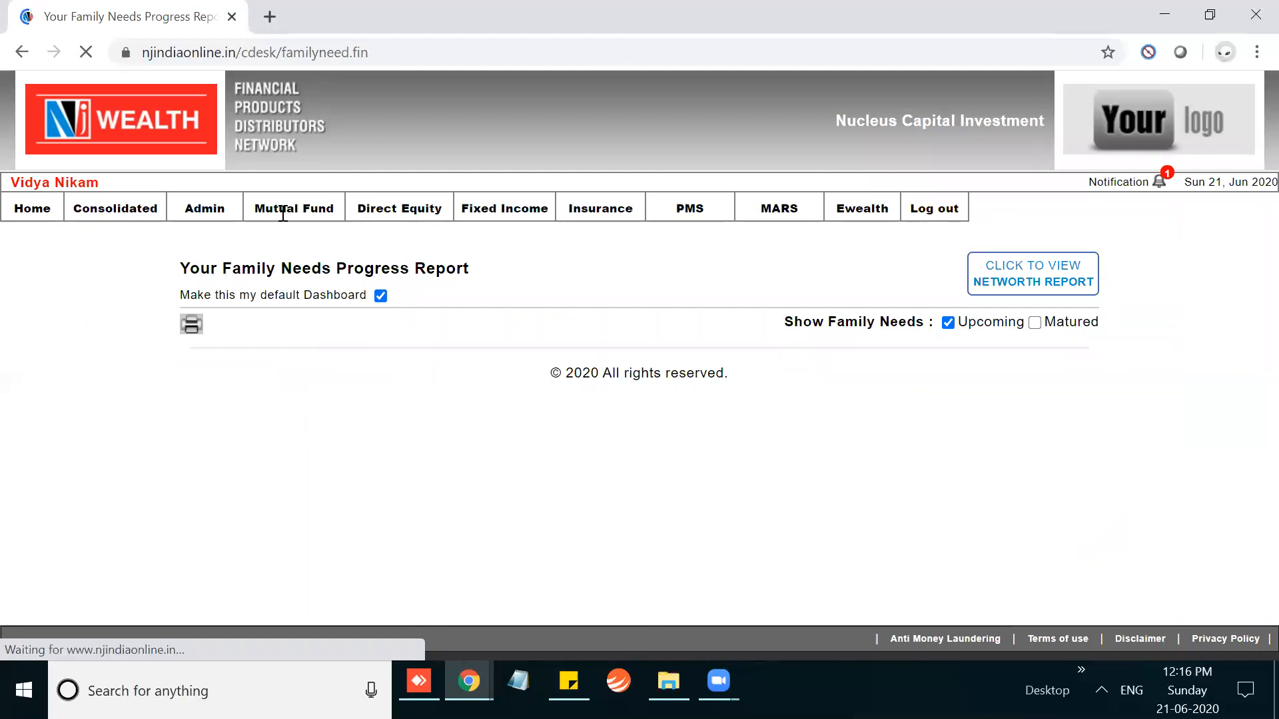
{"action": "left_click", "coordinate": [283, 230]}
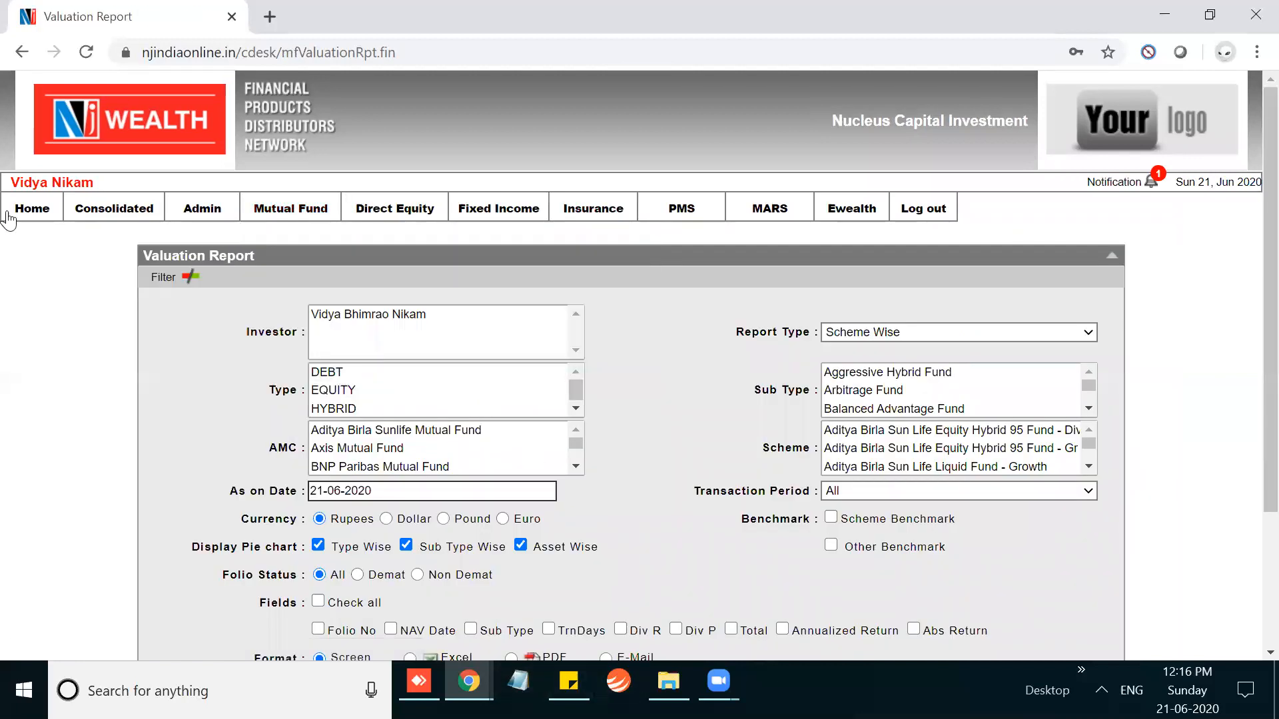
{"action": "mouse_move", "coordinate": [85, 215]}
{"action": "mouse_move", "coordinate": [287, 209]}
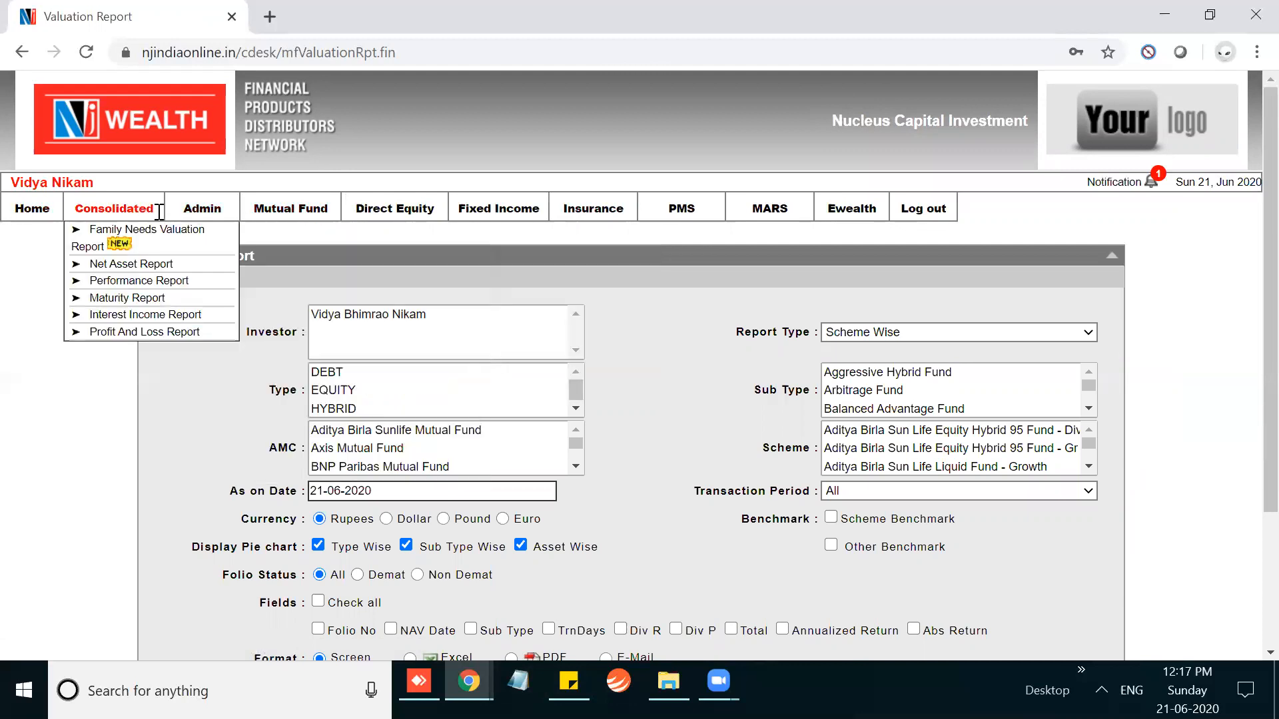
{"action": "left_click", "coordinate": [296, 230]}
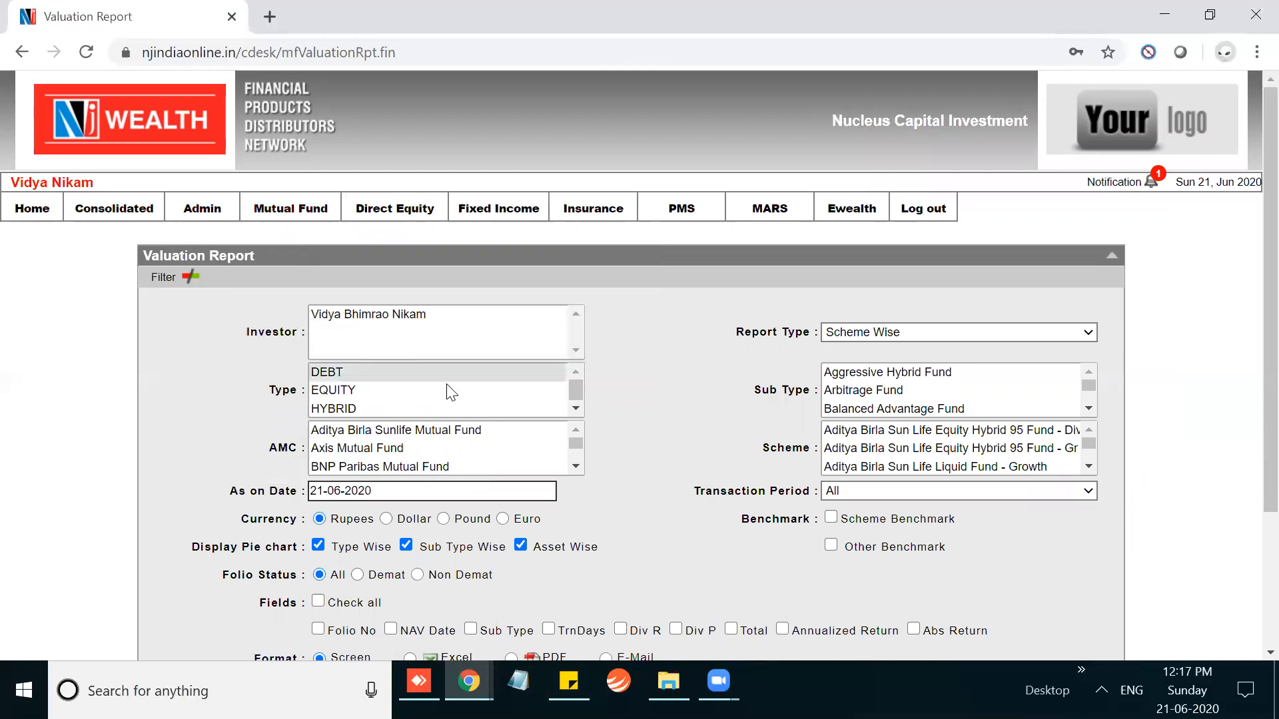
{"action": "scroll", "coordinate": [474, 456], "scroll_direction": "down", "scroll_amount": 10}
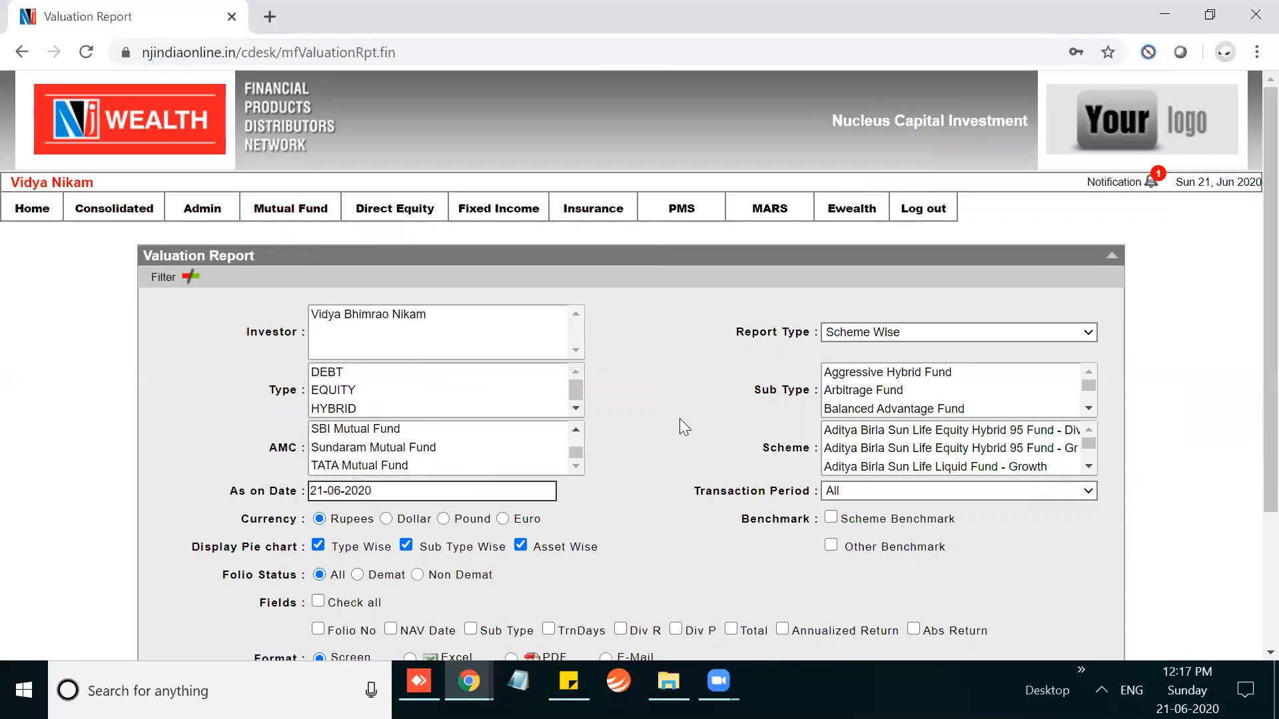
{"action": "scroll", "coordinate": [675, 426], "scroll_direction": "down", "scroll_amount": 2}
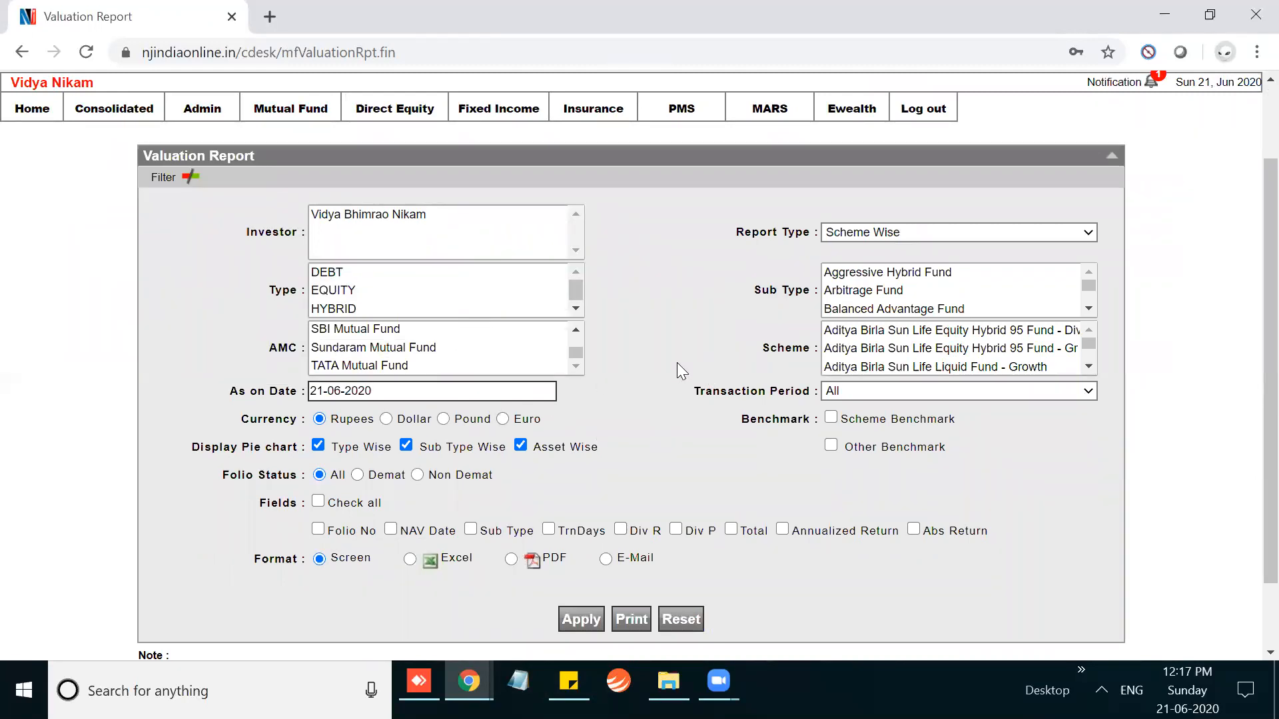
{"action": "scroll", "coordinate": [677, 362], "scroll_direction": "down", "scroll_amount": 2}
- Generate the Scheme Wise Valuation Report for all fund types and review the fund rows
{"action": "left_click", "coordinate": [570, 537]}
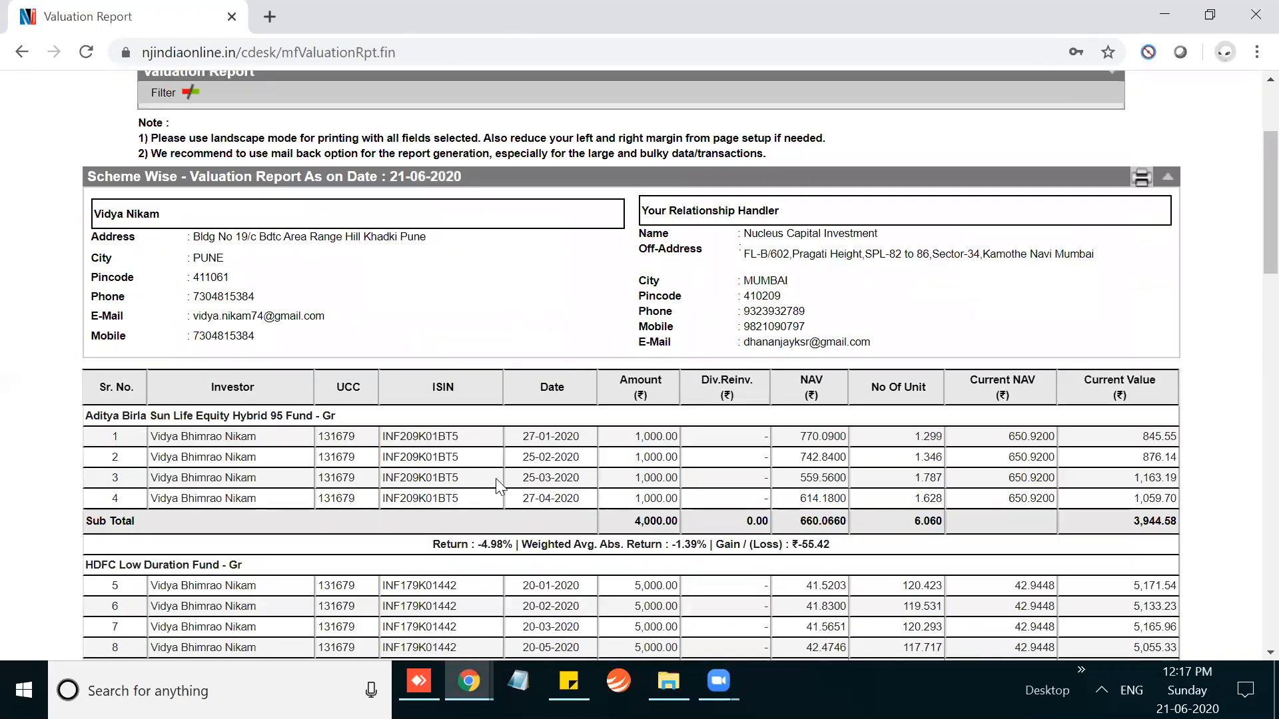
{"action": "scroll", "coordinate": [493, 475], "scroll_direction": "up", "scroll_amount": 2}
{"action": "scroll", "coordinate": [493, 476], "scroll_direction": "down", "scroll_amount": 1}
{"action": "scroll", "coordinate": [491, 476], "scroll_direction": "up", "scroll_amount": 1}
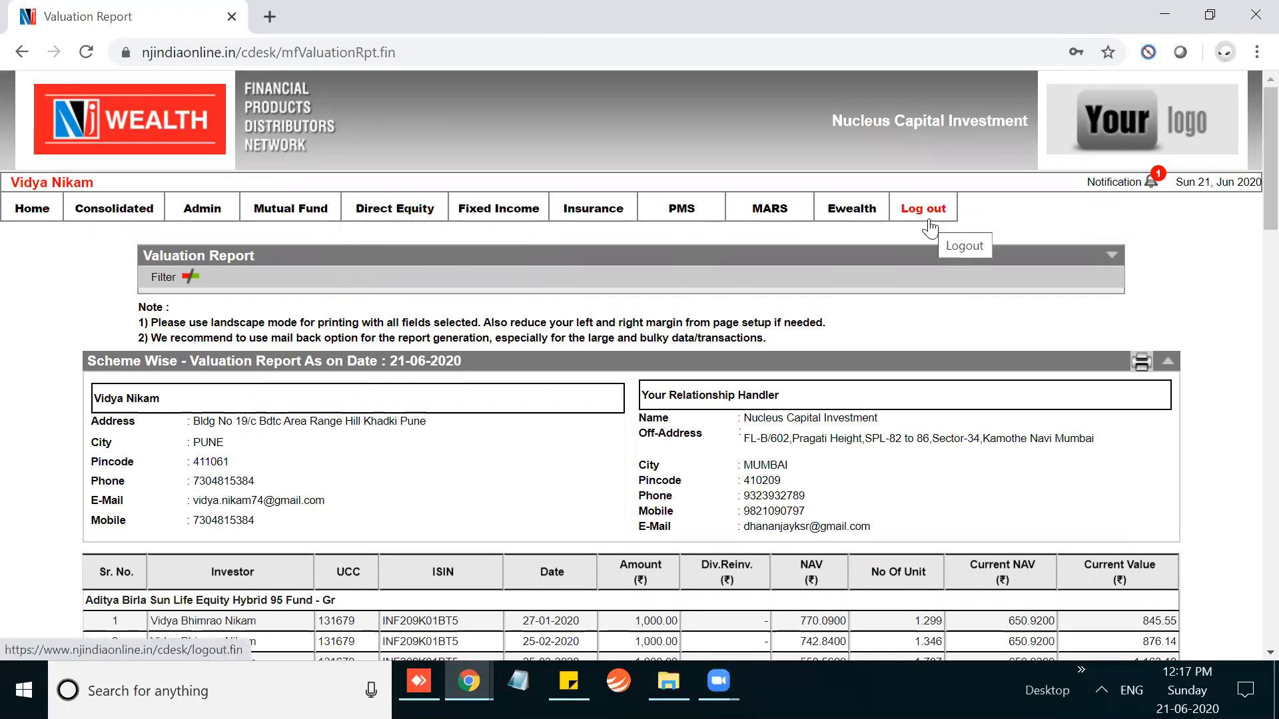
{"action": "scroll", "coordinate": [402, 345], "scroll_direction": "down", "scroll_amount": 4}
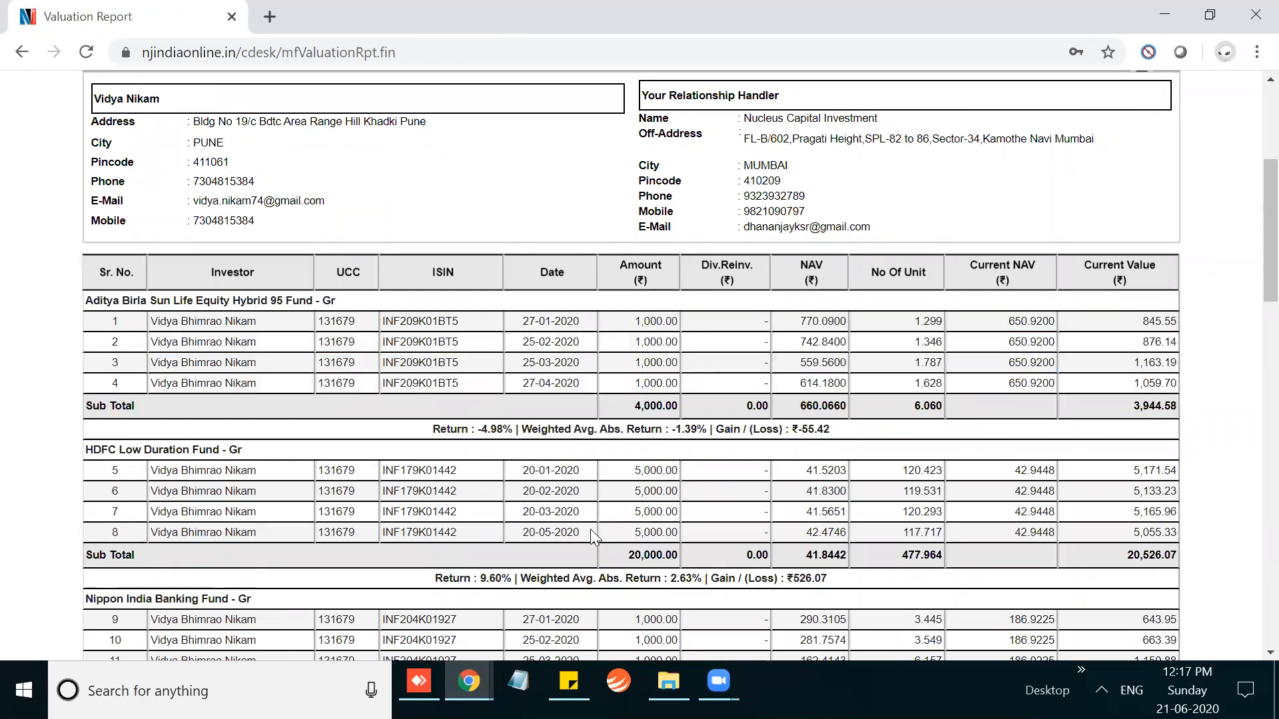
{"action": "scroll", "coordinate": [590, 529], "scroll_direction": "up", "scroll_amount": 5}
{"action": "scroll", "coordinate": [566, 383], "scroll_direction": "down", "scroll_amount": 9}
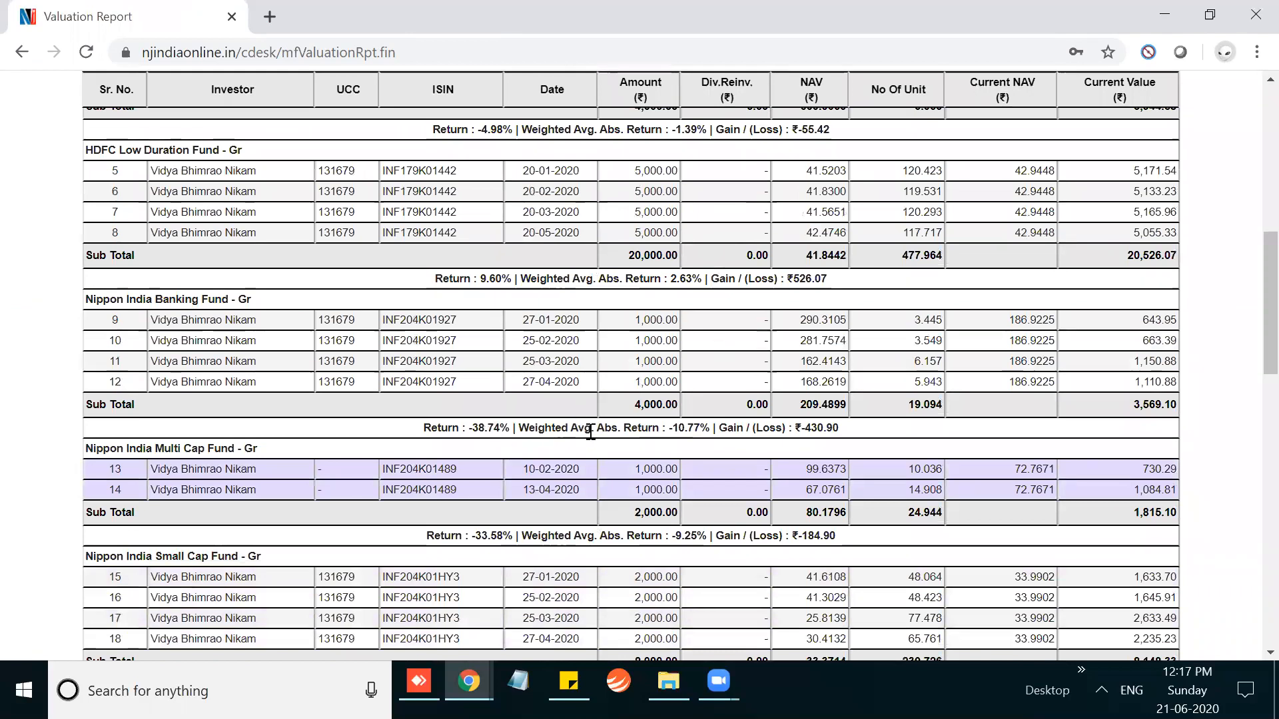
- Check the ₹53,000.00 grand total and -3.54% return line, then log out
{"action": "left_click", "coordinate": [611, 537]}
{"action": "scroll", "coordinate": [630, 553], "scroll_direction": "down", "scroll_amount": 7}
{"action": "double_click", "coordinate": [653, 532]}
{"action": "left_click_drag", "start_coordinate": [796, 556], "coordinate": [716, 526]}
{"action": "scroll", "coordinate": [716, 526], "scroll_direction": "up", "scroll_amount": 20}
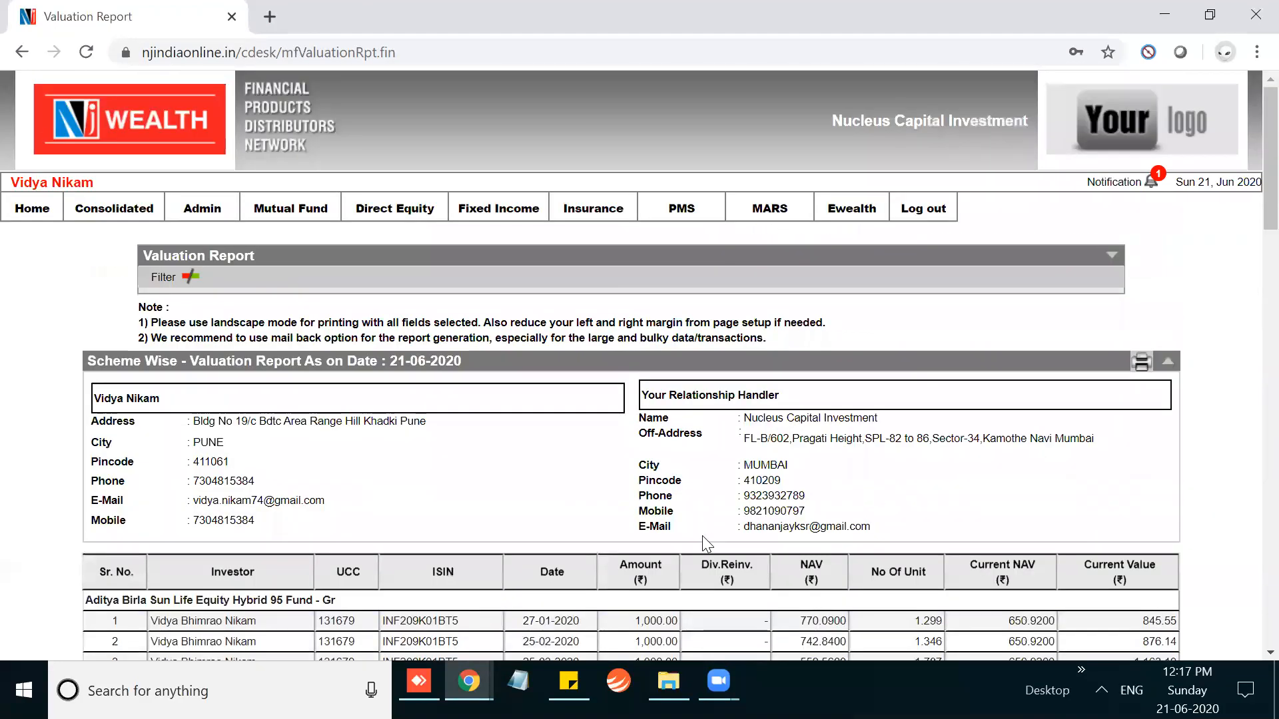
{"action": "left_click", "coordinate": [930, 215]}
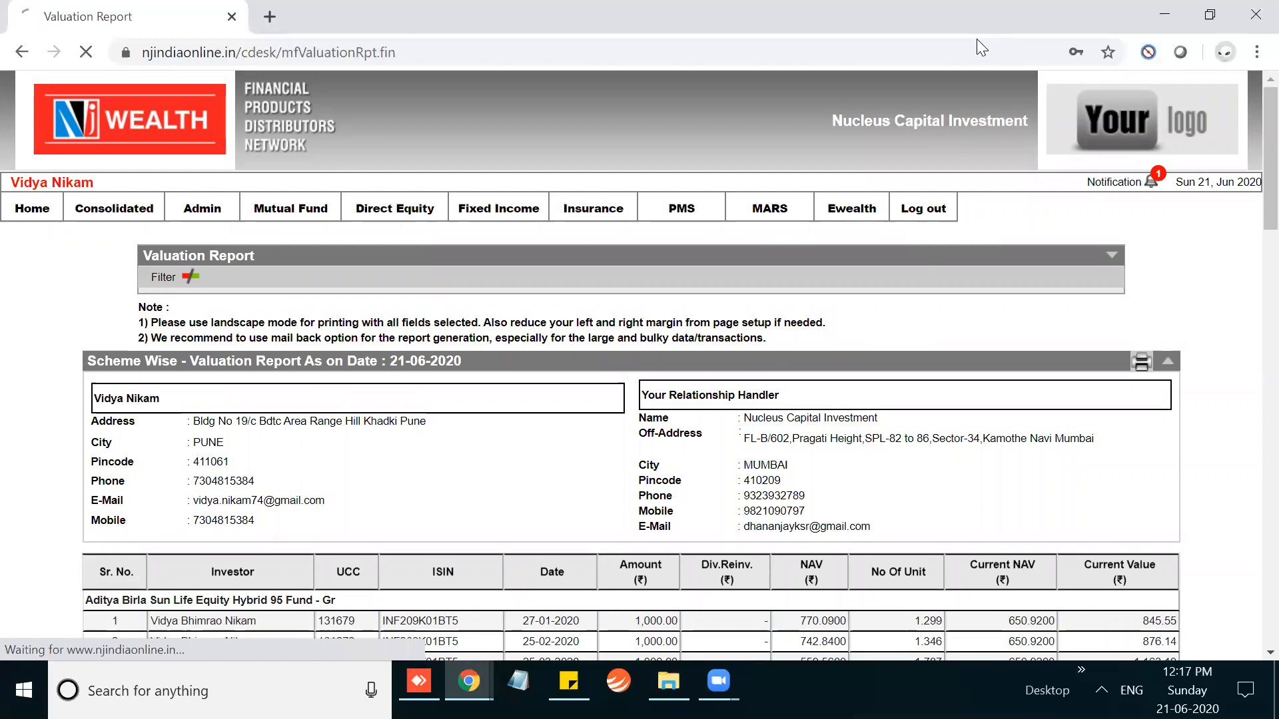